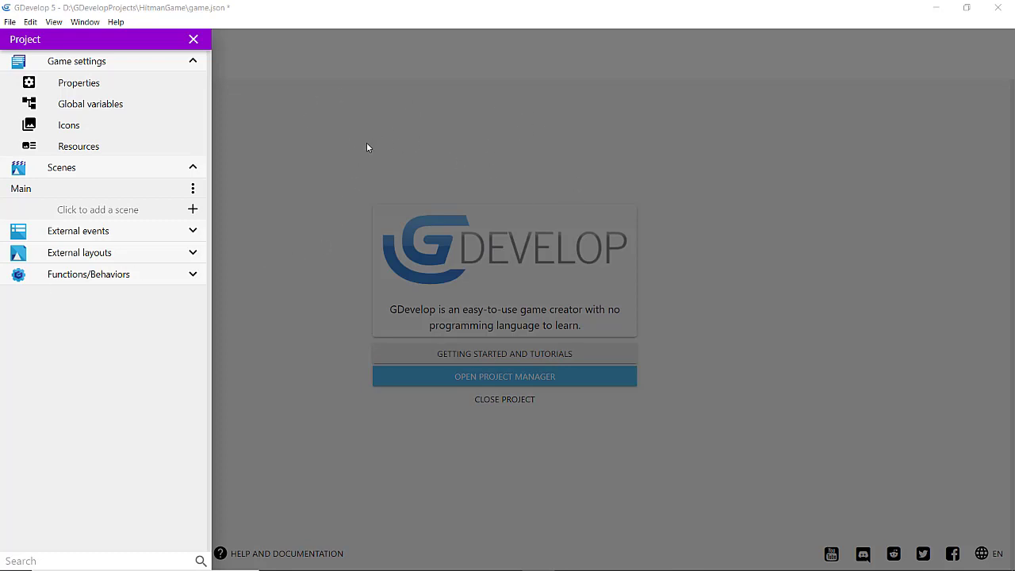
Collapse Game settings and Scenes in the project manager, then save HitmanGame with Ctrl+S
left_click(316, 141)
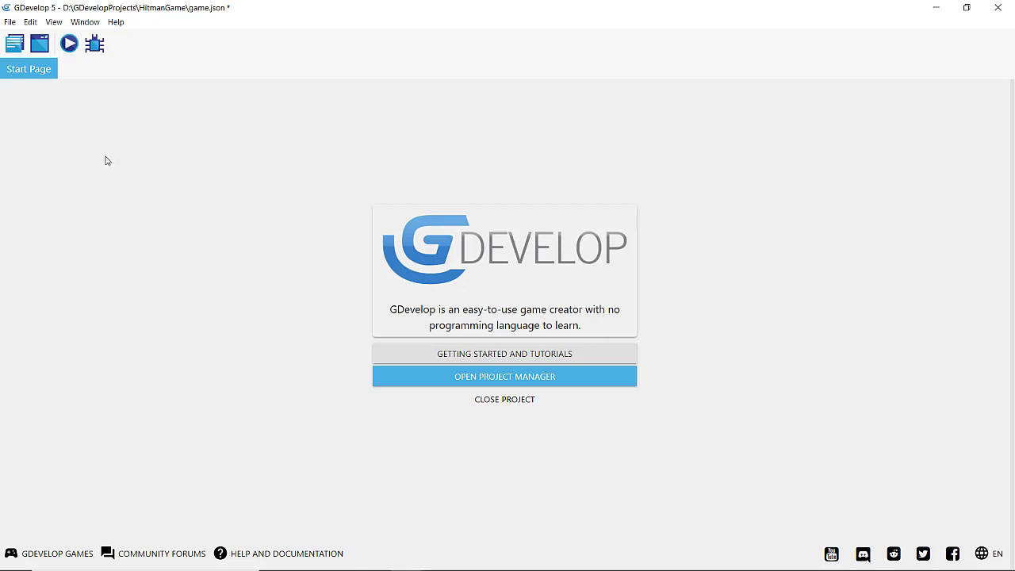
left_click(15, 46)
left_click(283, 85)
left_click(17, 45)
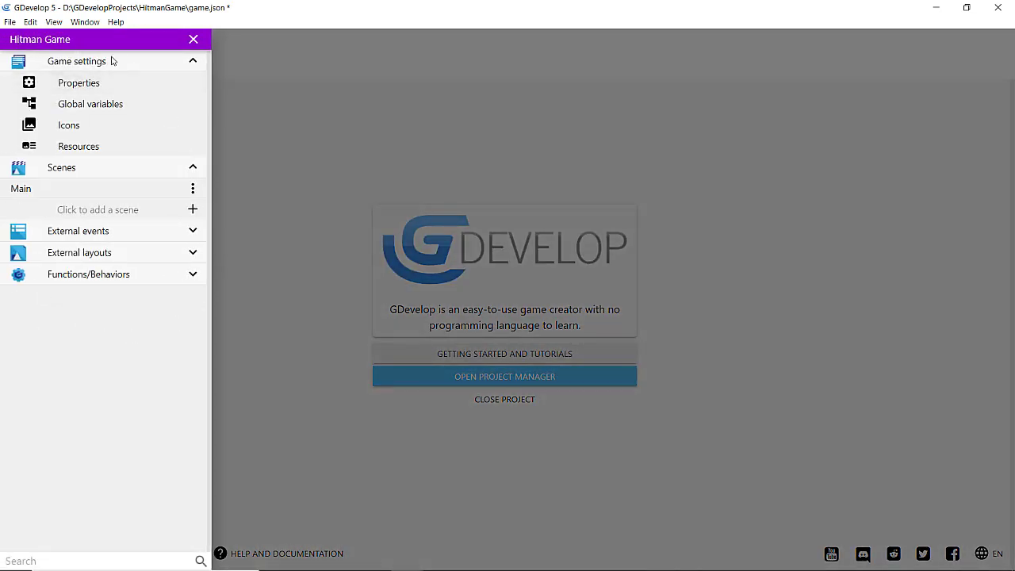
left_click(192, 63)
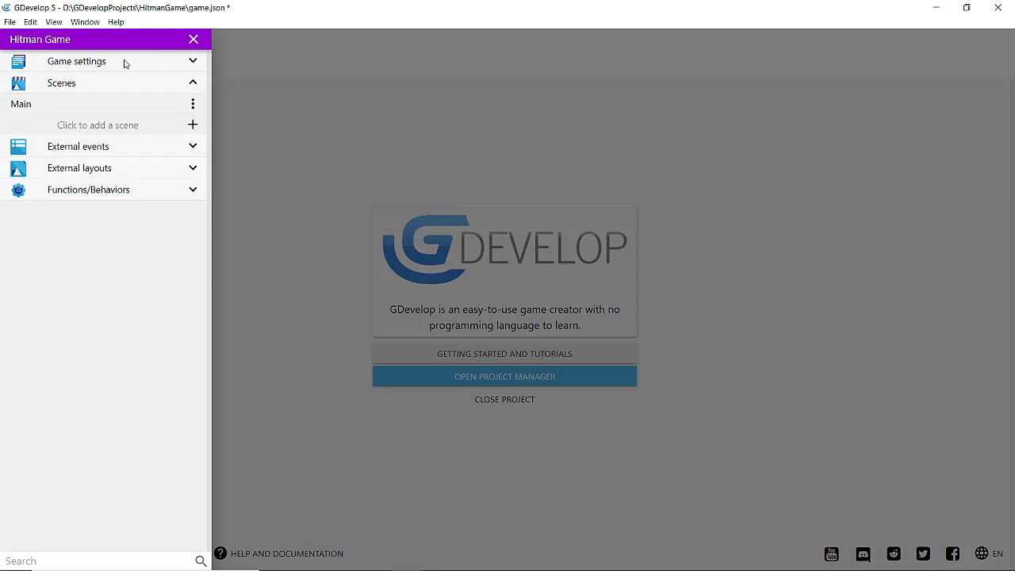
left_click(190, 84)
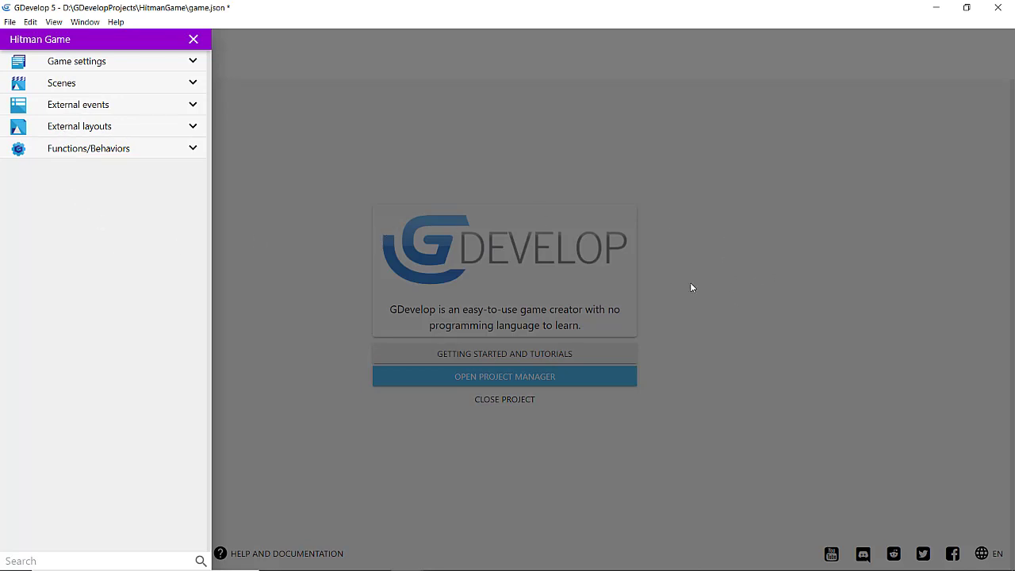
left_click(284, 169)
key("ctrl+s")
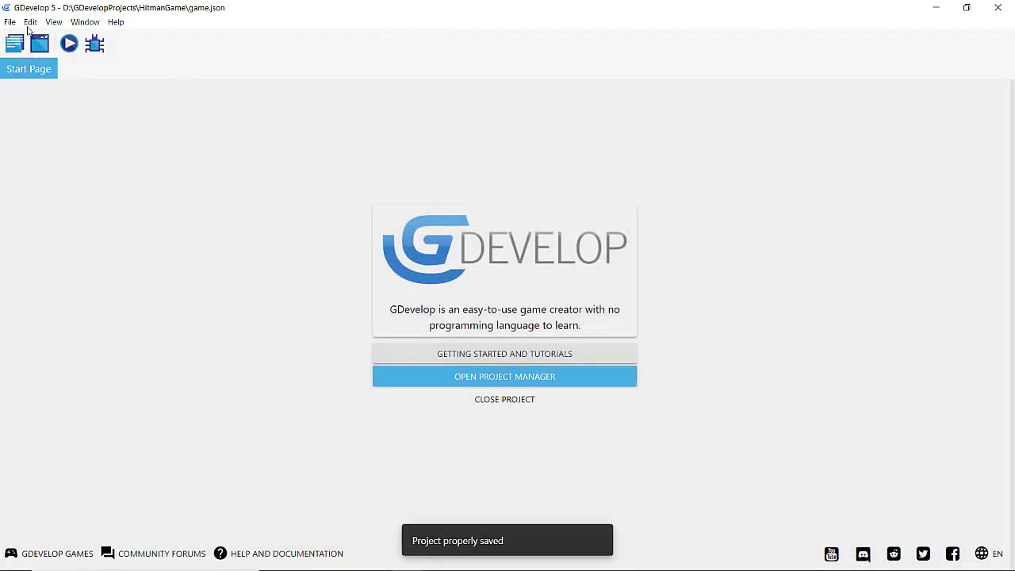
Open GDevelopProjects\HitmanGame\game.json via File > Open to load the Main scene
left_click(12, 22)
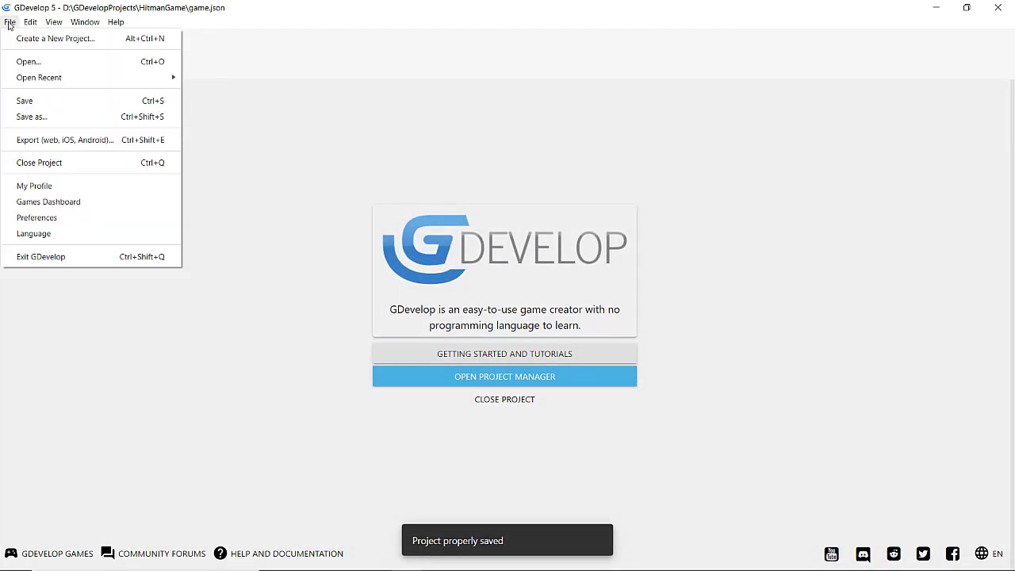
left_click(30, 61)
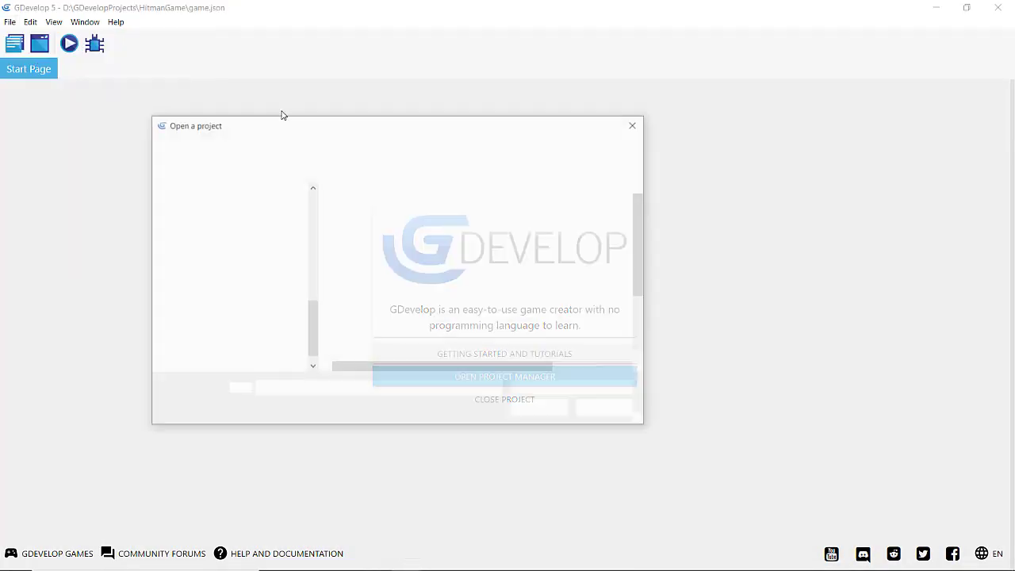
scroll(397, 246, "down", 1)
scroll(399, 251, "down", 1)
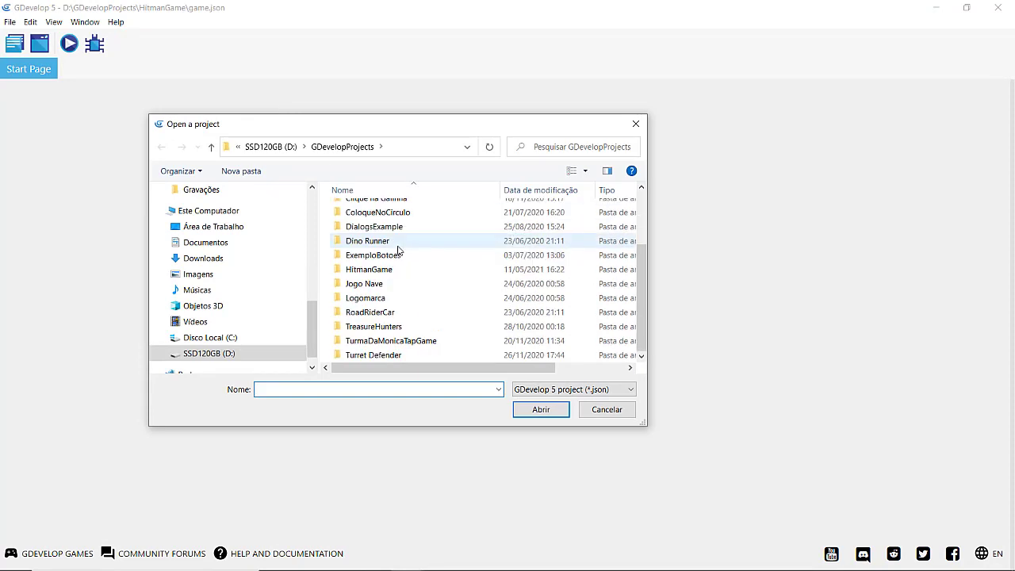
left_click(364, 287)
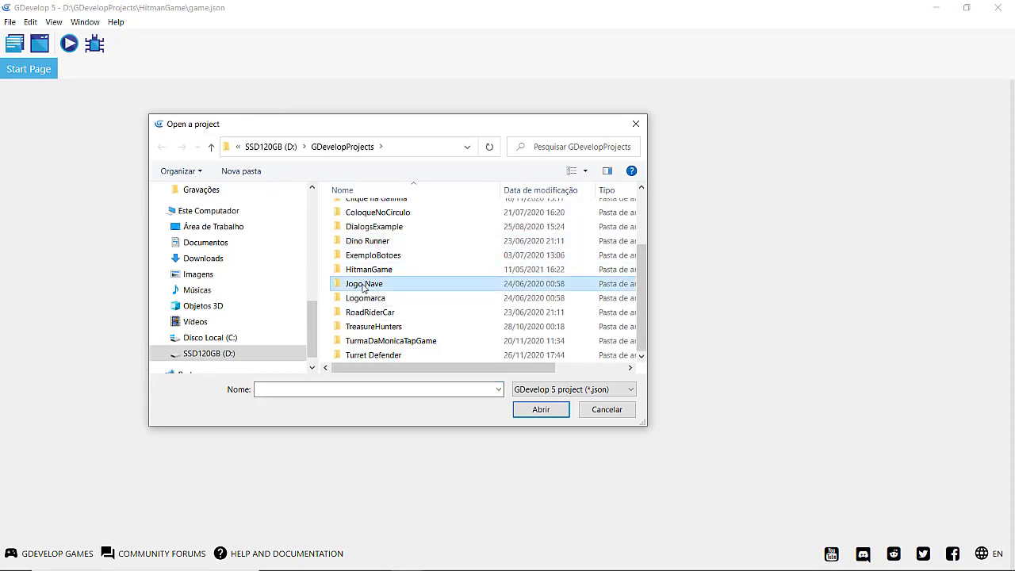
double_click(368, 270)
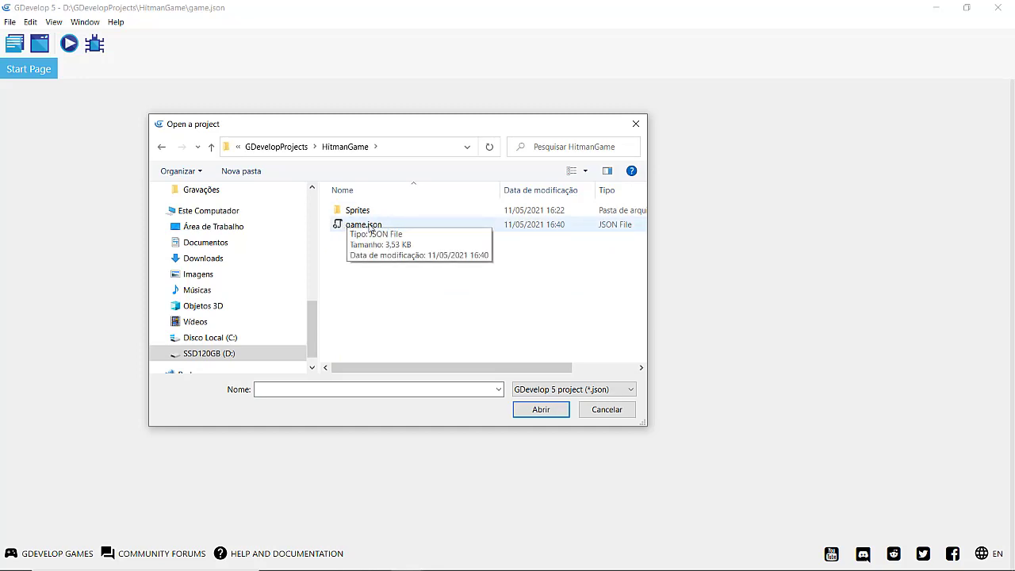
double_click(376, 228)
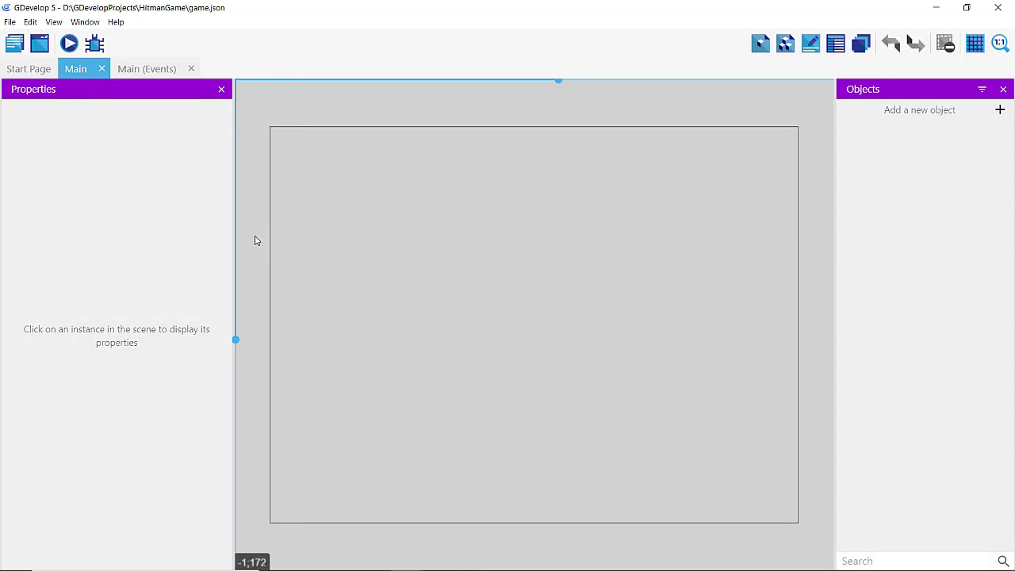
From the Main scene's Objects panel, bring up the Add a new object dialog
left_click(15, 46)
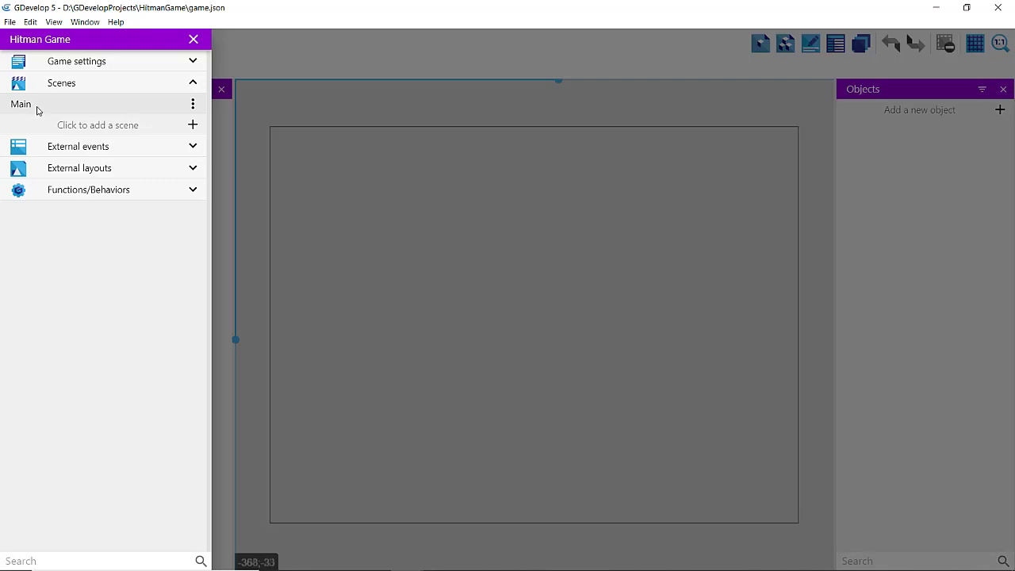
left_click(254, 55)
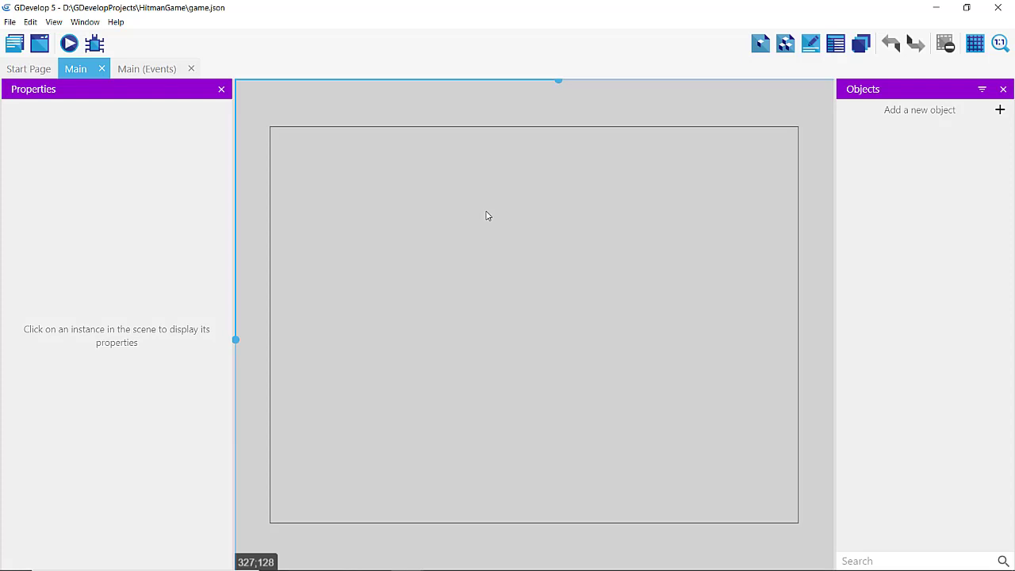
left_click(952, 111)
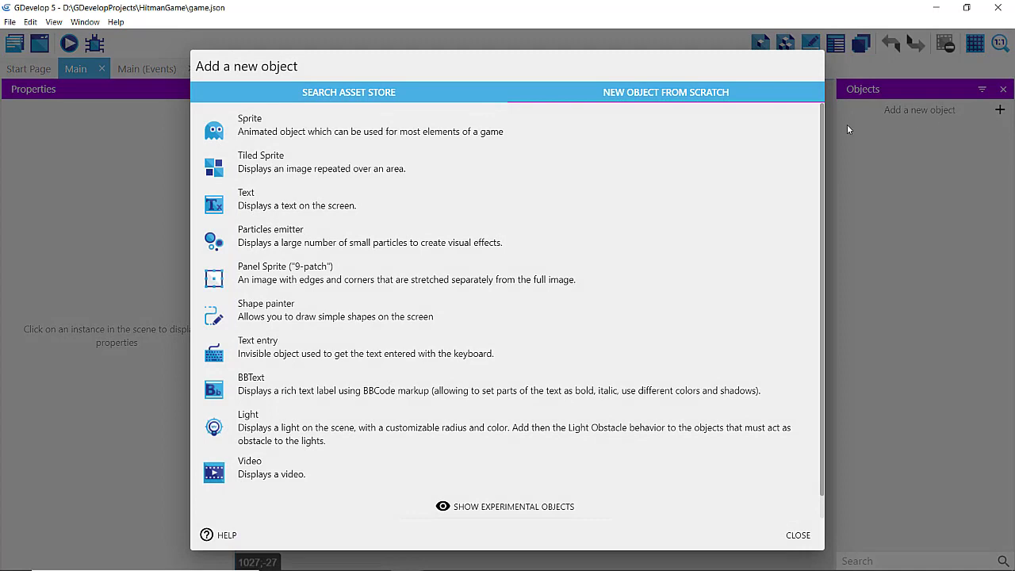
Create a new Sprite object named Player
left_click(256, 127)
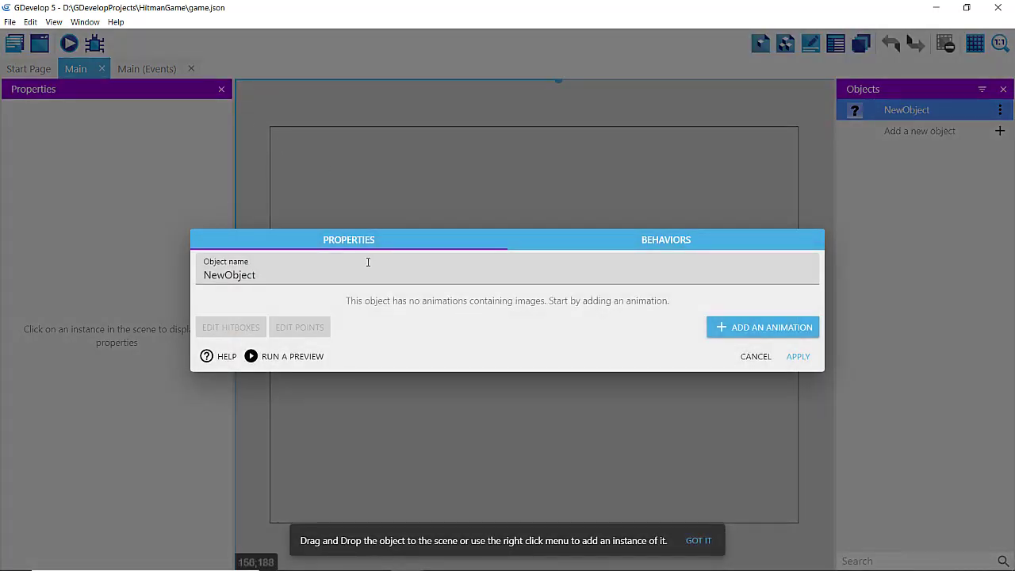
double_click(332, 276)
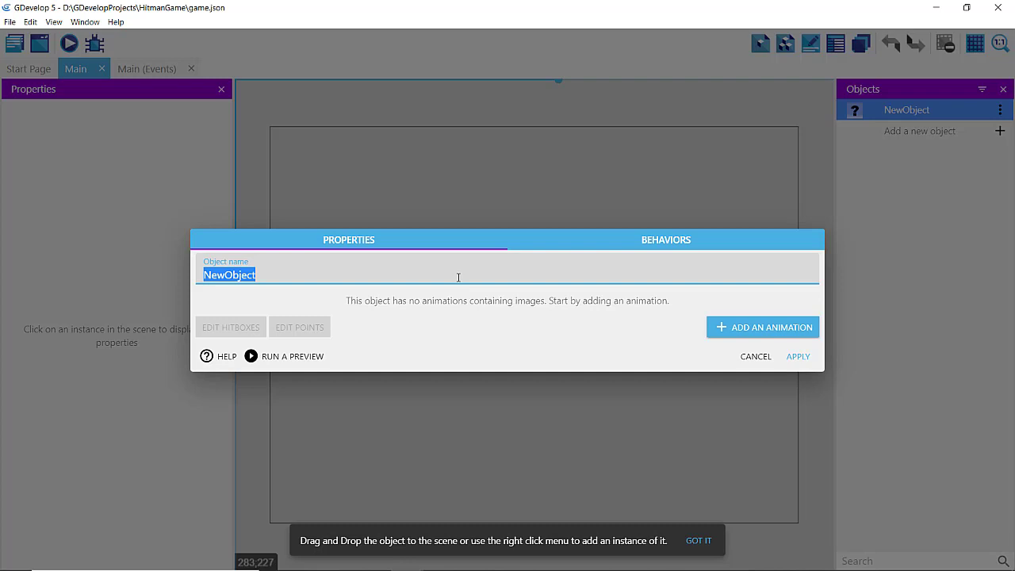
type("Player")
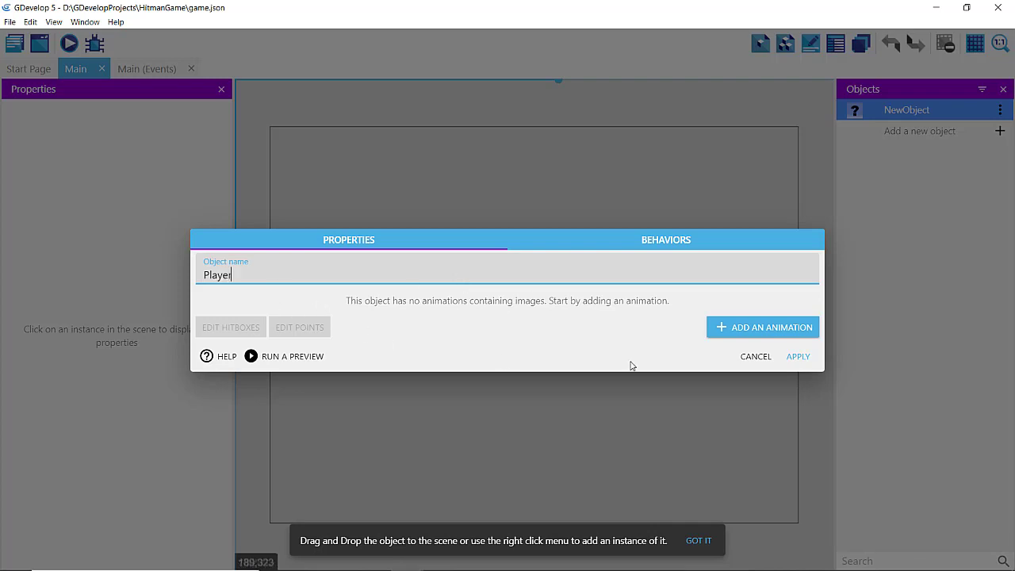
Add an animation using Sprites/hitman1_gun.png to Player and apply
left_click(735, 338)
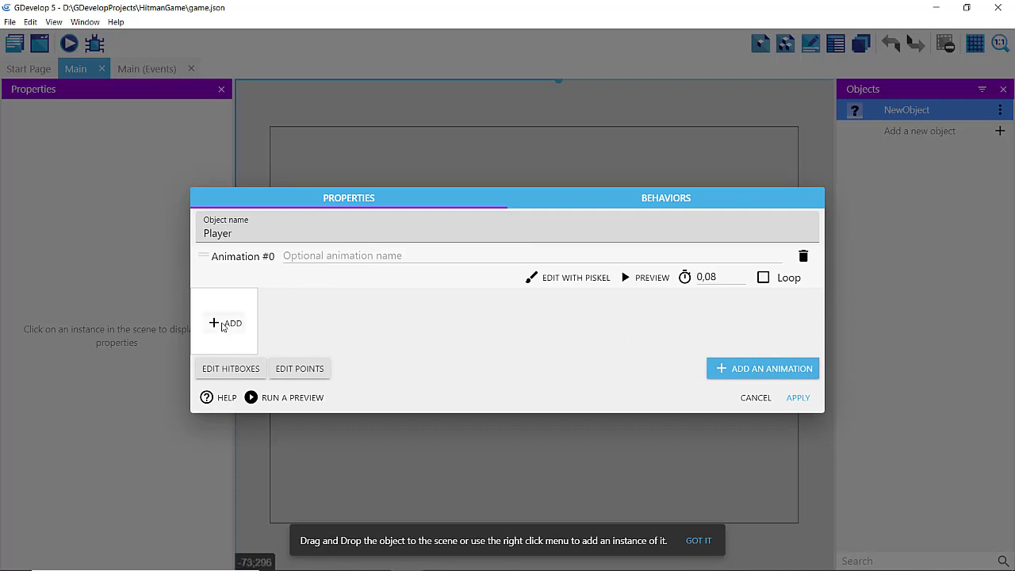
left_click(223, 326)
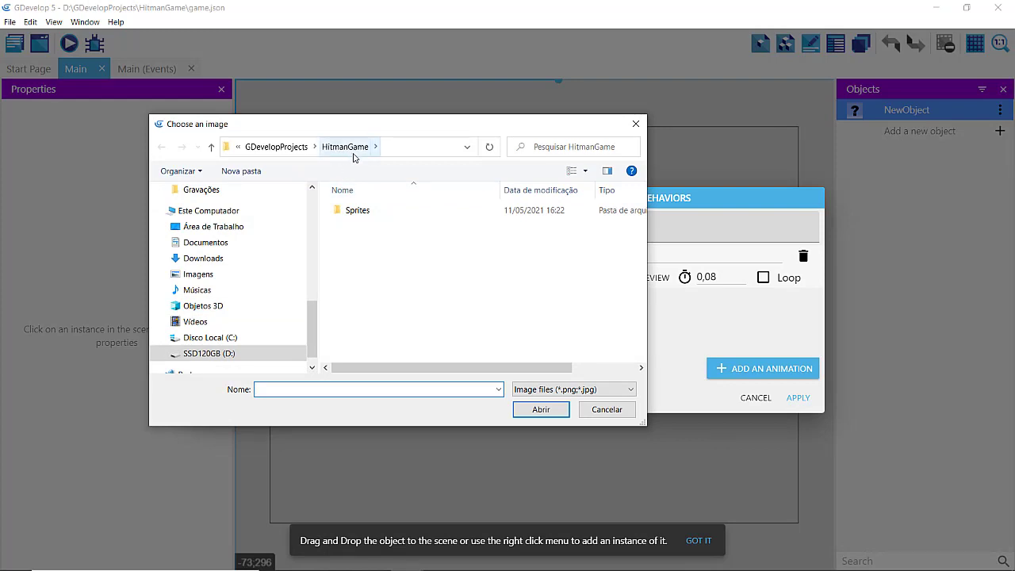
double_click(353, 212)
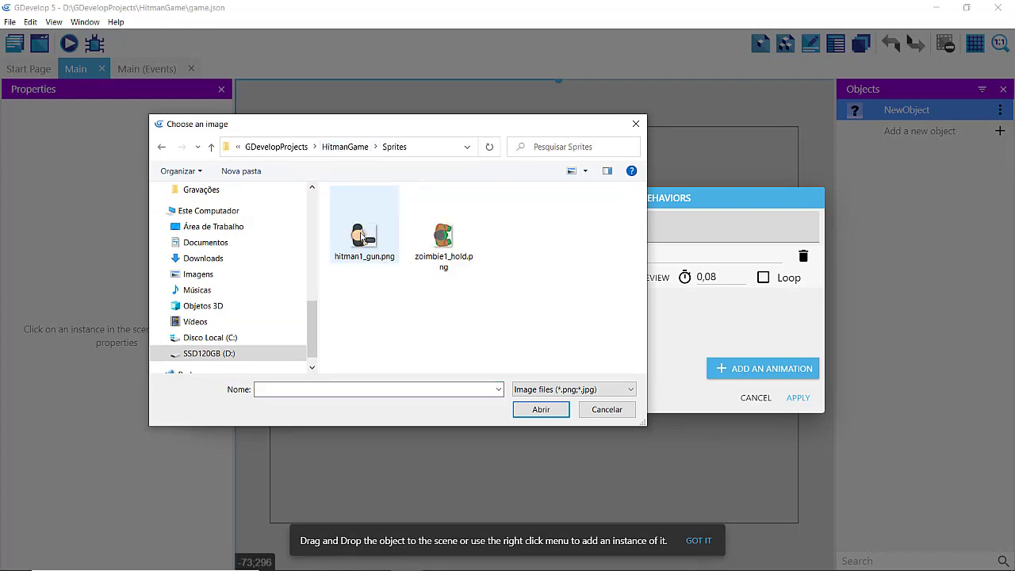
double_click(363, 240)
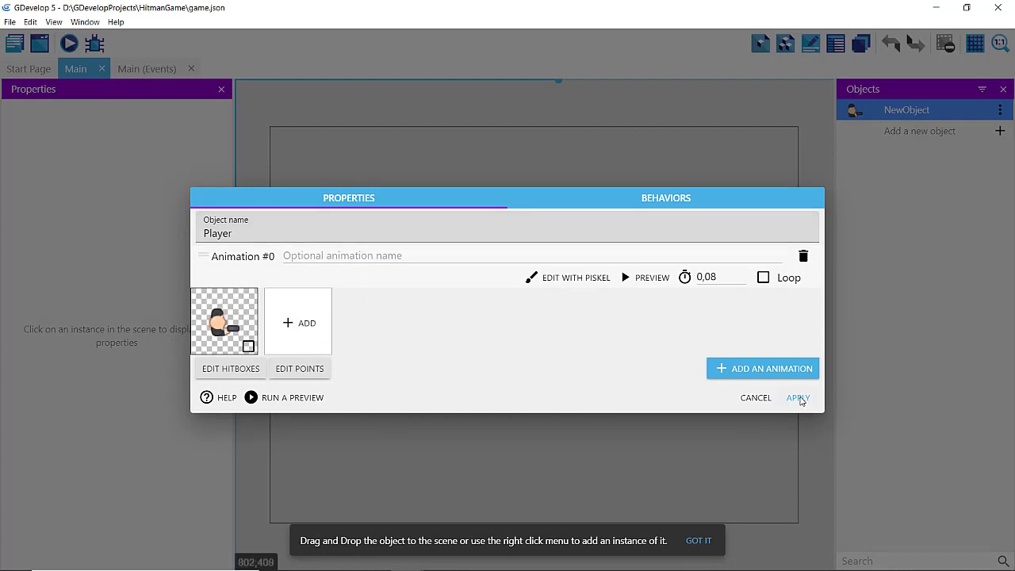
left_click(798, 397)
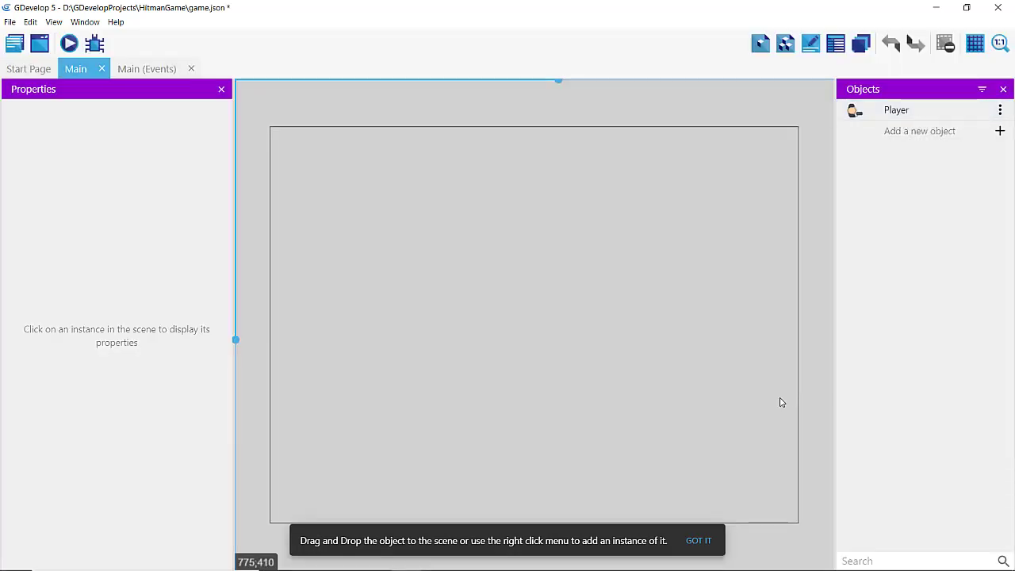
Drag a Player instance to the scene centre, then run and close a preview
mouse_move(898, 112)
left_mouse_down()
mouse_move(513, 300)
mouse_move(513, 330)
left_mouse_up()
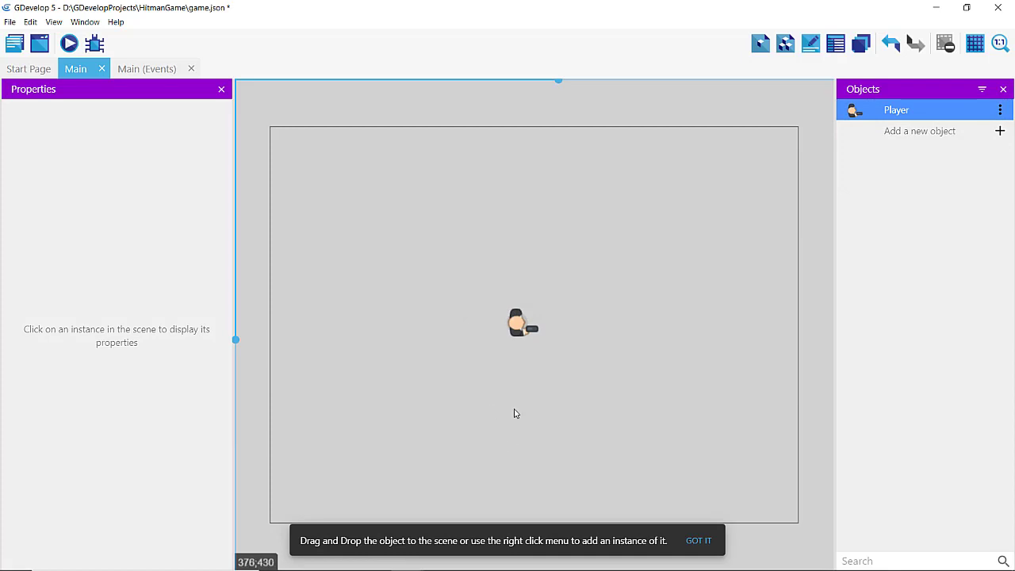
left_click(69, 43)
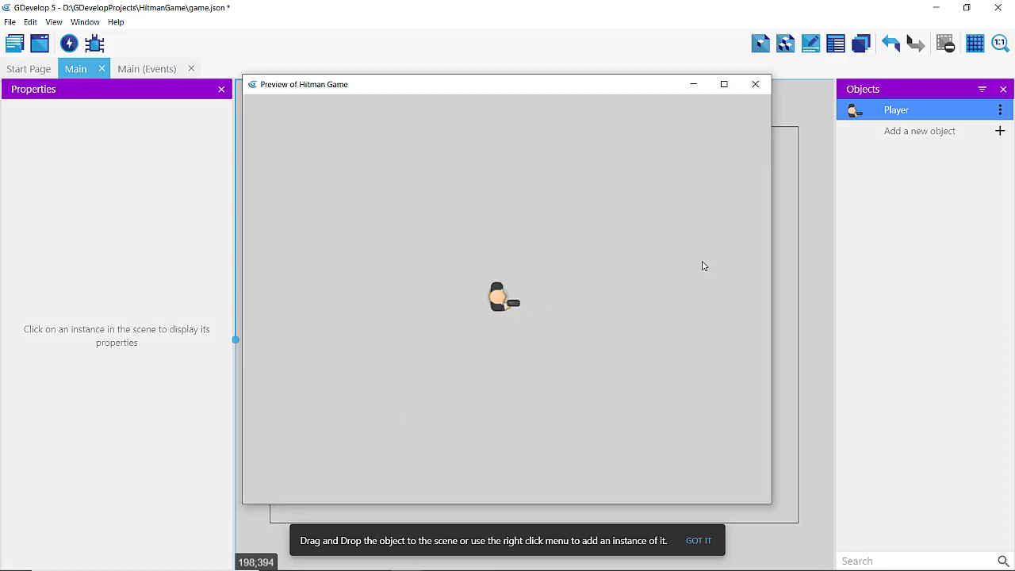
left_click(757, 84)
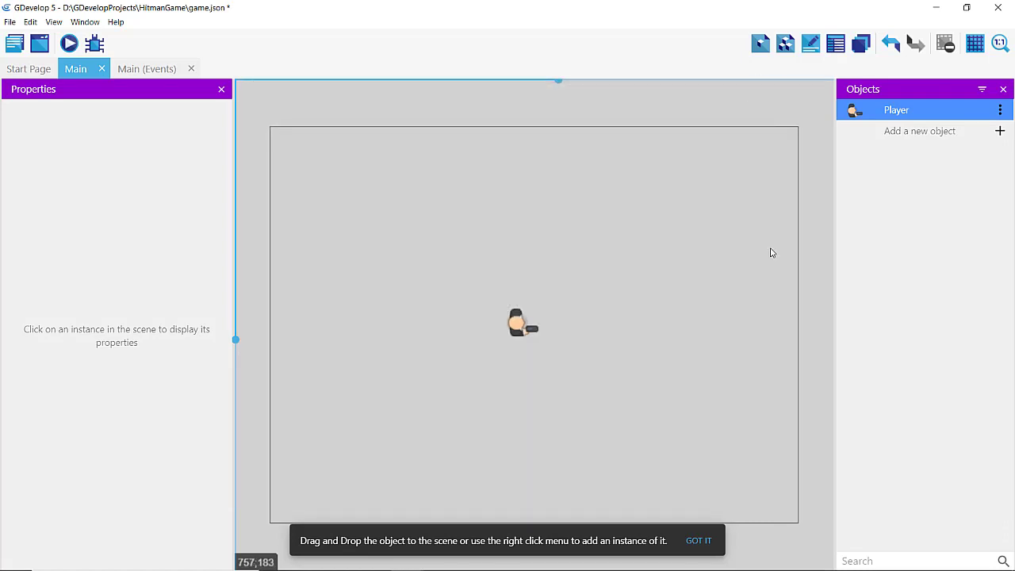
In Player's Behaviors, add Top-down movement from the Installed Behaviors list
double_click(907, 111)
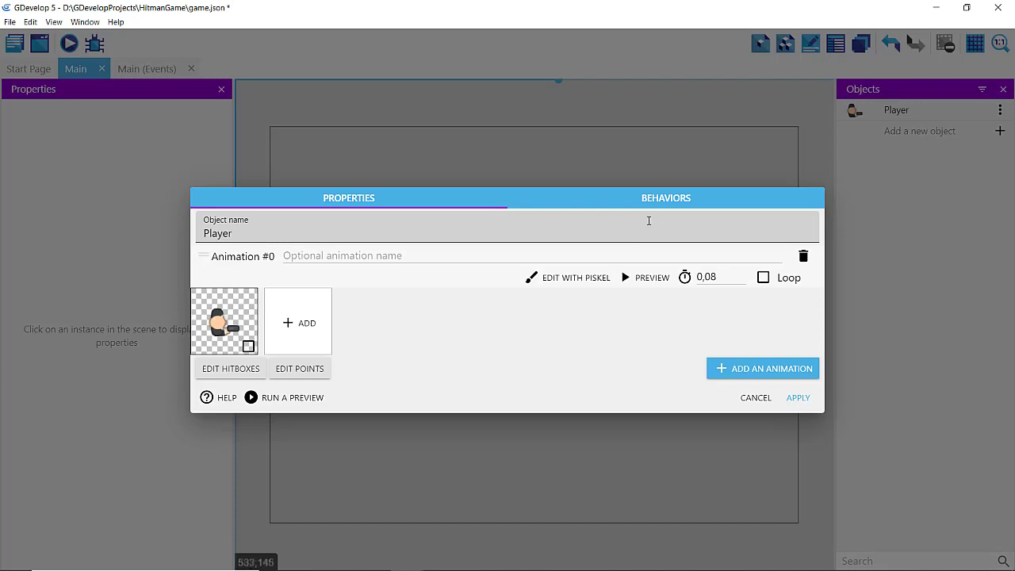
key("Escape")
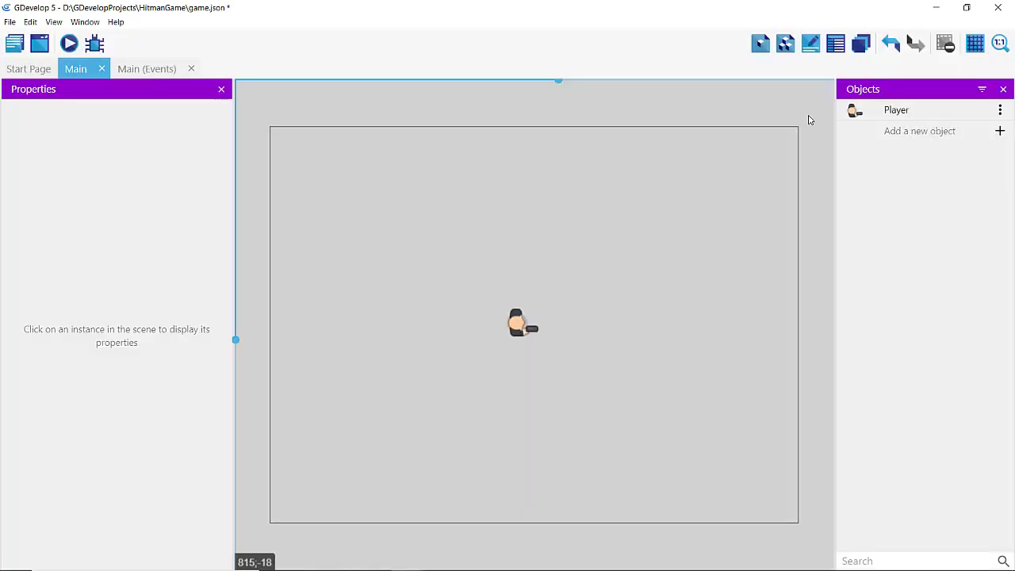
left_click(918, 111)
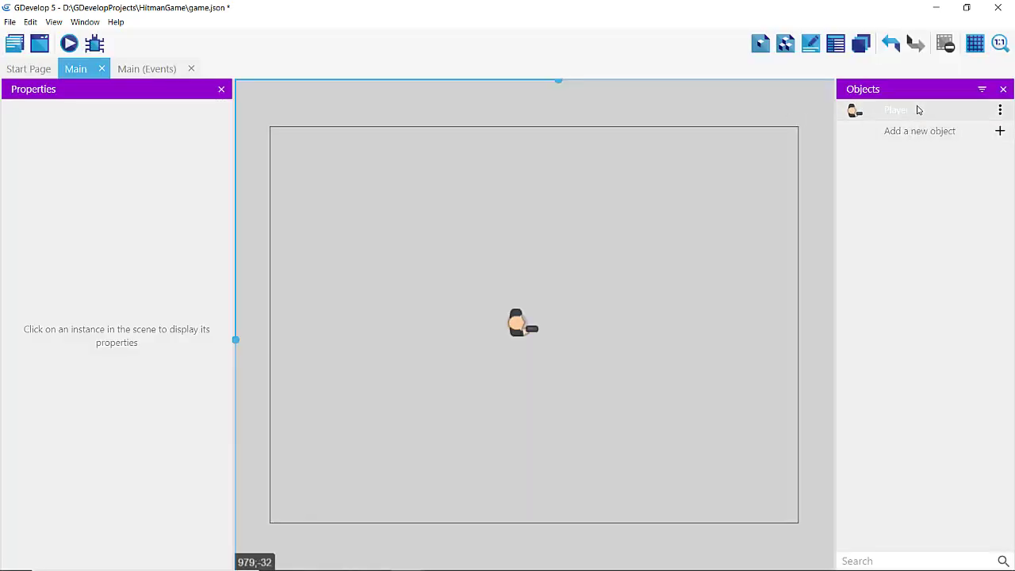
double_click(918, 111)
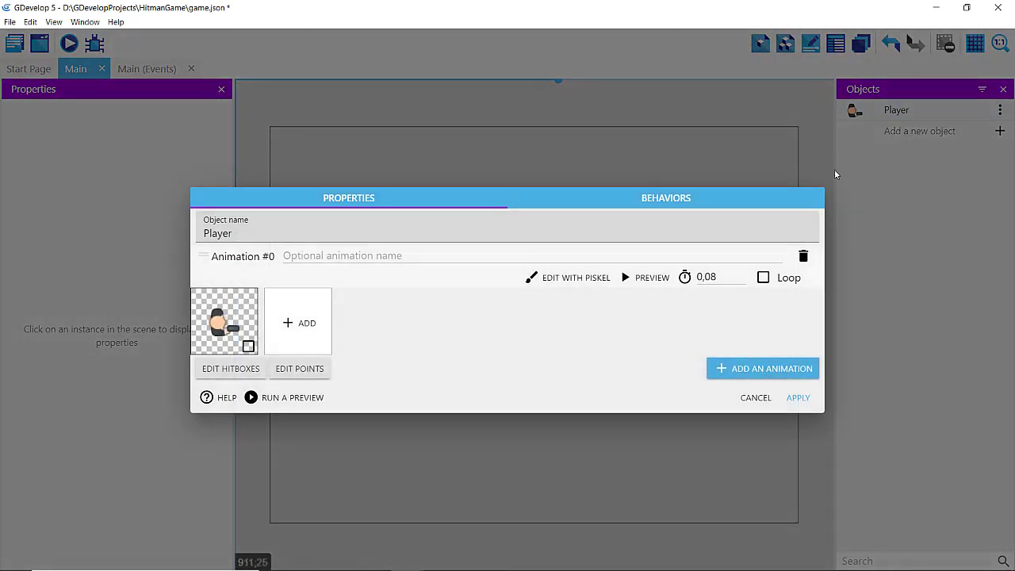
left_click(659, 199)
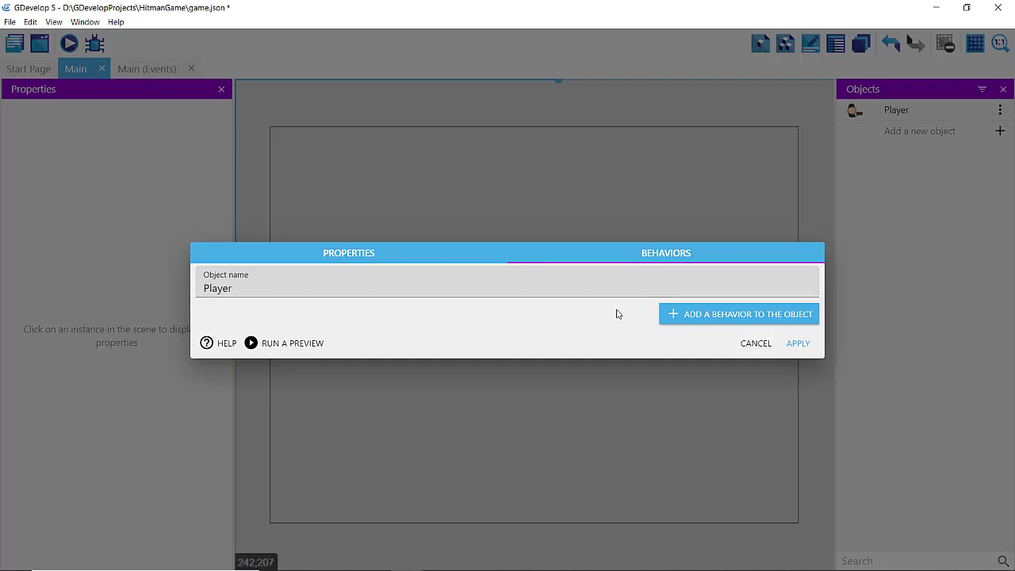
left_click(697, 315)
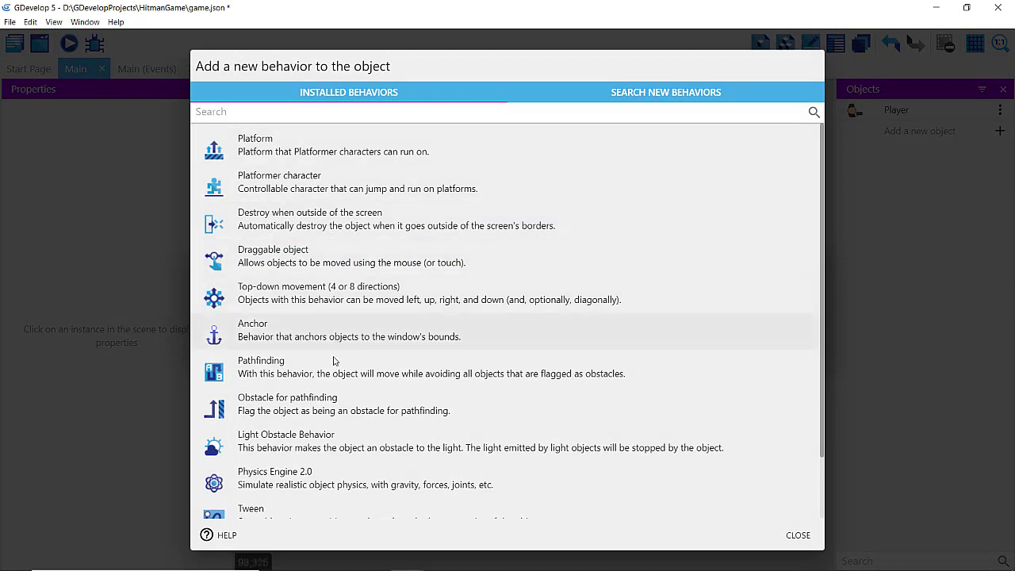
scroll(332, 412, "down", 2)
scroll(332, 414, "up", 2)
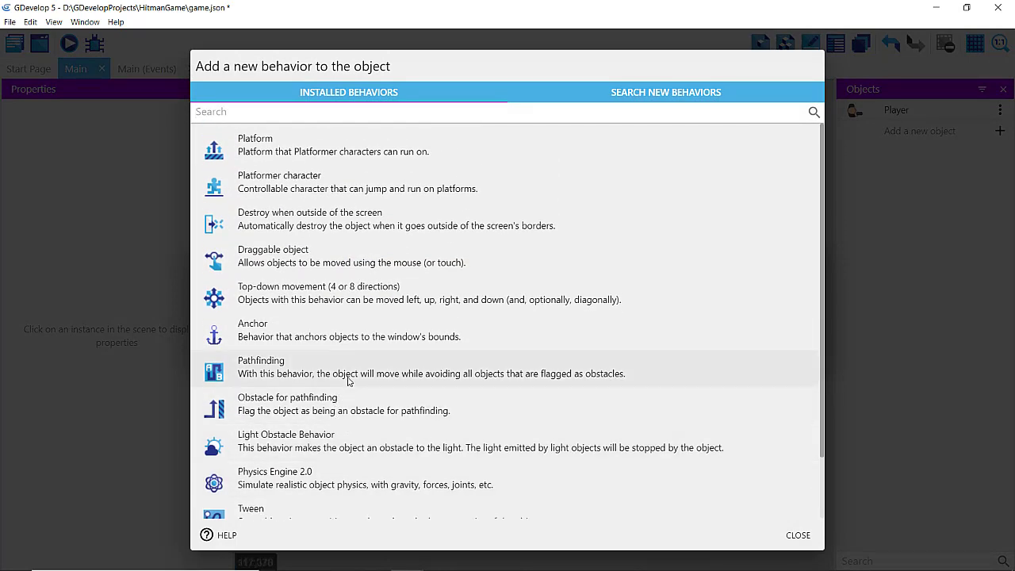
left_click(645, 95)
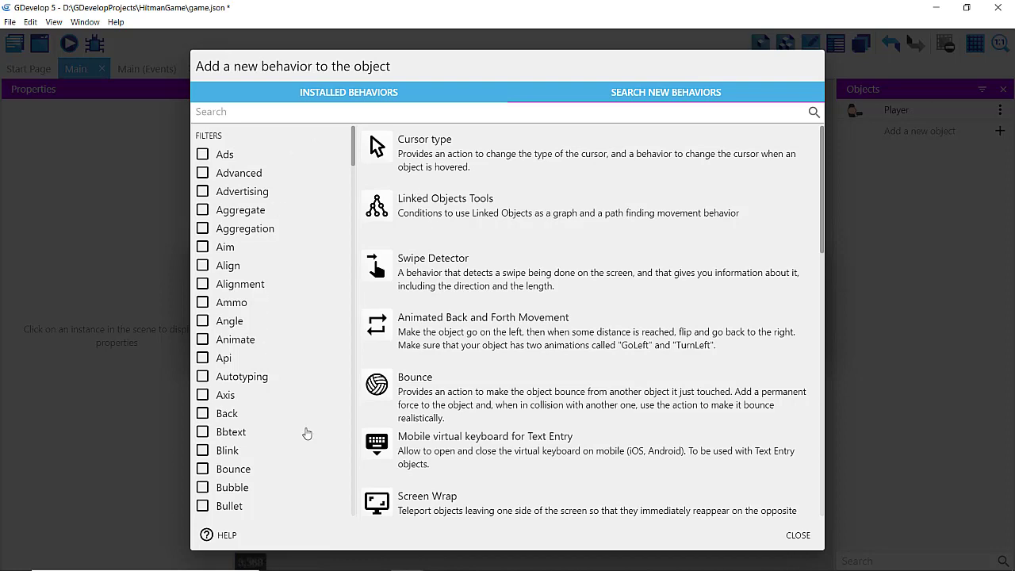
left_click(357, 94)
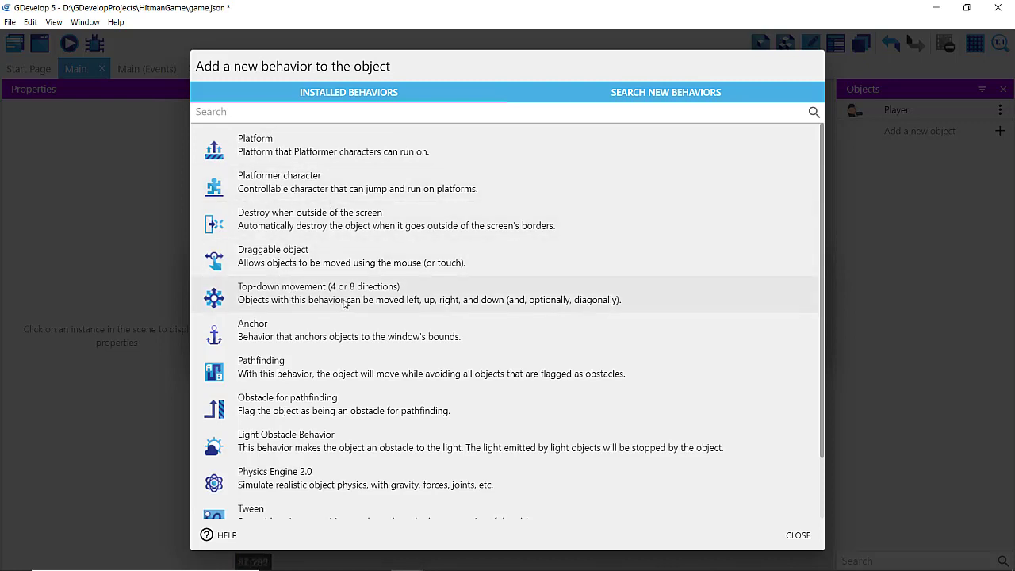
left_click(336, 301)
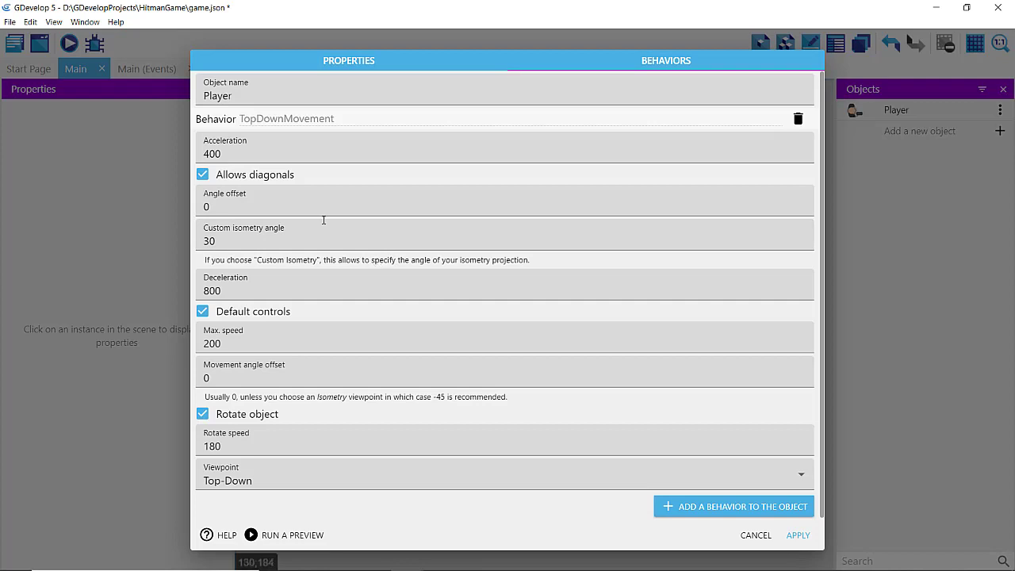
Keep the default Top-down movement values with Top-Down viewpoint and apply them
left_click(237, 156)
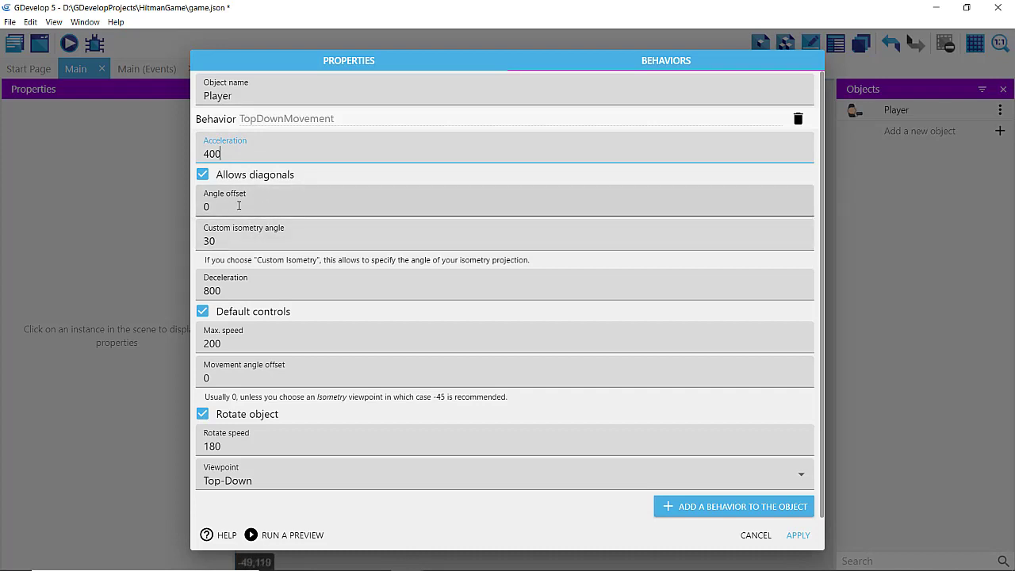
left_click(239, 206)
left_click(276, 291)
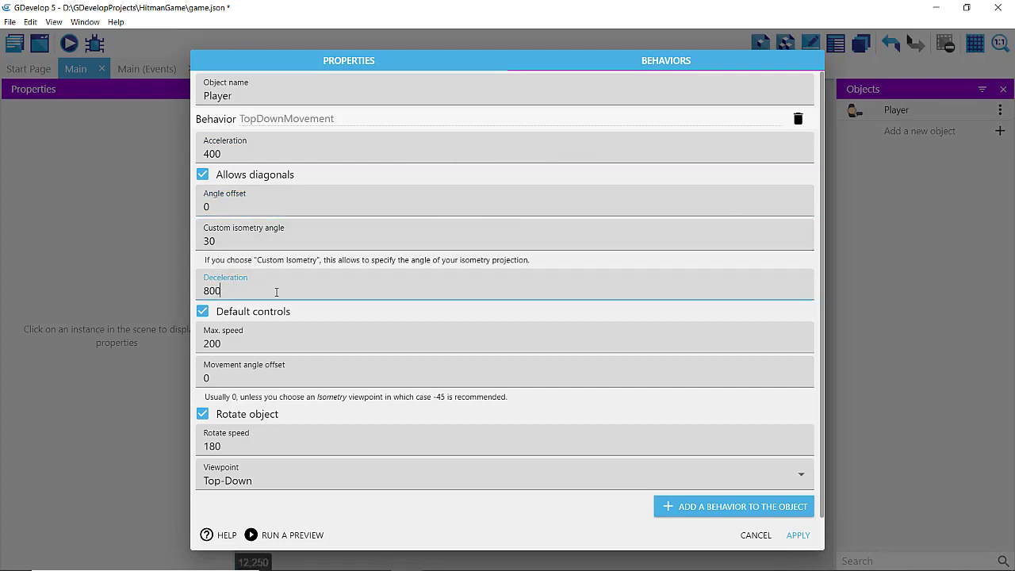
left_click(259, 341)
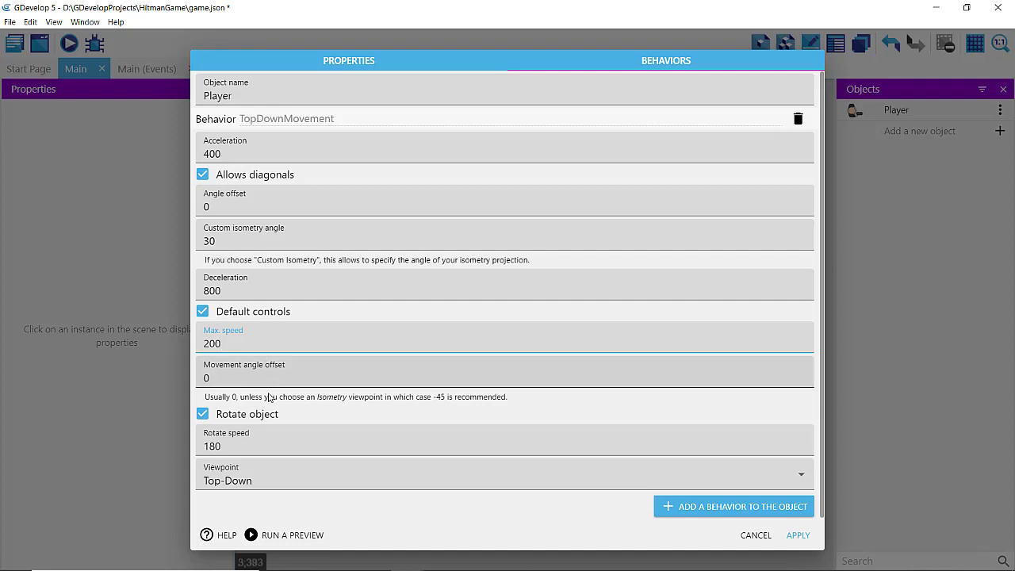
left_click(240, 450)
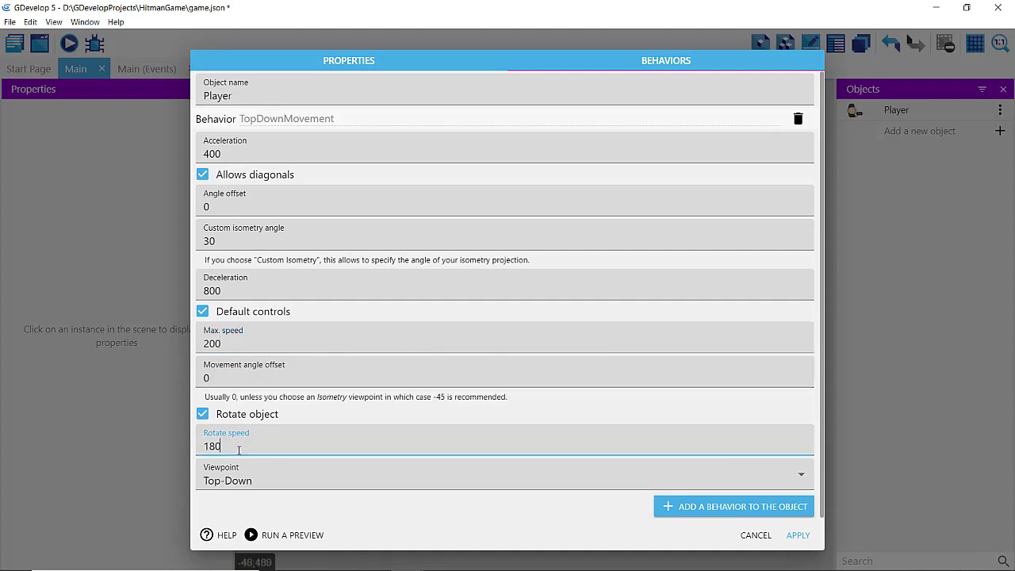
left_click(271, 482)
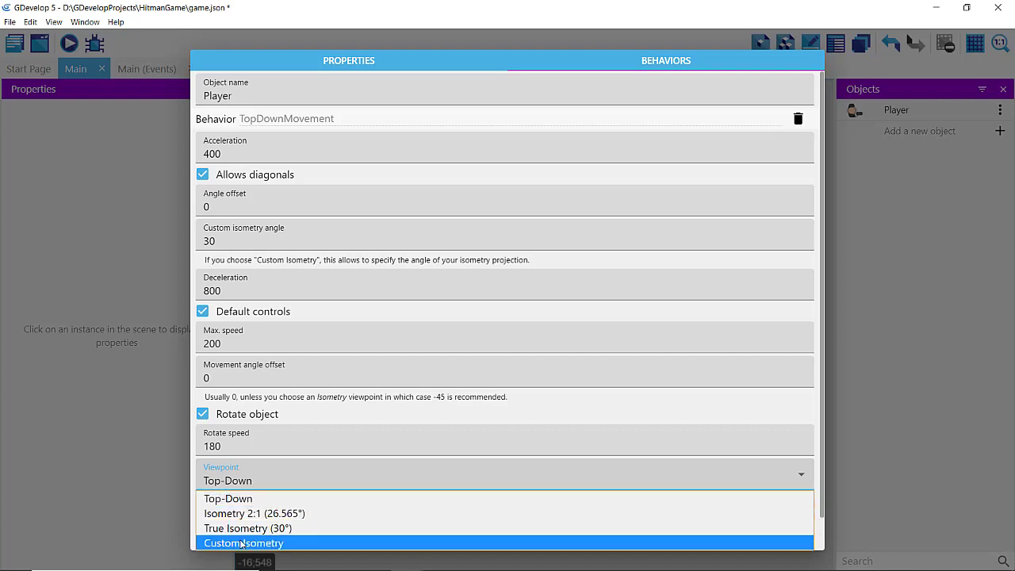
left_click(237, 501)
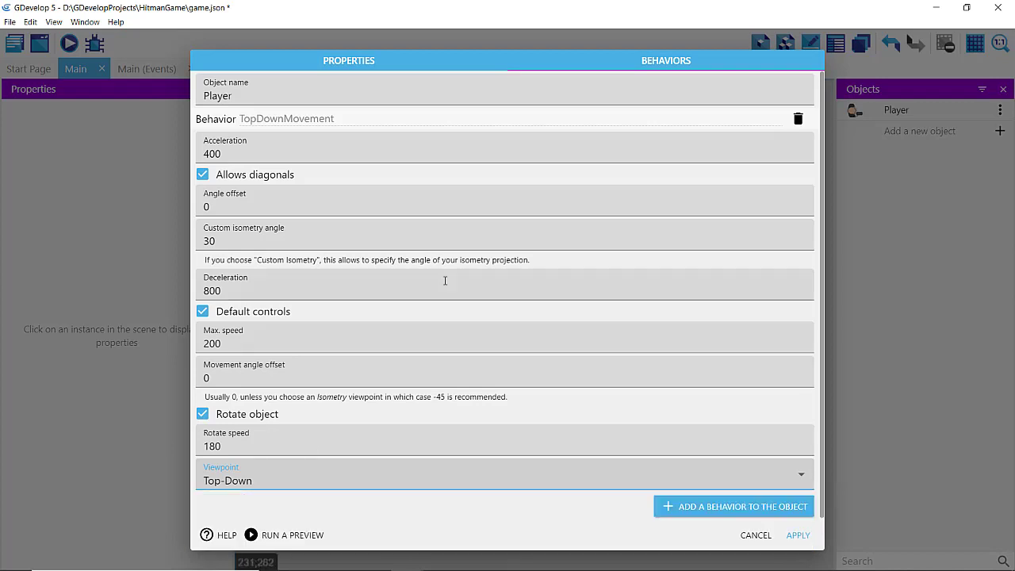
left_click(798, 536)
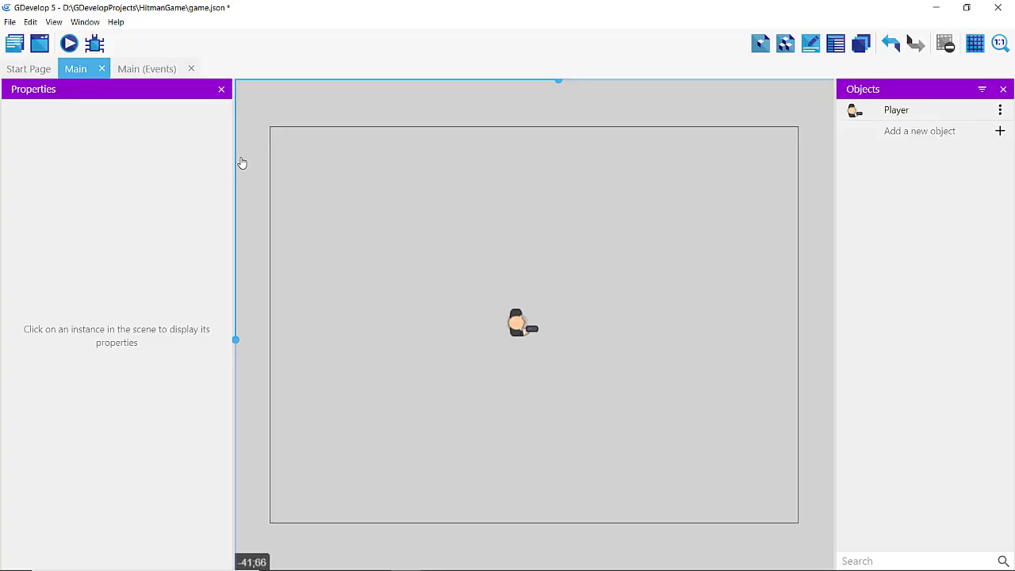
Preview the game and steer the Player around with the arrow keys
left_click(69, 45)
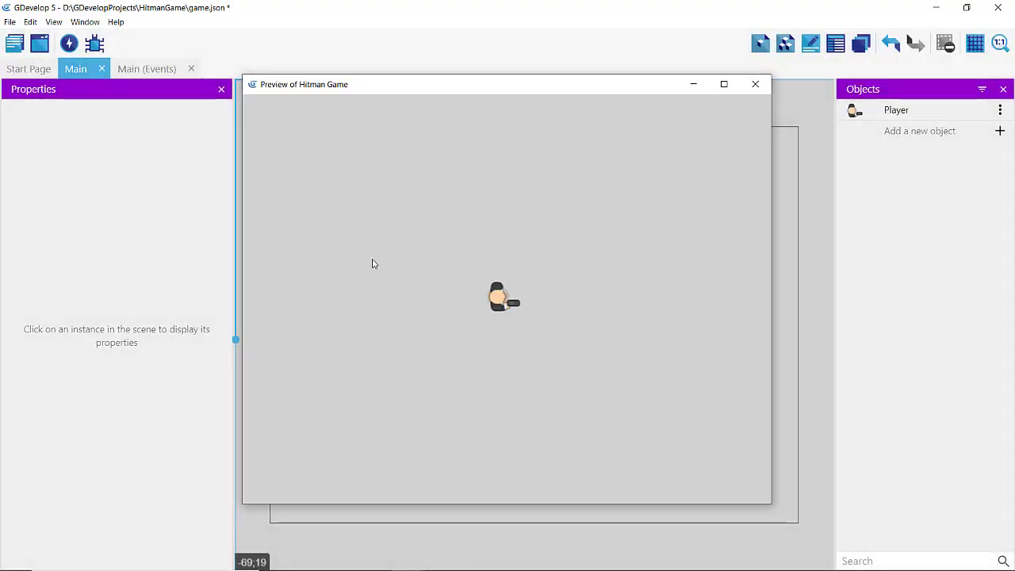
left_click(426, 315)
key("Left")
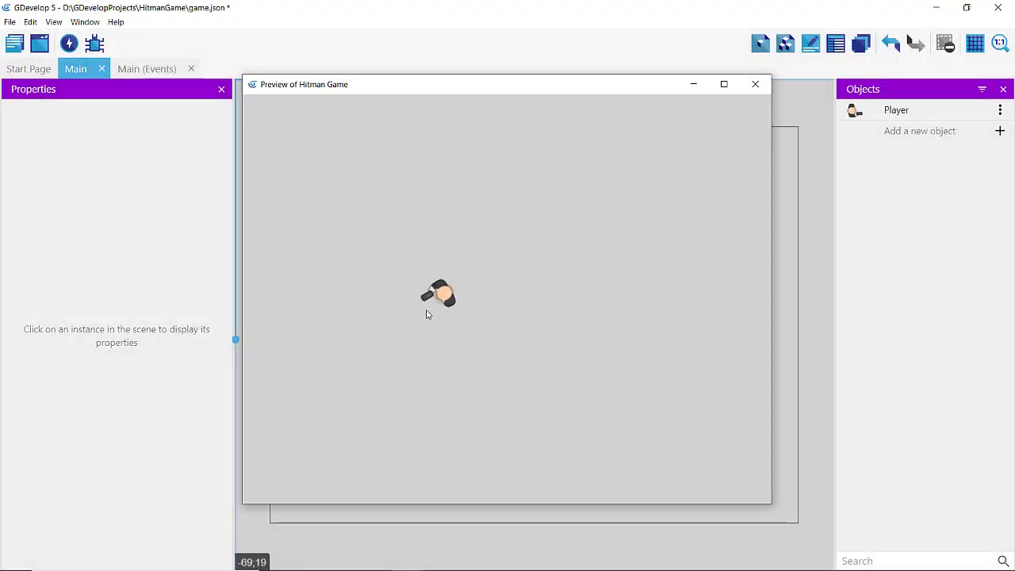
key("Right")
key("Up")
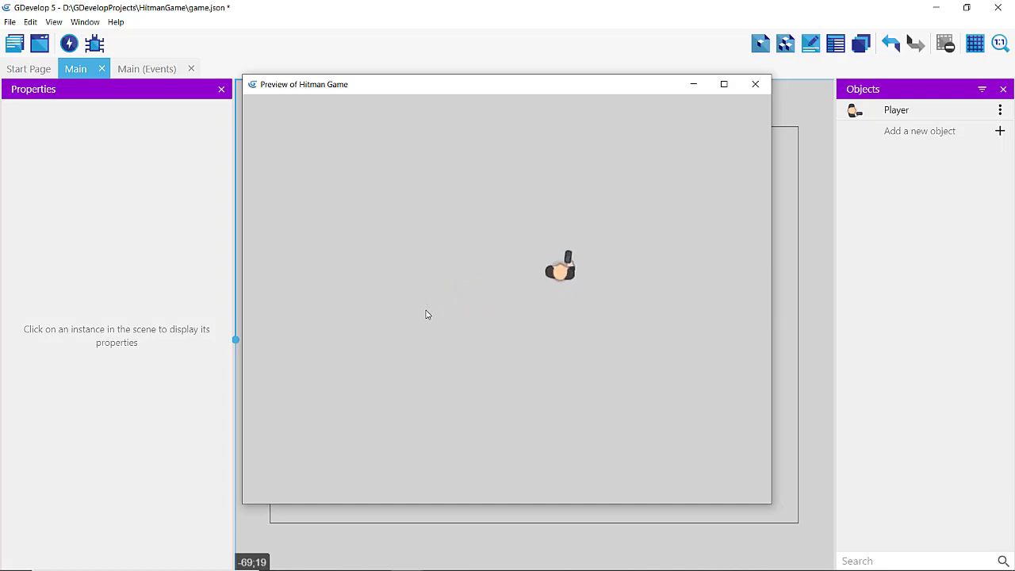
key("Left")
key("Down")
key("Right")
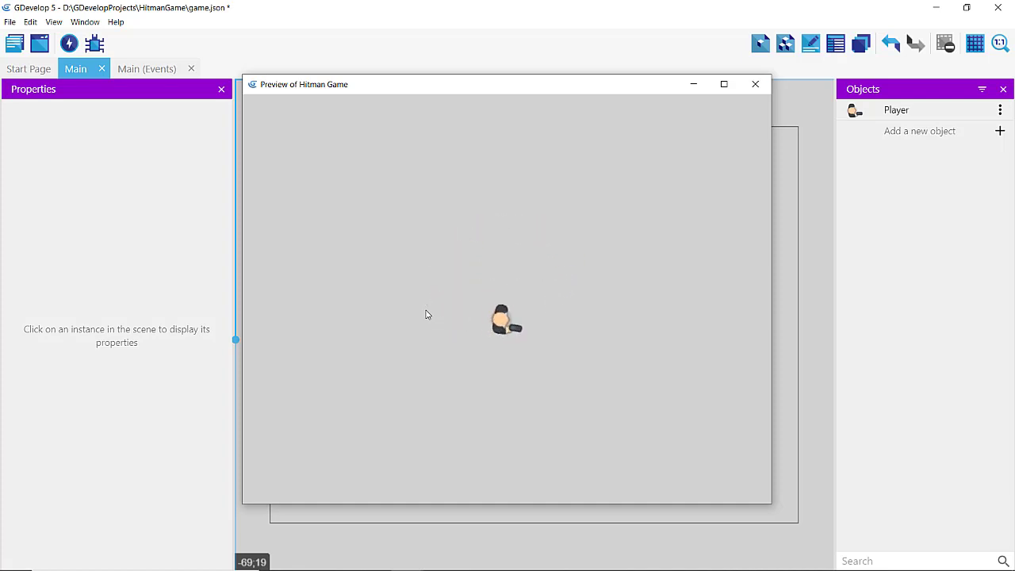
key("Up")
key("Left")
key("Down")
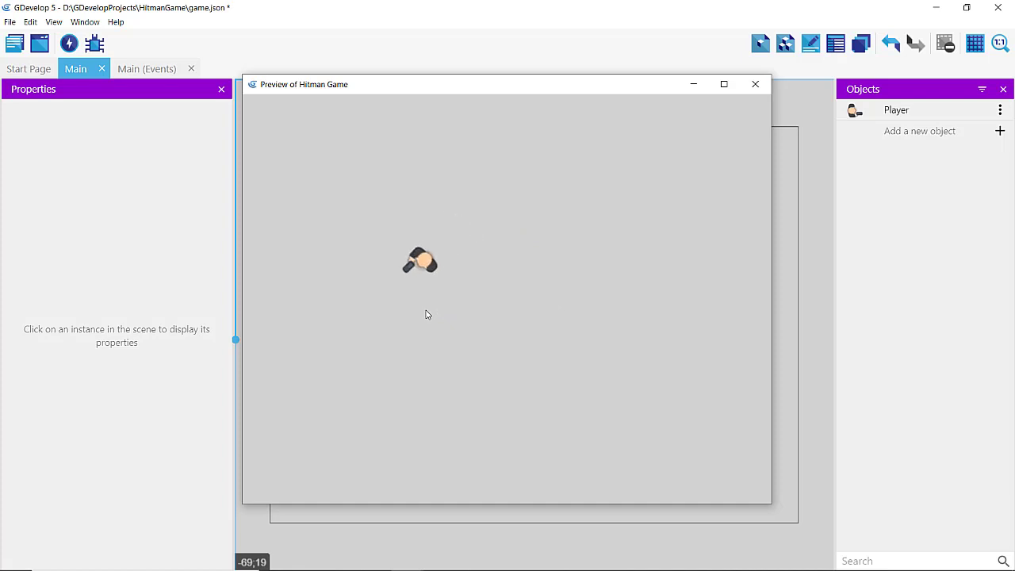
key("Right")
key("Up")
key("Right")
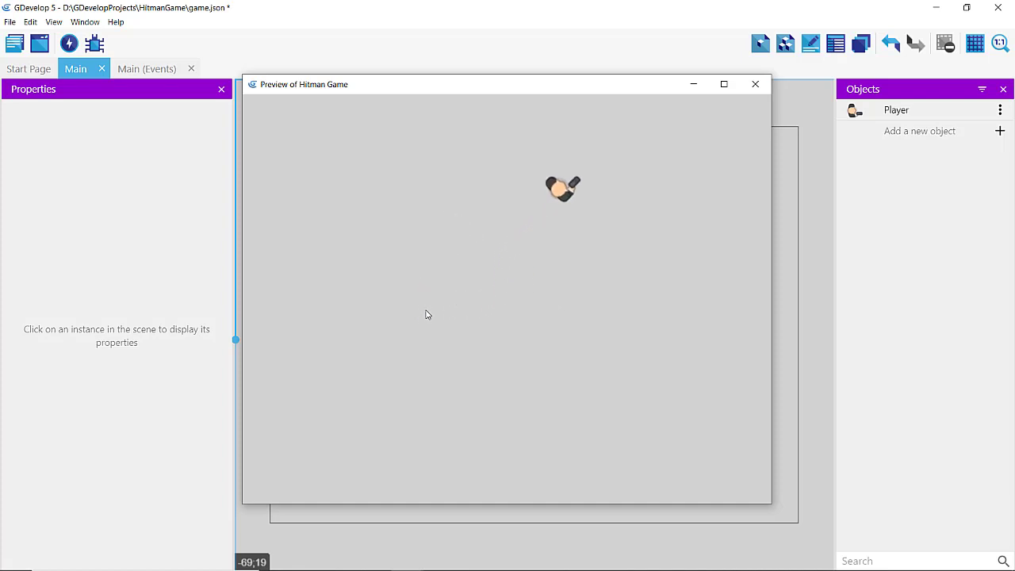
key("Down")
key("Left")
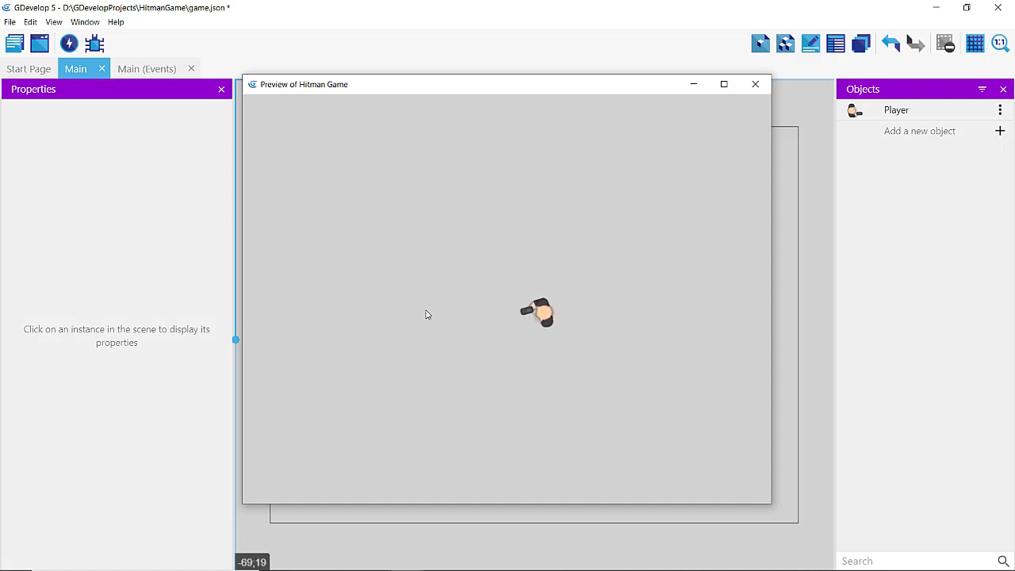
key("Down")
key("Right")
key("Up")
key("Left")
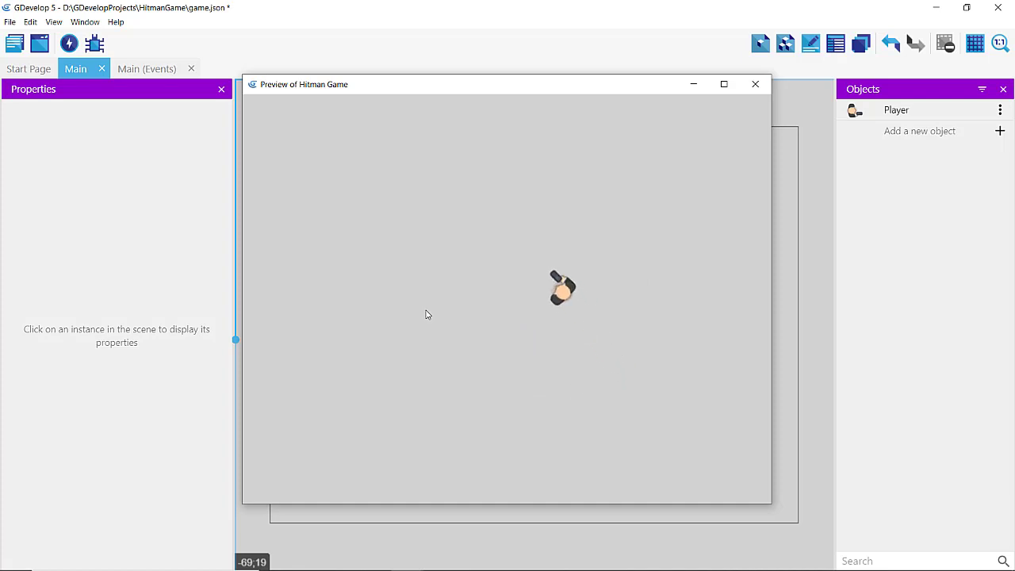
key("Down")
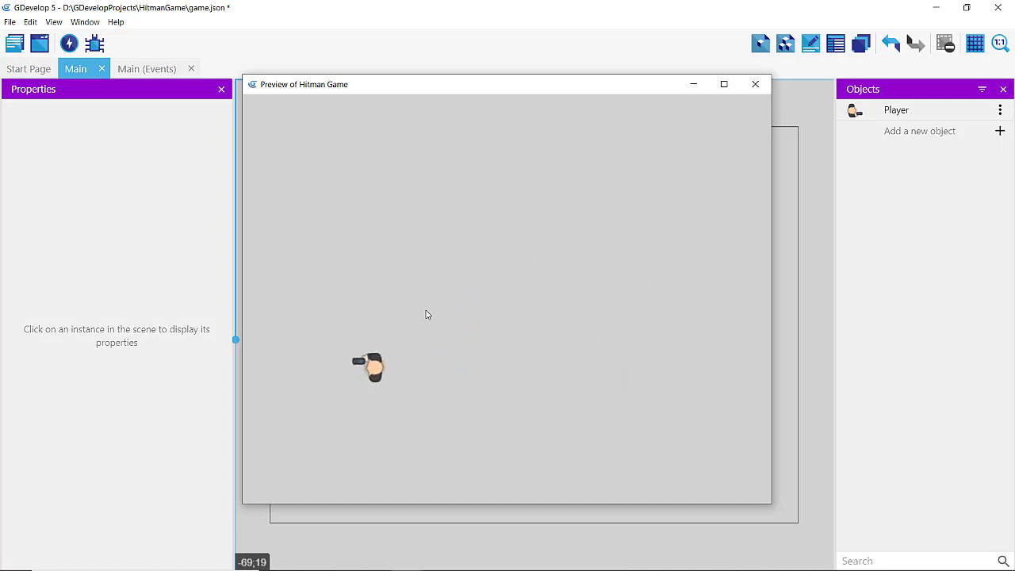
key("Right")
key("Up")
key("Right")
key("Down")
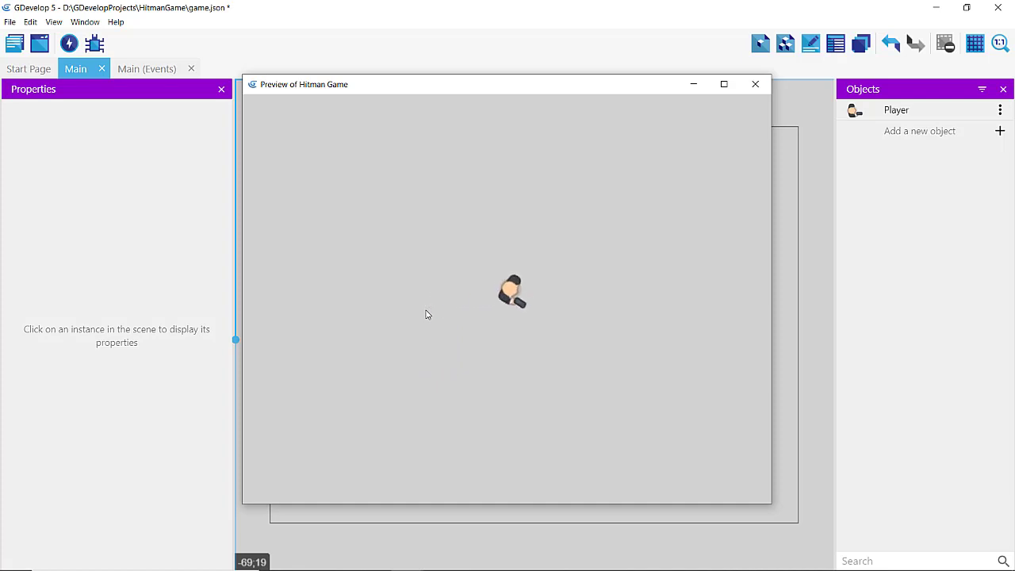
key("Left")
key("Up")
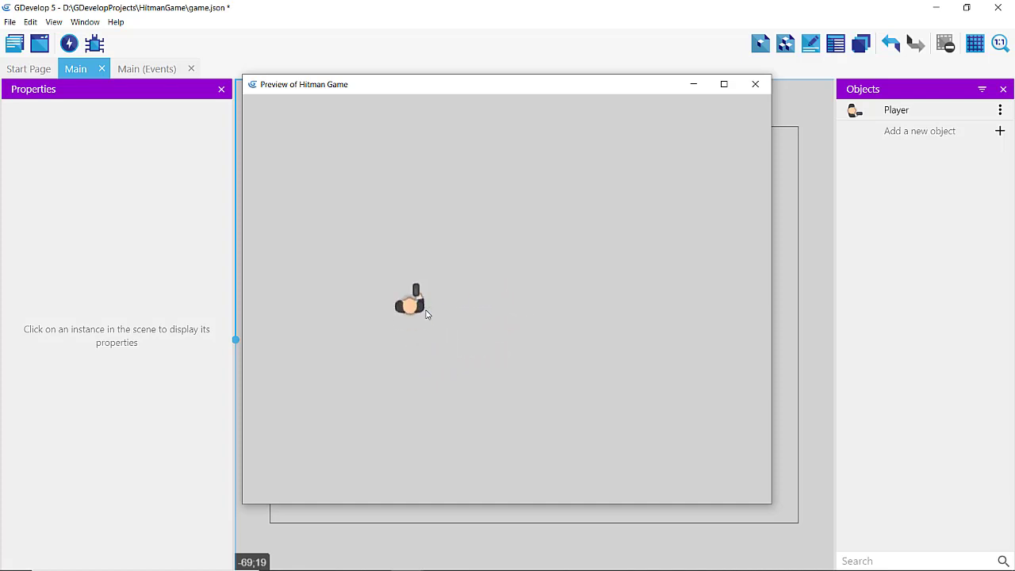
key("Right")
key("Down")
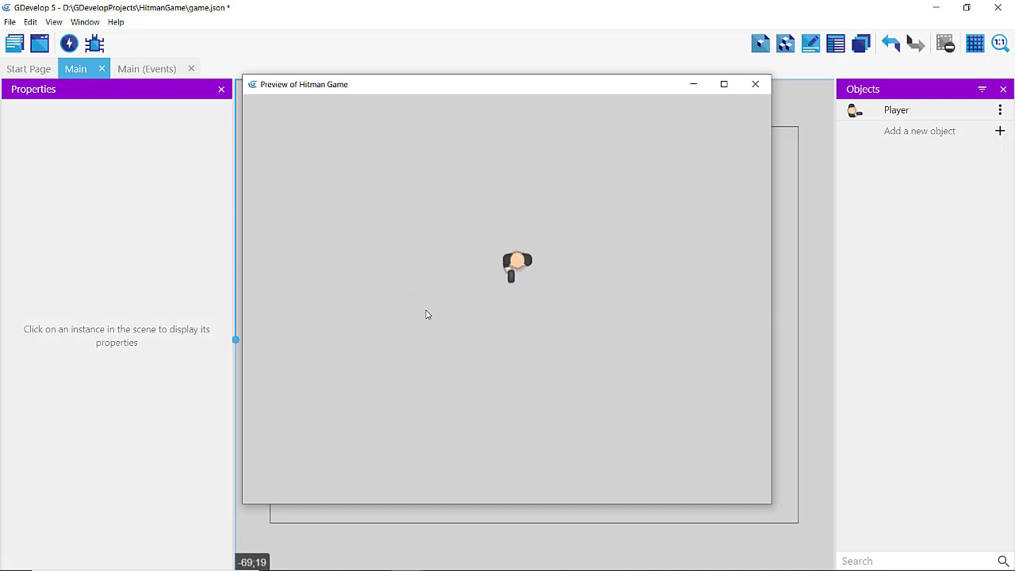
Close the preview and open Player's editor showing Animation #0
left_click(756, 85)
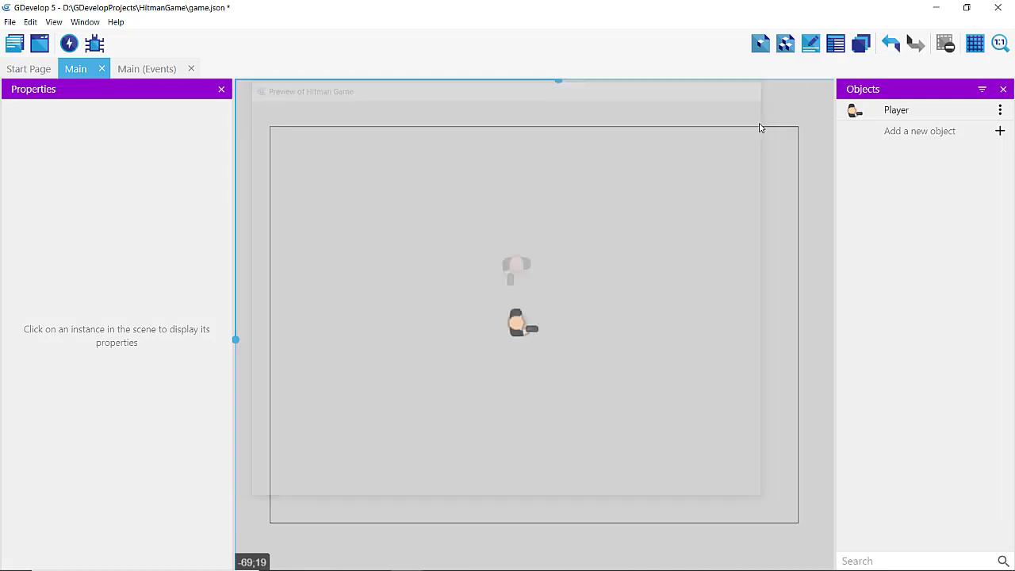
double_click(896, 112)
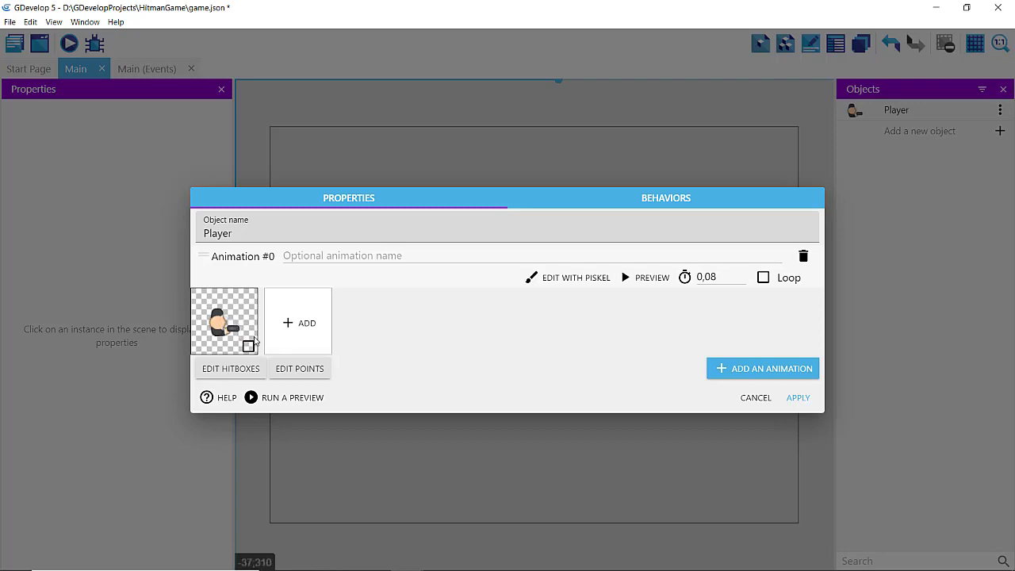
Open the Player sprite's Edit Points view and zoom in five times
left_click(287, 371)
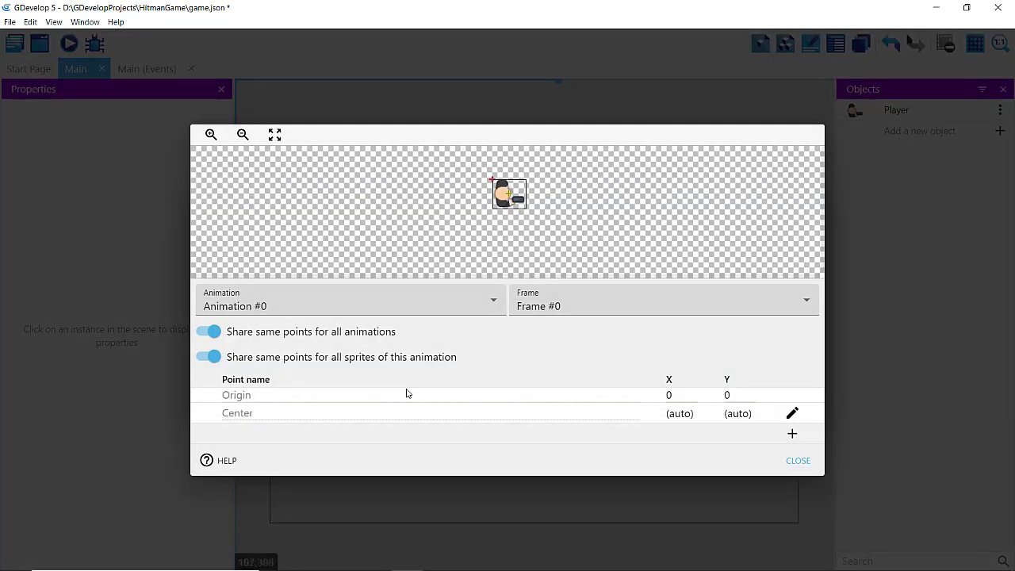
left_click(212, 135)
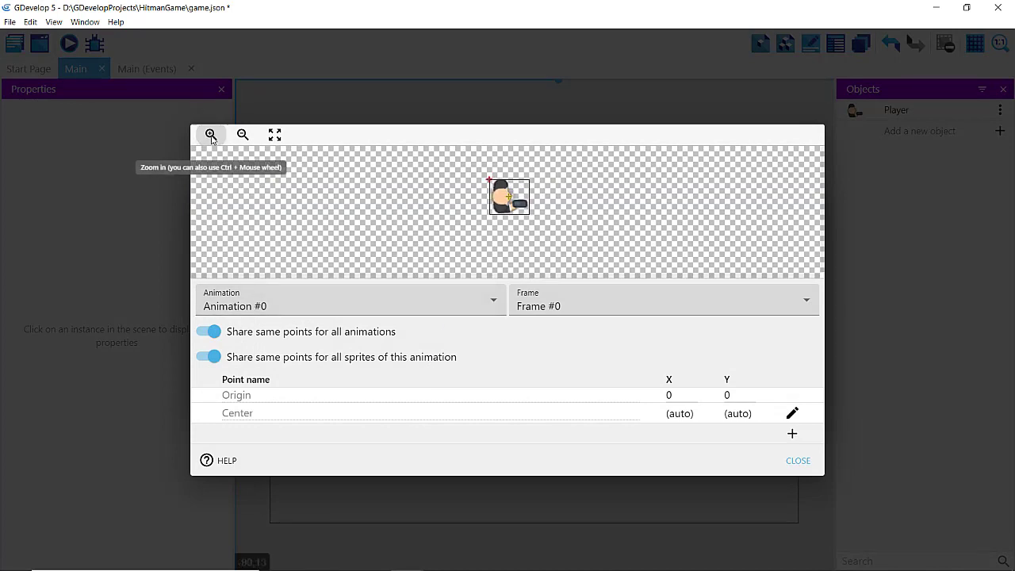
left_click(211, 136)
left_click(211, 135)
left_click(211, 137)
left_click(213, 137)
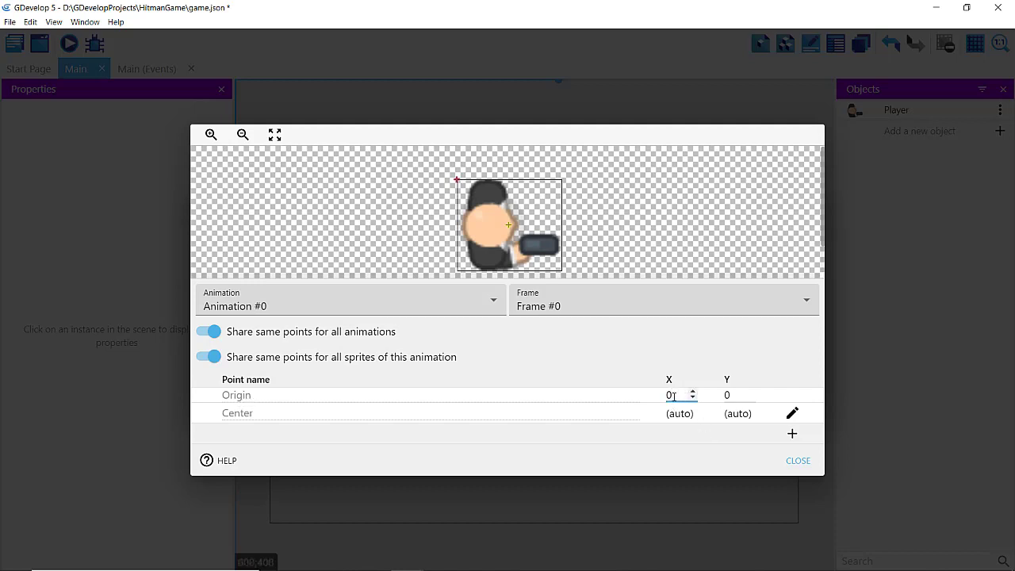
Adjust the Origin point to X 15, Y 22 and close the points editor
left_click_drag(692, 394, 751, 393)
left_click(730, 394)
left_click(751, 392)
left_click(752, 403)
type("21")
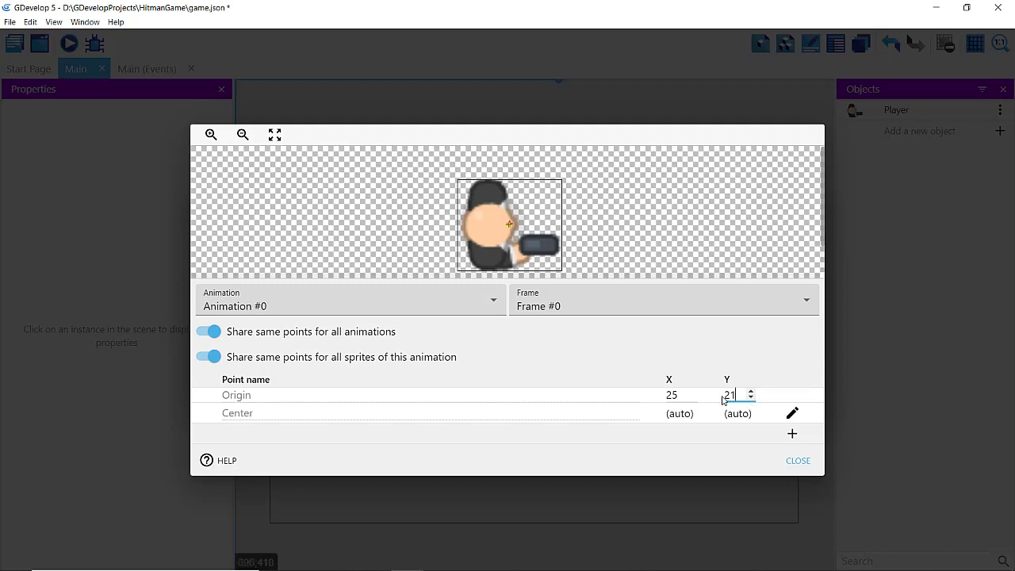
left_click(751, 392)
left_click(686, 396)
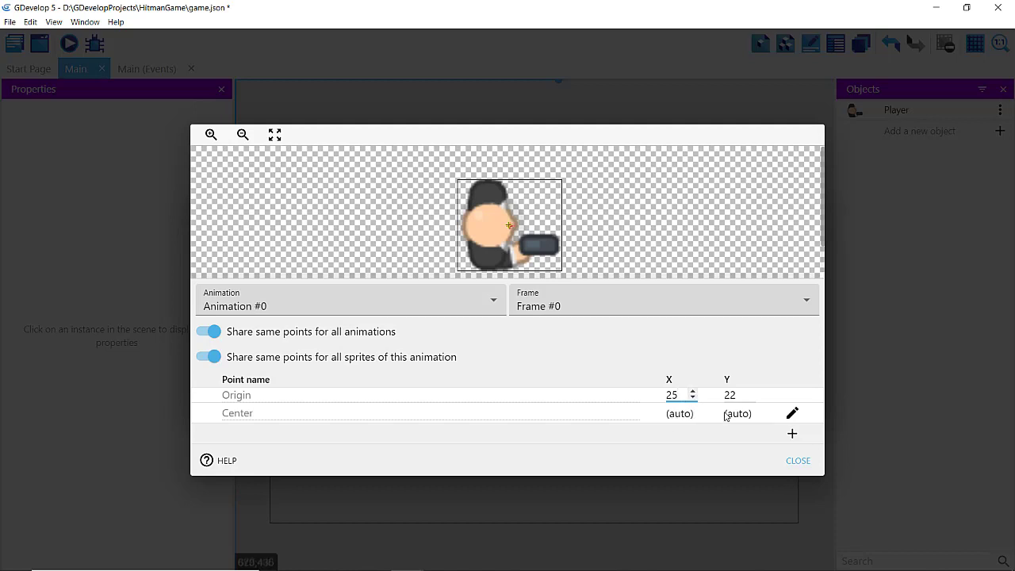
left_click(694, 398)
left_click(694, 398)
left_click(694, 398)
left_click(694, 398)
left_click(694, 398)
left_click(798, 462)
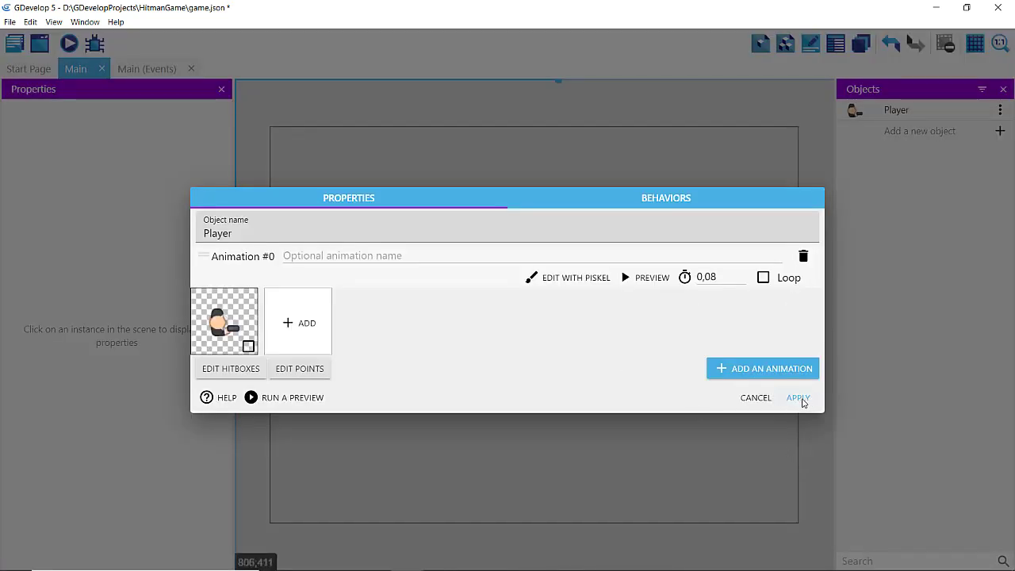
Apply the Player's new origin, zero its X and Y, then drag it to X 381, Y 302
left_click(799, 399)
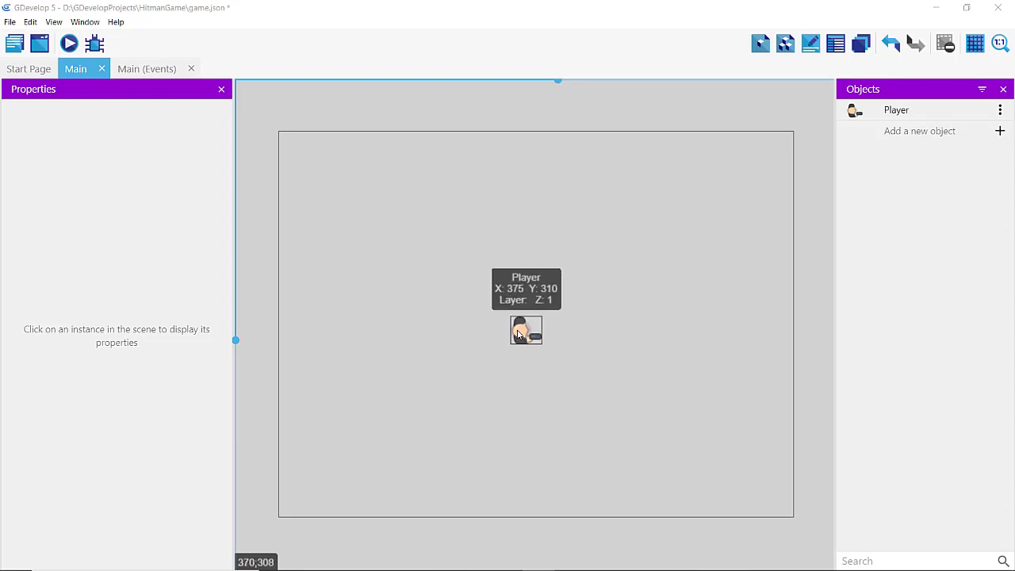
left_click(517, 334)
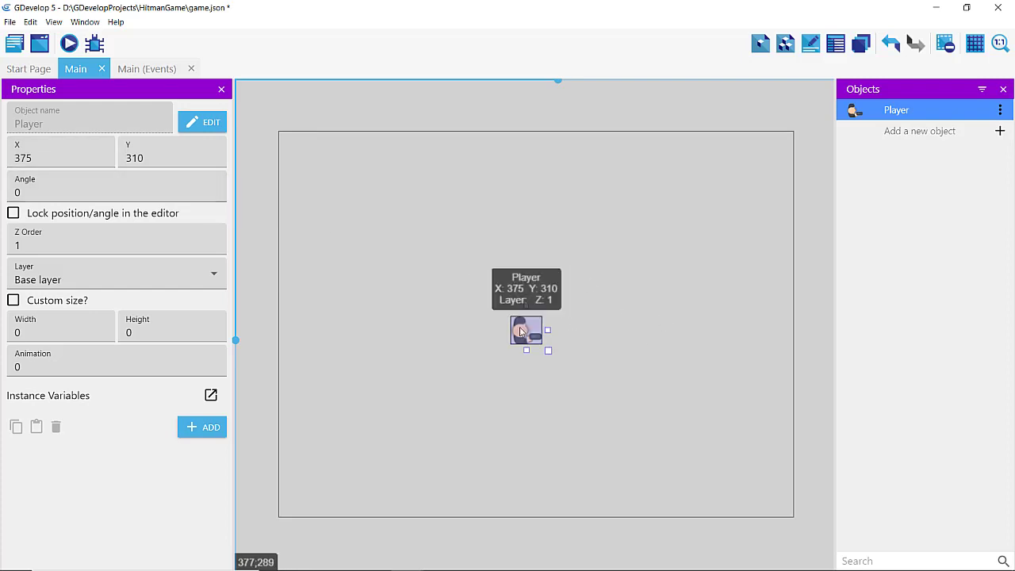
left_click_drag(52, 155, 10, 154)
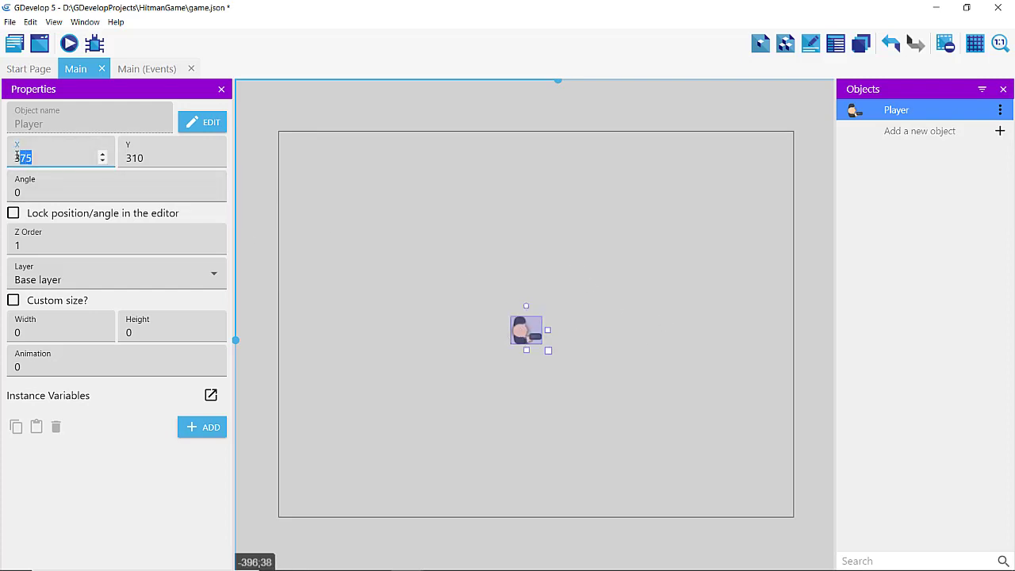
type("0")
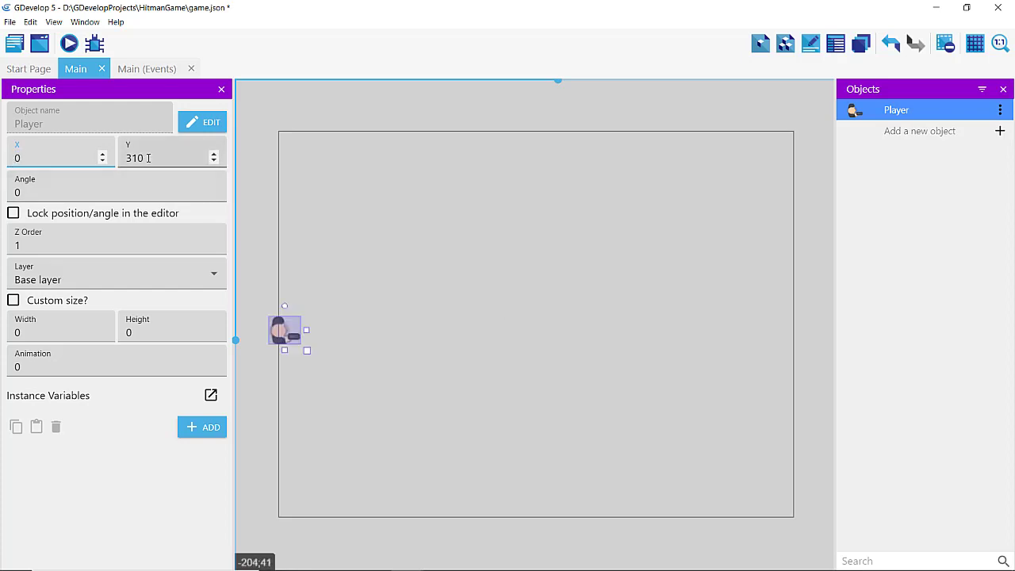
left_click_drag(147, 158, 123, 158)
type("0")
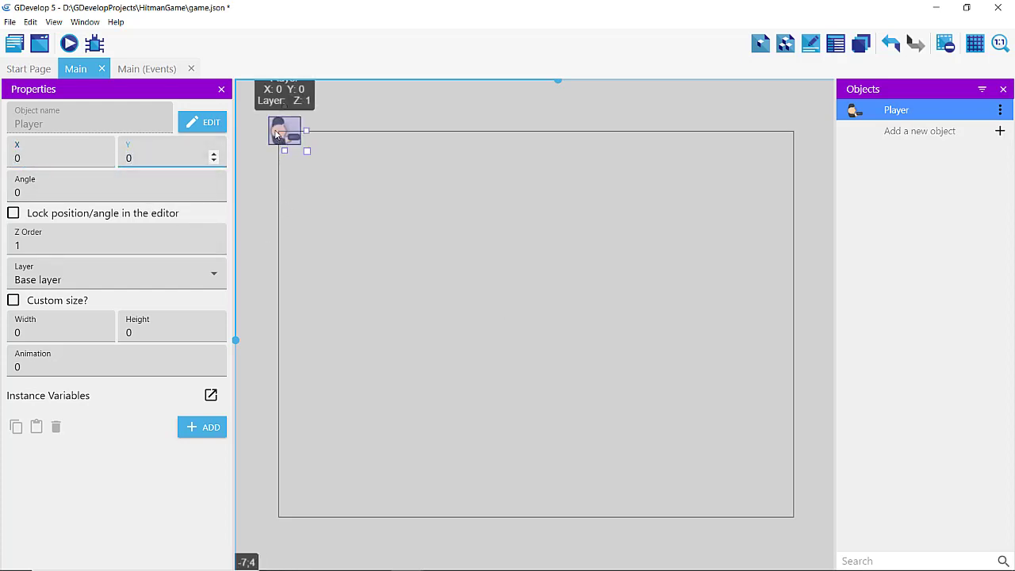
left_click_drag(277, 139, 425, 220)
left_click_drag(469, 254, 529, 336)
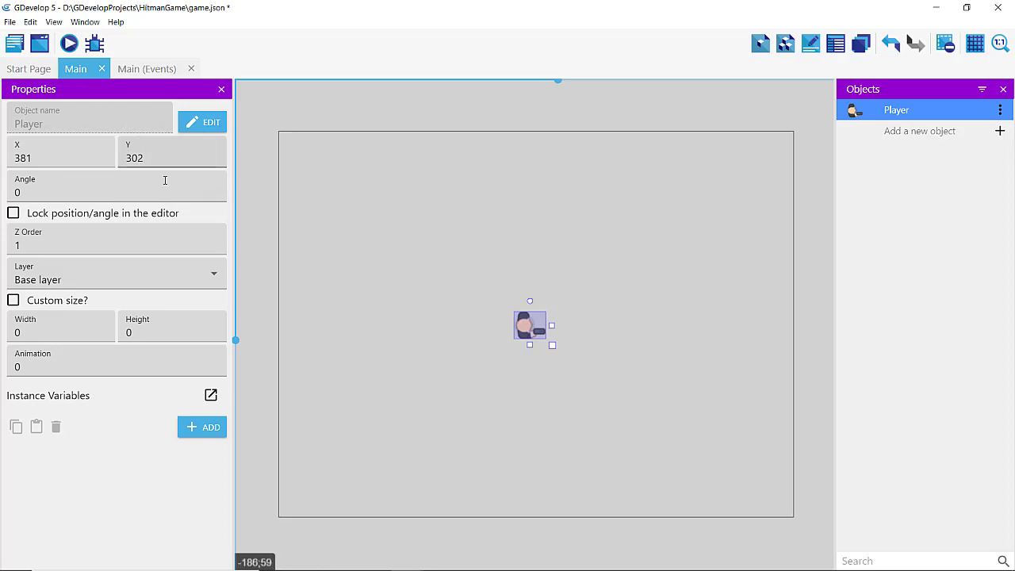
left_click(72, 184)
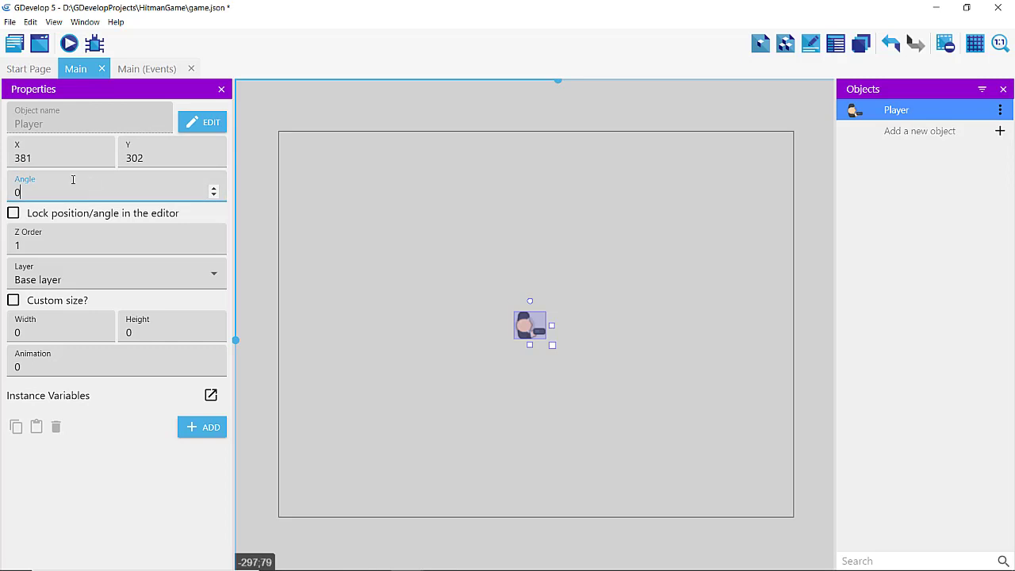
left_click(215, 189)
left_click(214, 189)
left_click(214, 189)
left_click_drag(214, 191, 213, 192)
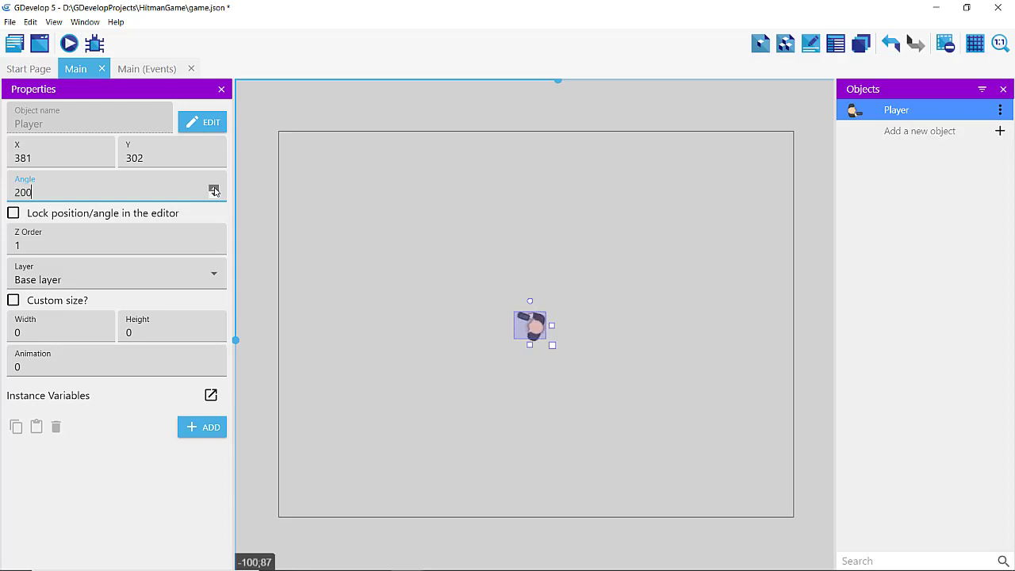
left_click_drag(214, 191, 310, 239)
left_click_drag(168, 191, 3, 193)
type("0")
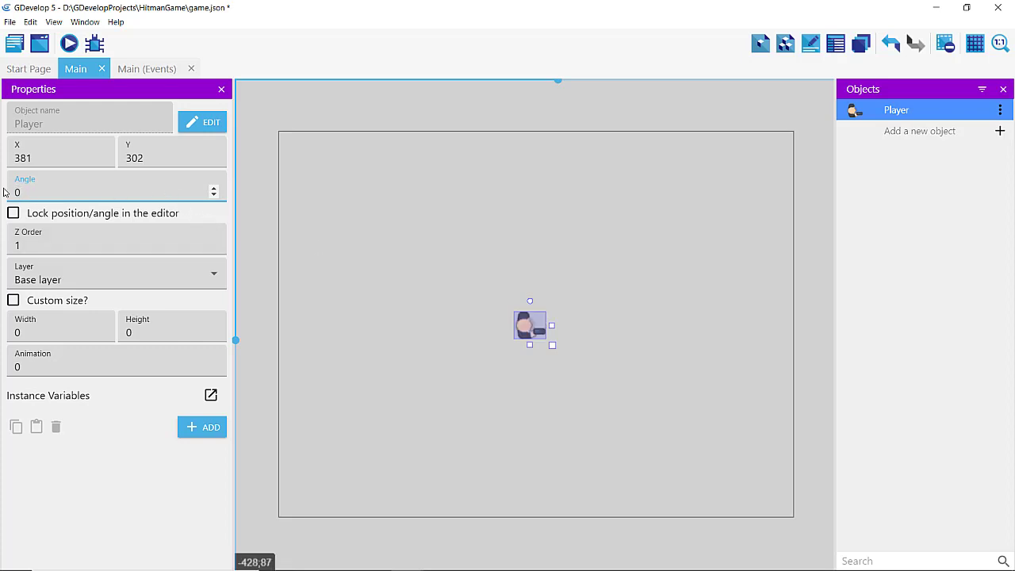
left_click(433, 238)
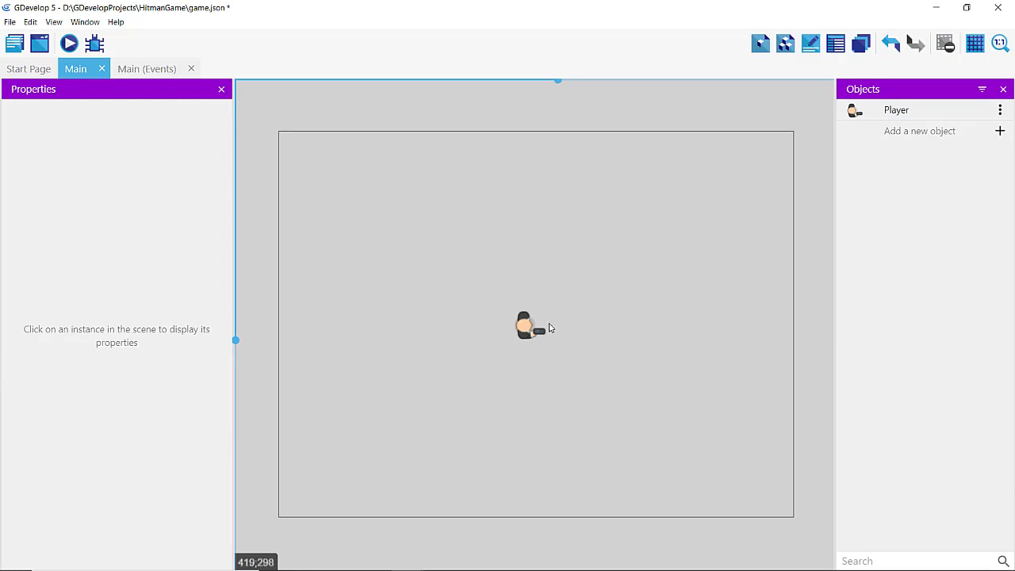
left_click(69, 45)
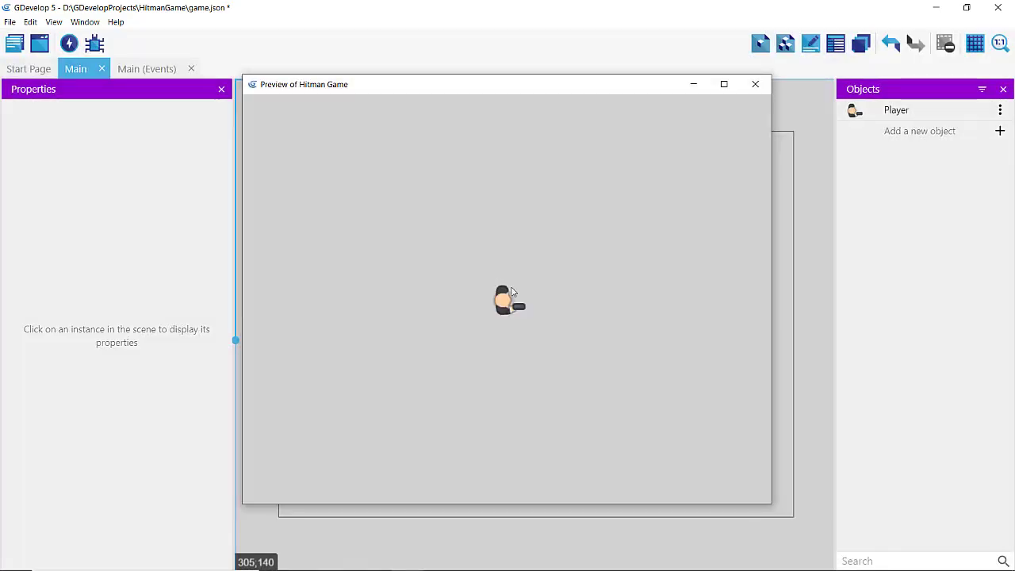
key("Right")
key("Up")
key("Down")
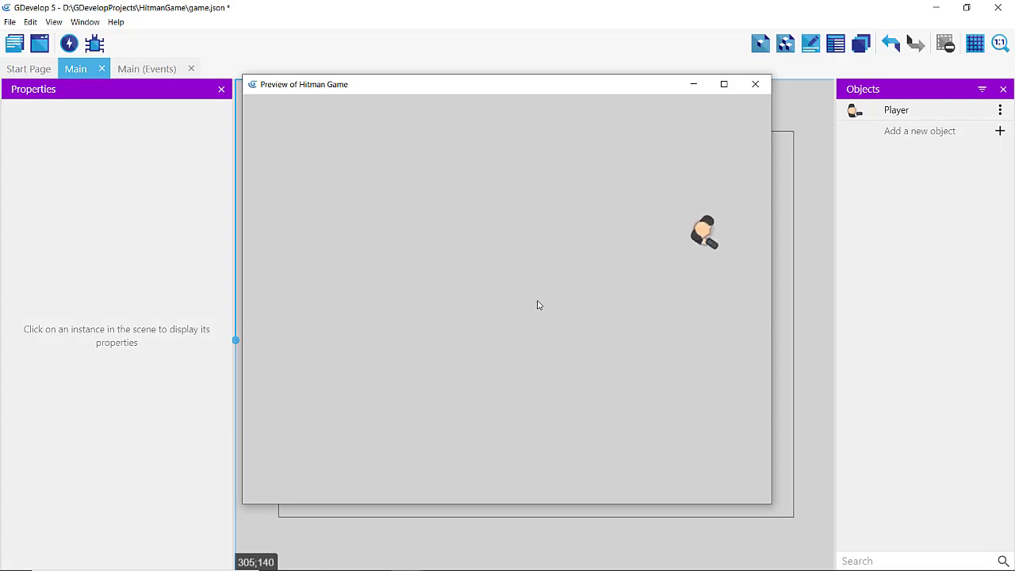
key("Down")
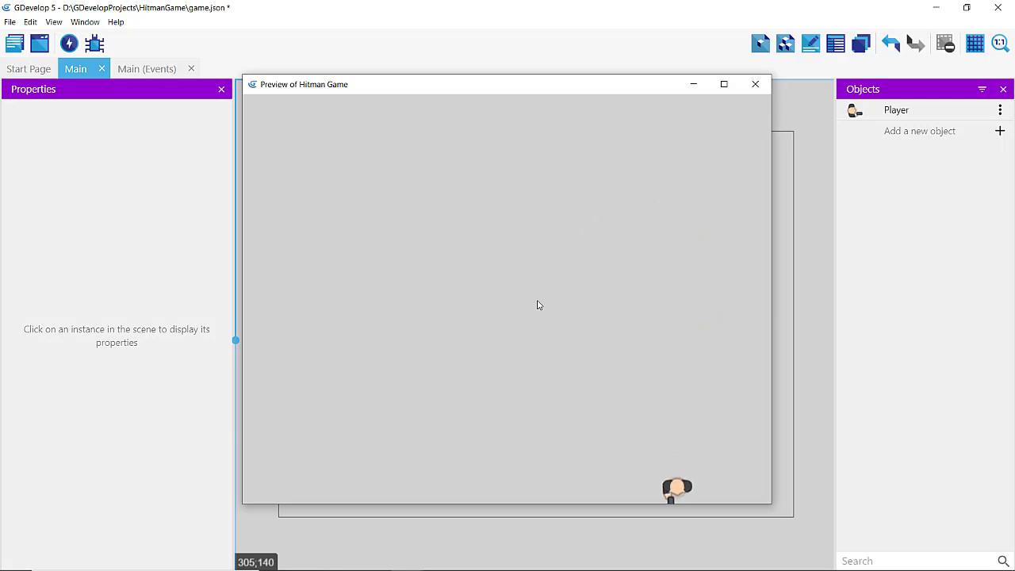
key("Up")
key("Left")
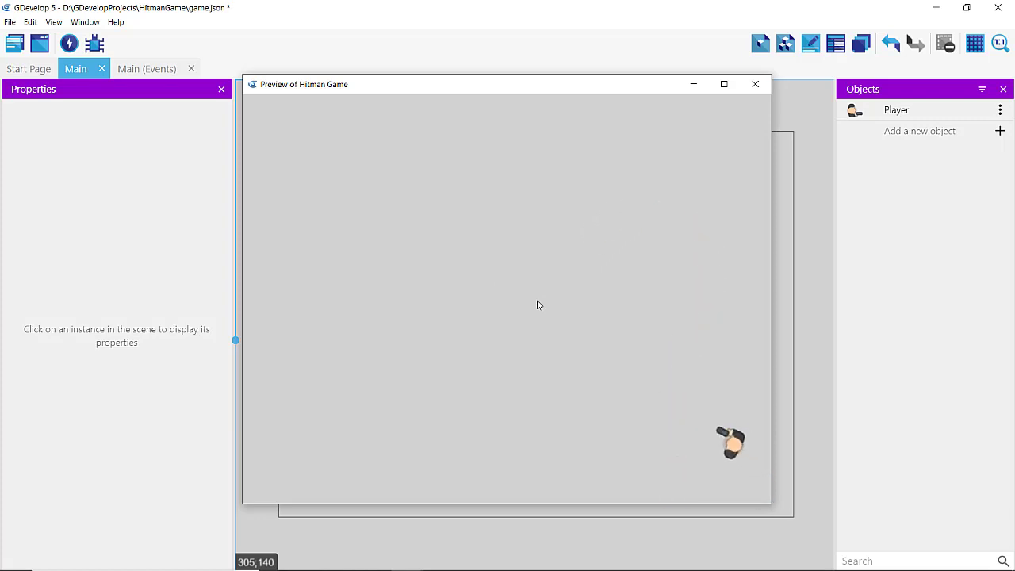
key("Right")
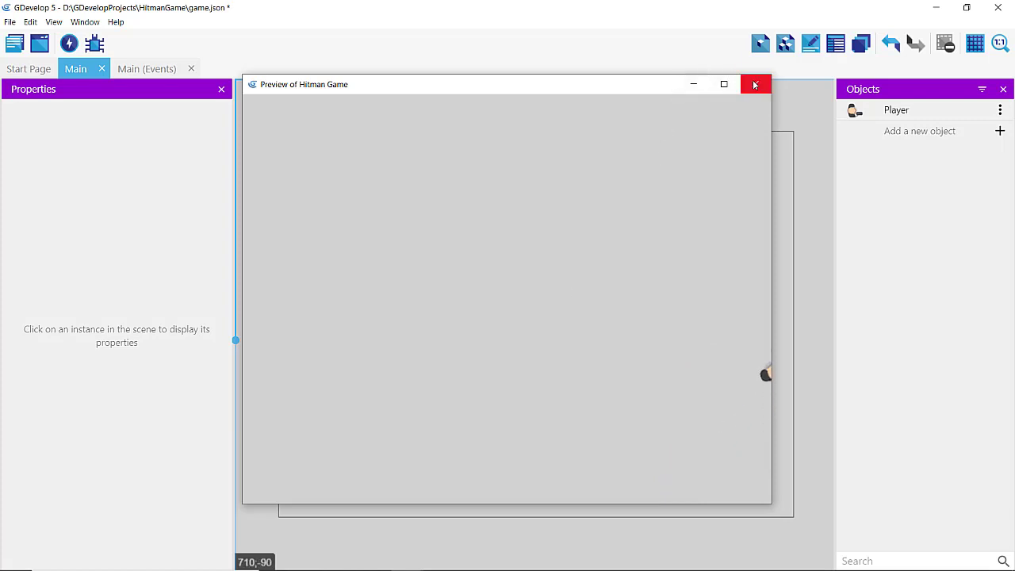
left_click(756, 84)
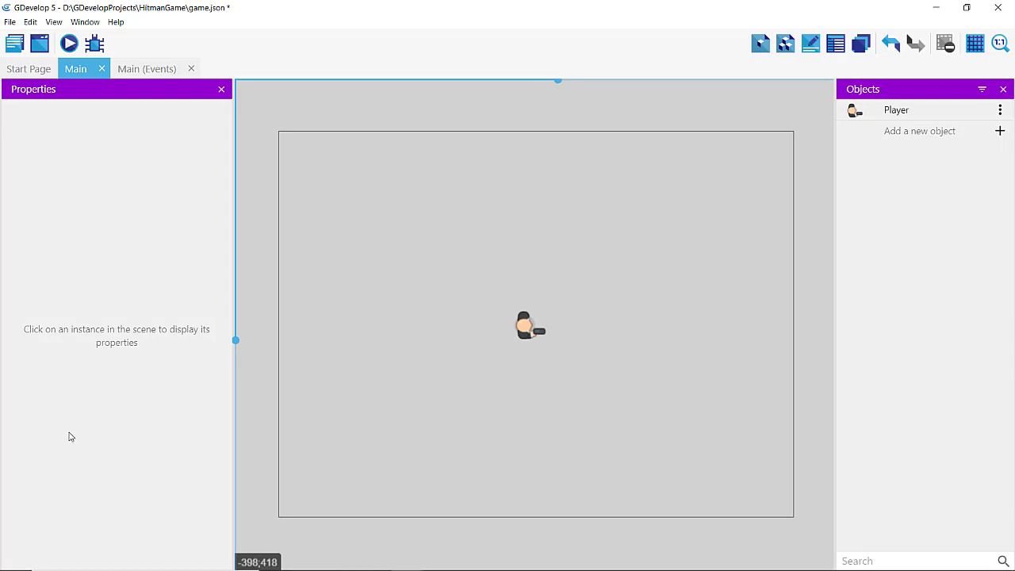
Switch to the Main (Events) sheet and add a single blank event
left_click(144, 76)
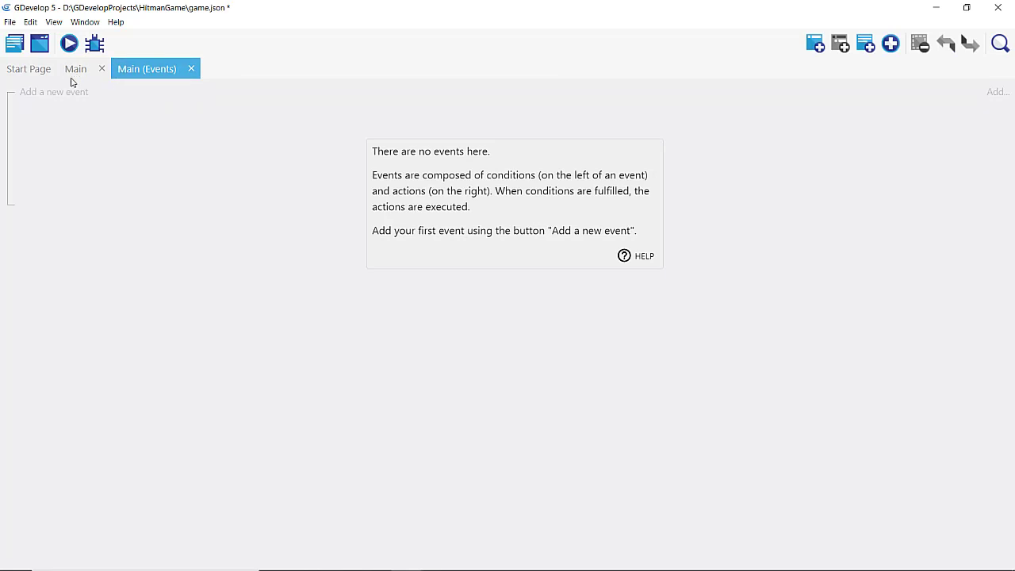
left_click(78, 74)
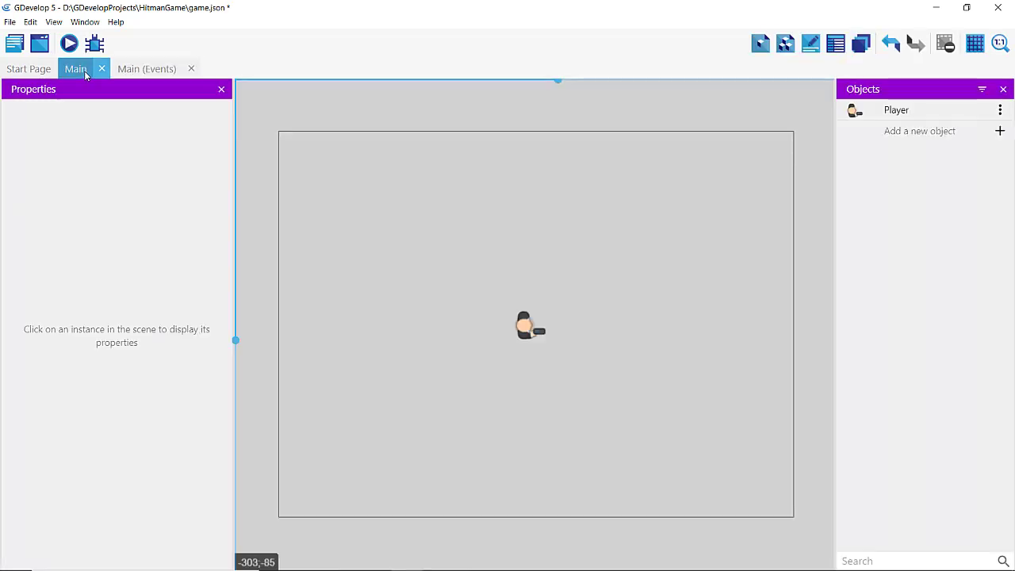
left_click(139, 69)
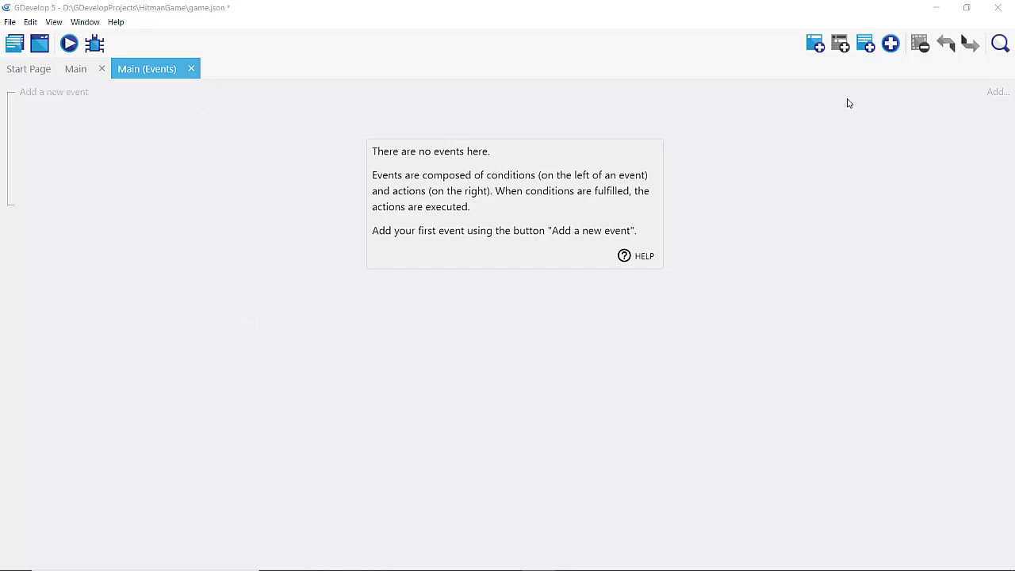
left_click(818, 48)
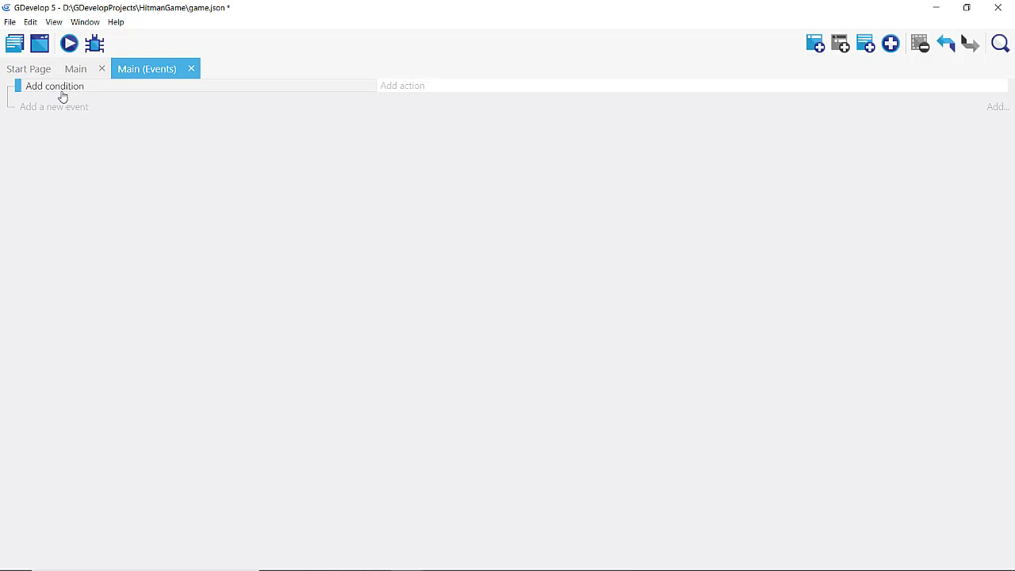
Give the blank event a 'Center the camera on an object' action targeting Player
left_click(410, 91)
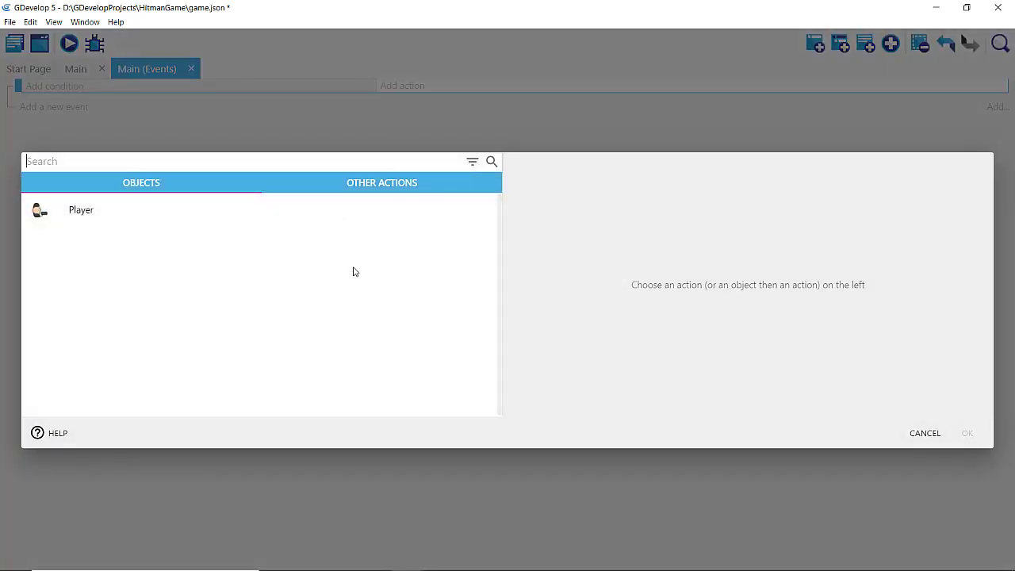
left_click(388, 187)
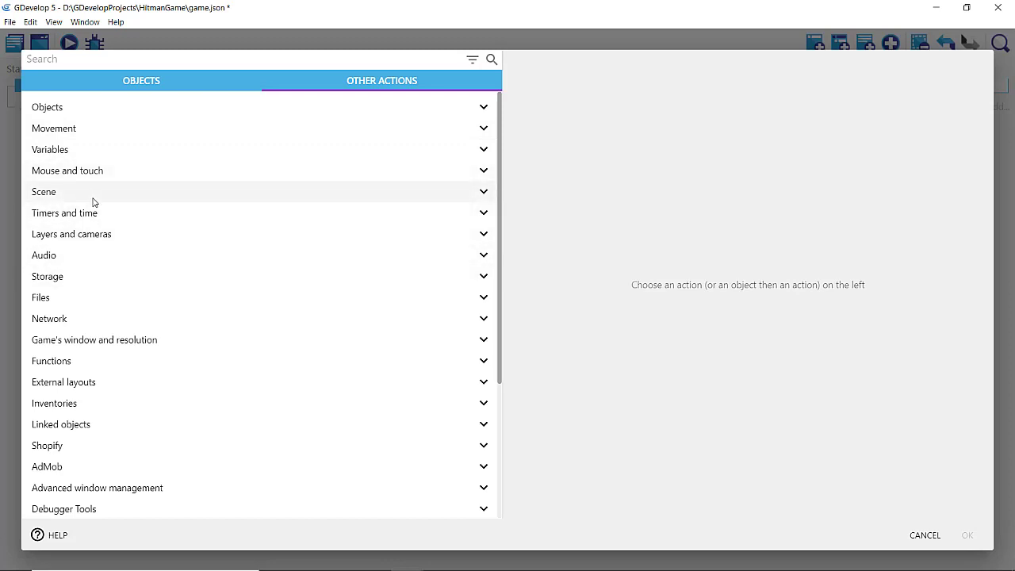
scroll(256, 199, "down", 3)
scroll(339, 186, "up", 2)
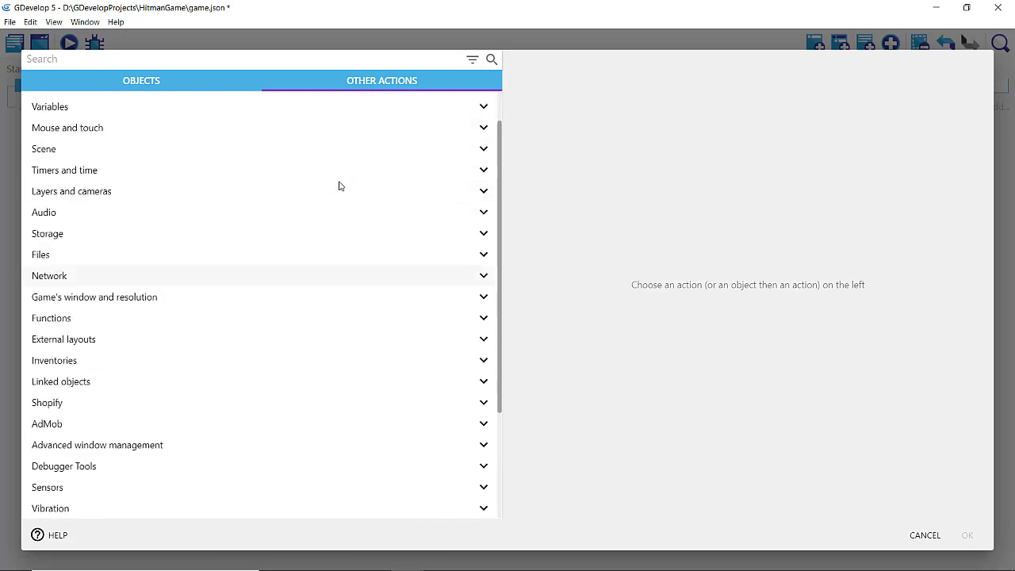
scroll(338, 186, "up", 1)
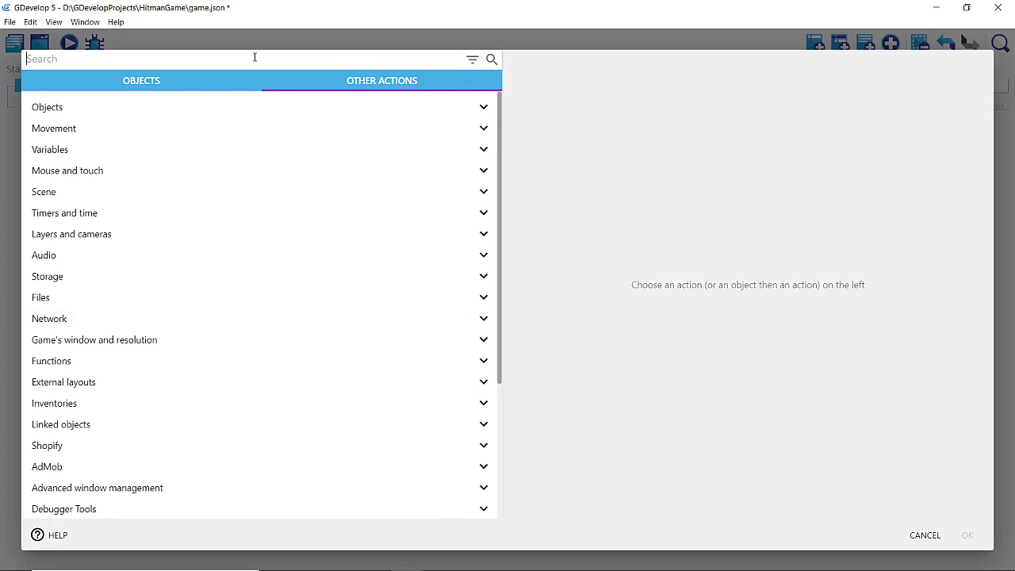
type("came")
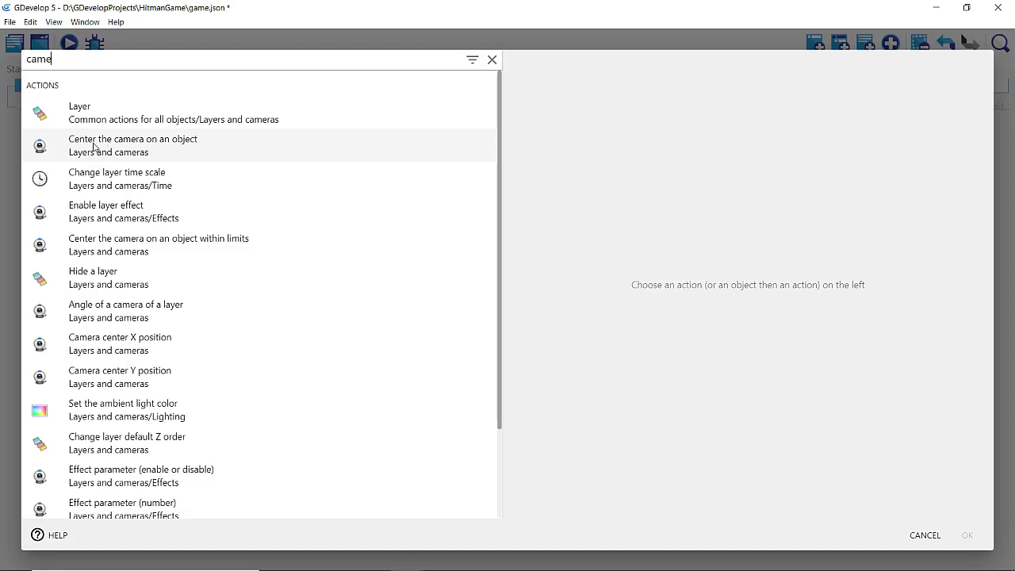
left_click(94, 145)
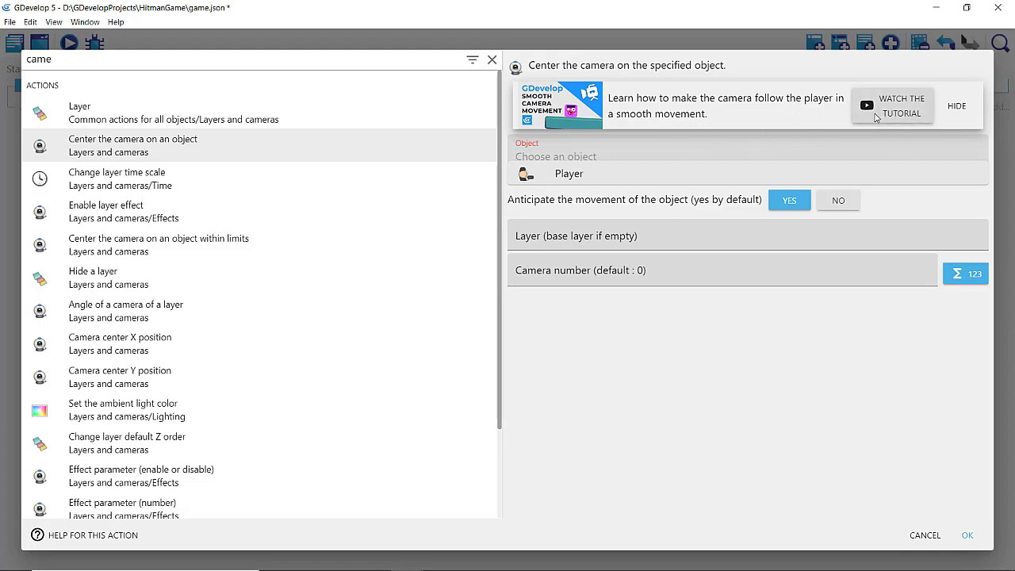
left_click(956, 106)
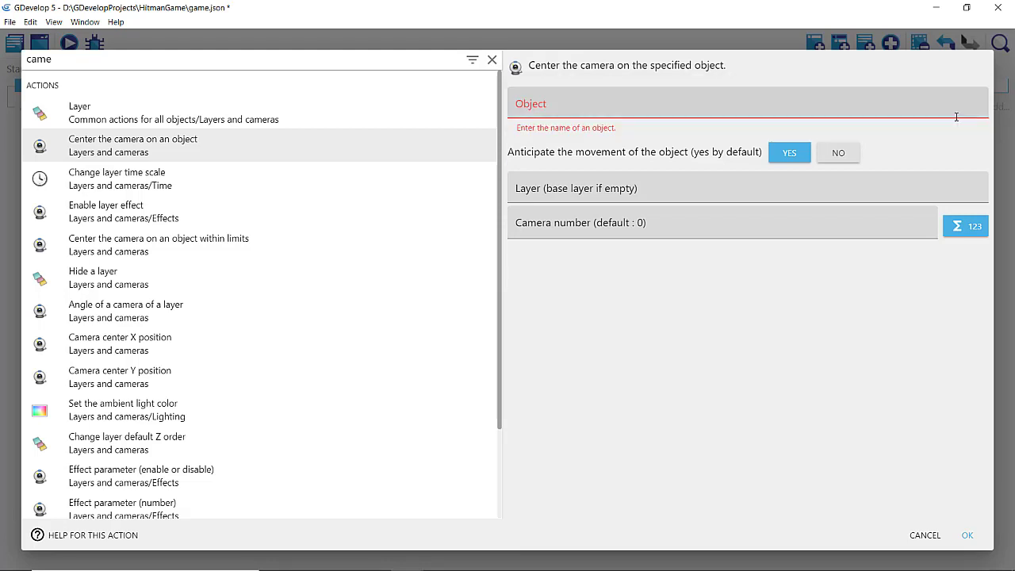
left_click(585, 106)
left_click(571, 137)
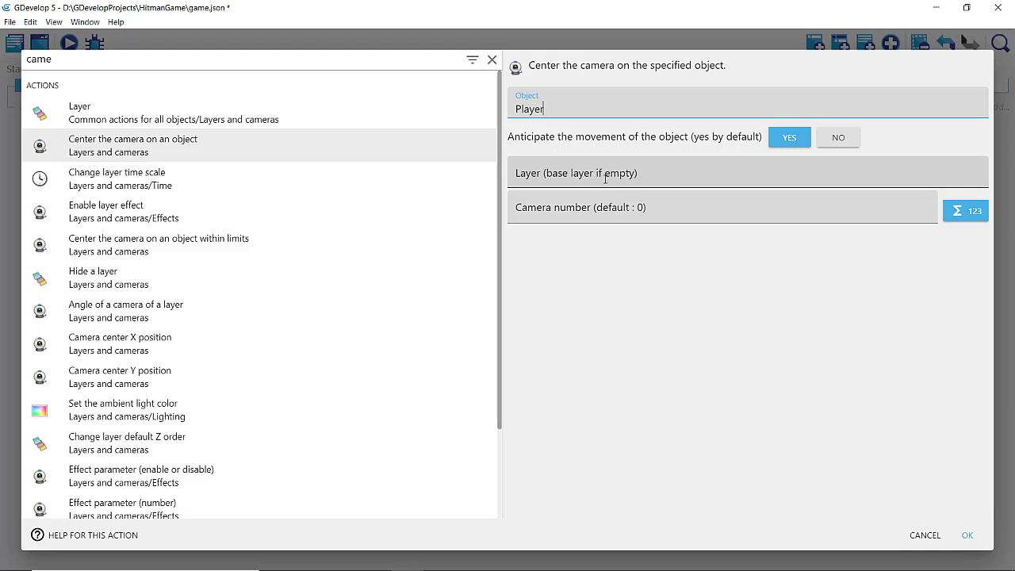
left_click(967, 537)
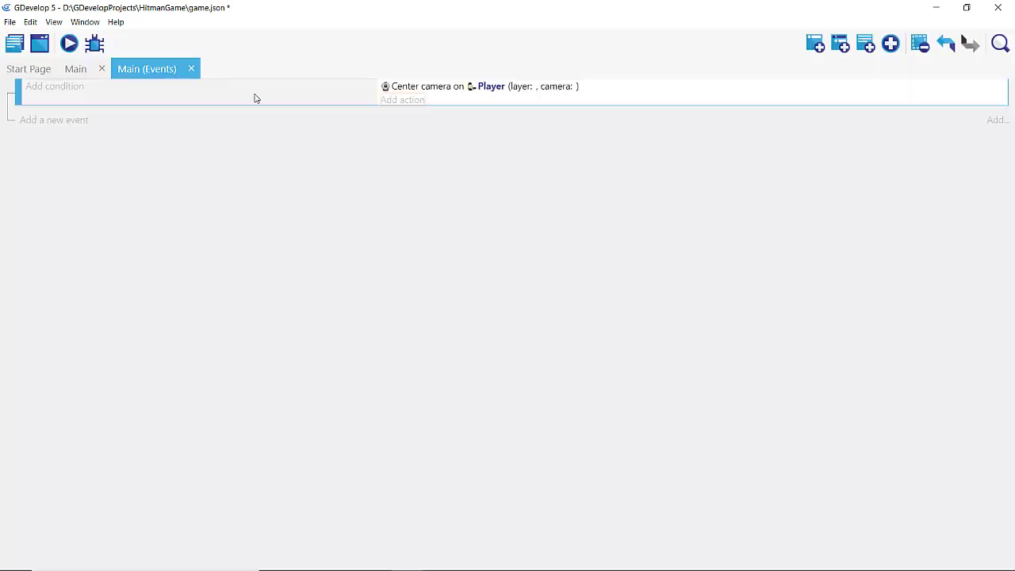
Preview the Hitman Game, then close the preview window to return to the events
left_click(70, 45)
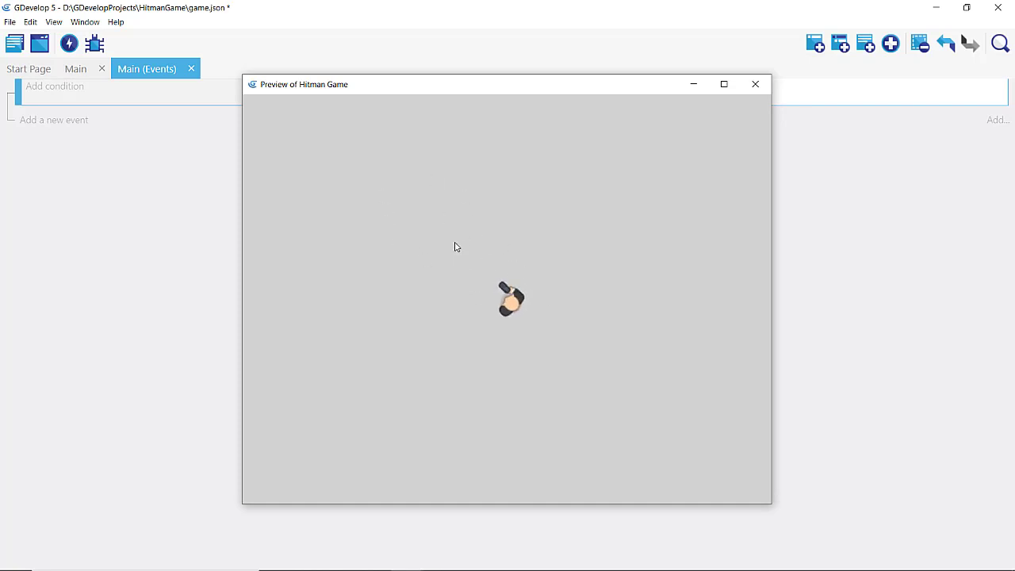
left_click(757, 85)
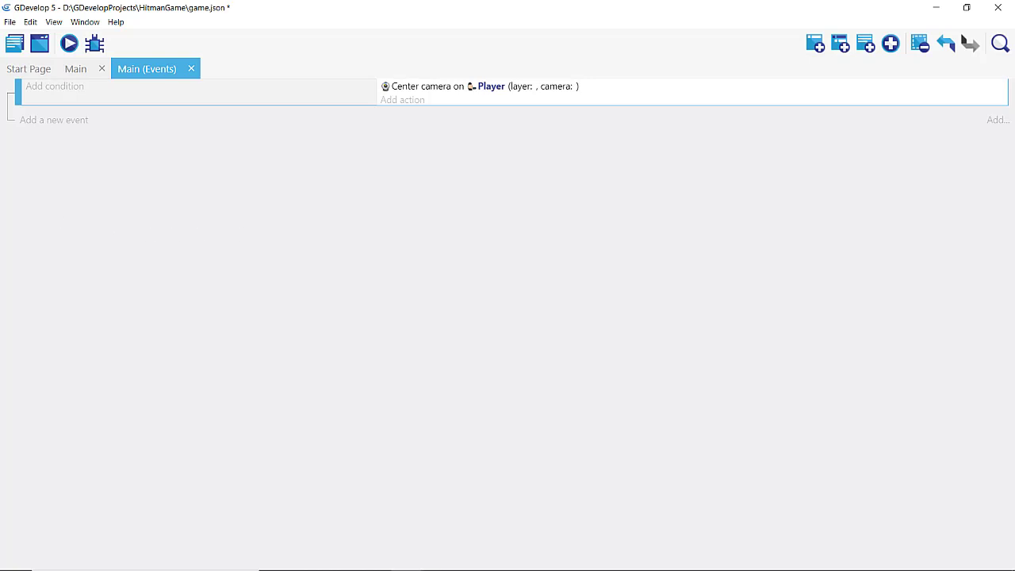
In File Explorer, open the topdown-shooter PNG > Tiles folder
key("alt+Tab")
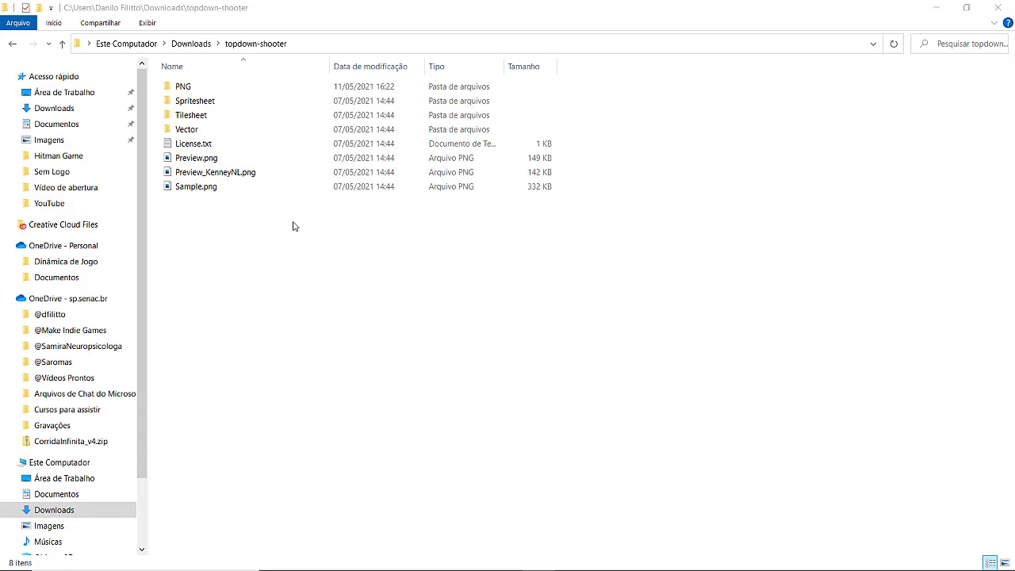
double_click(190, 89)
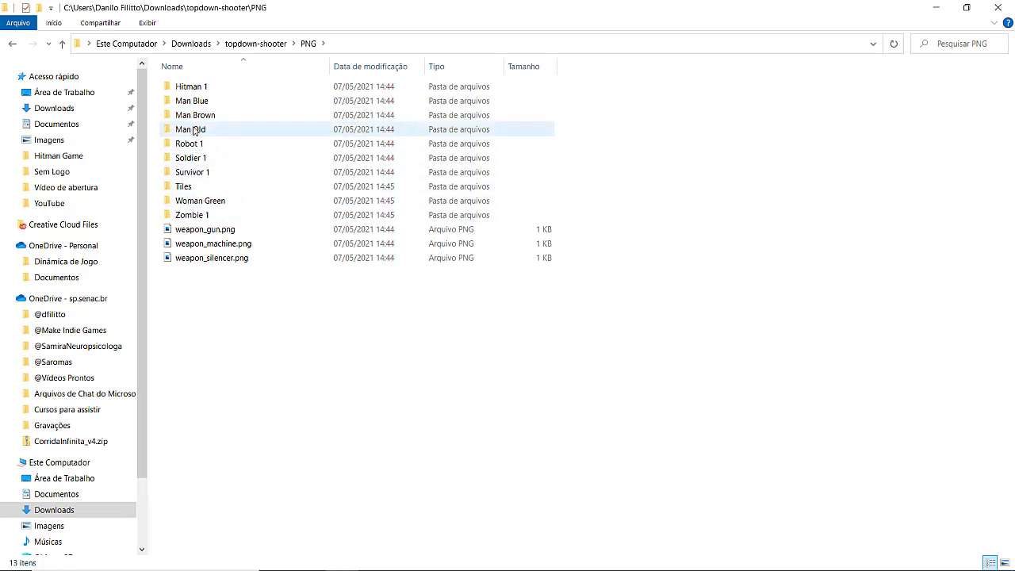
double_click(190, 186)
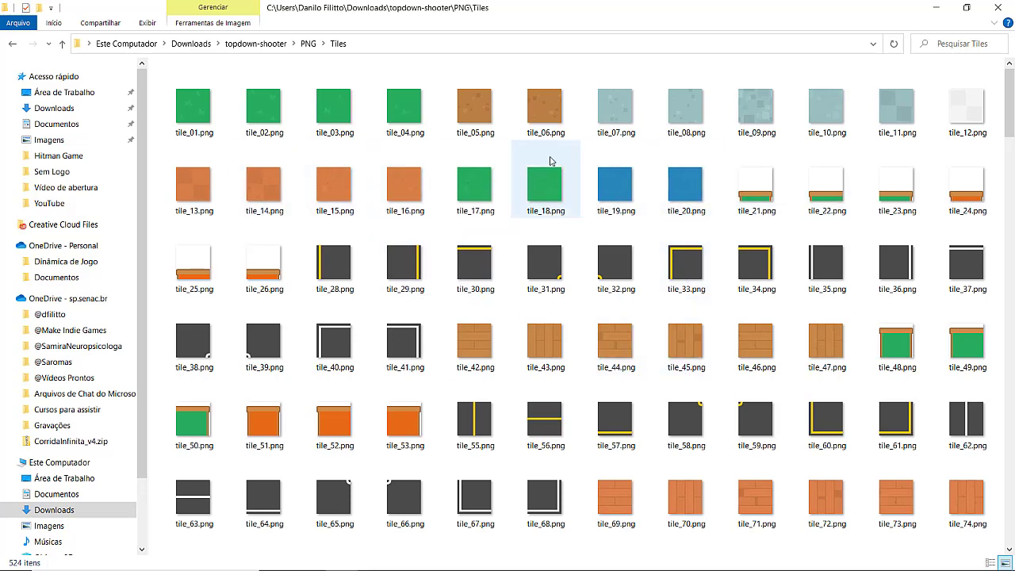
scroll(349, 197, "down", 5)
scroll(349, 198, "down", 2)
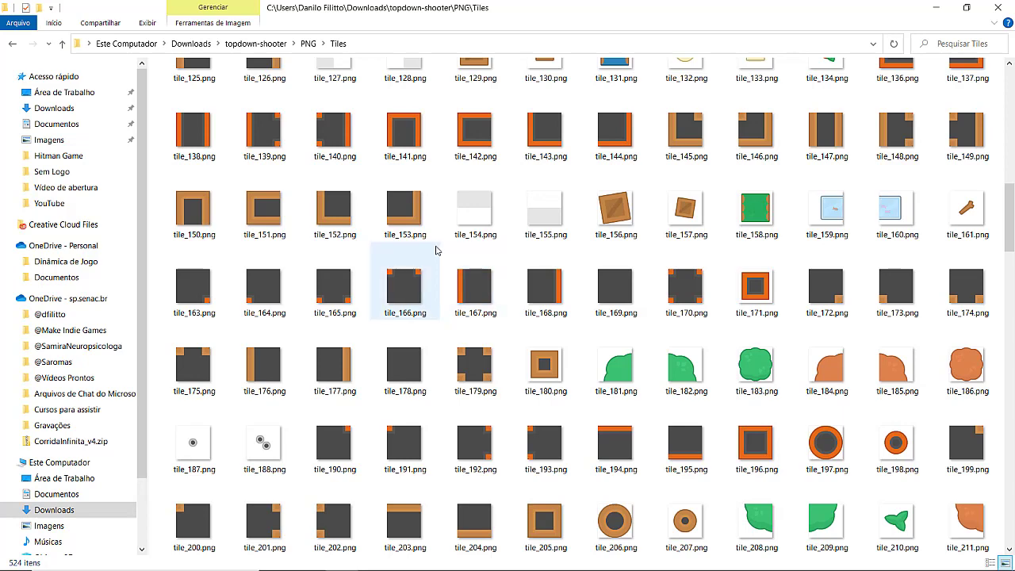
scroll(634, 318, "up", 2)
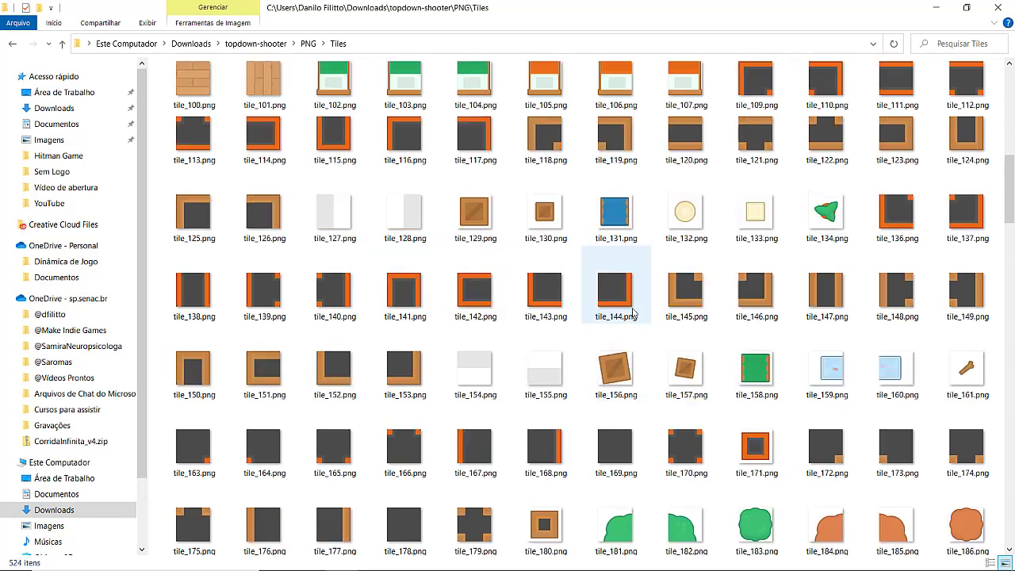
scroll(635, 313, "up", 2)
scroll(633, 312, "up", 2)
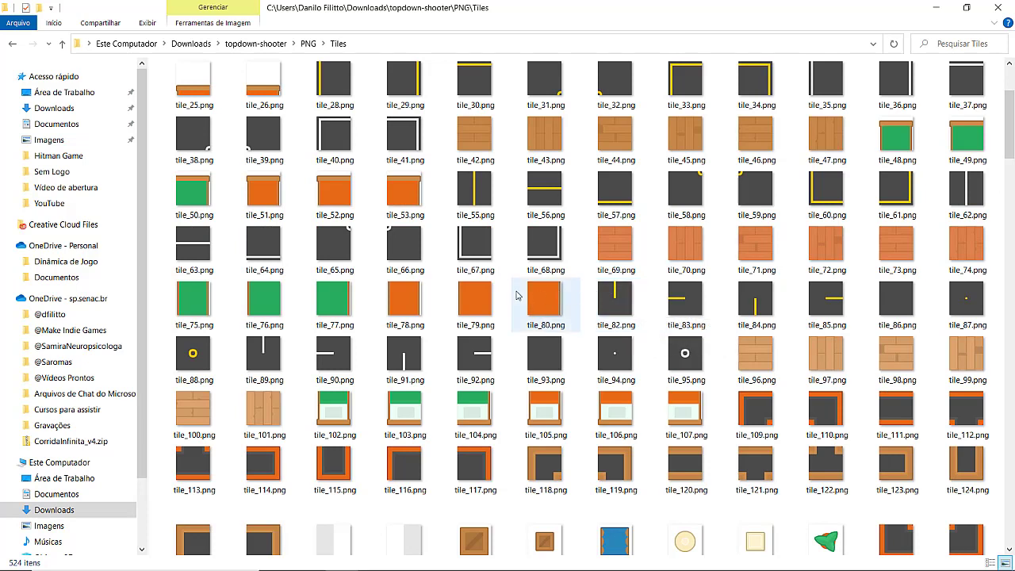
Select tile_69, tile_42, tile_05 and tile_01 together
left_click(624, 246)
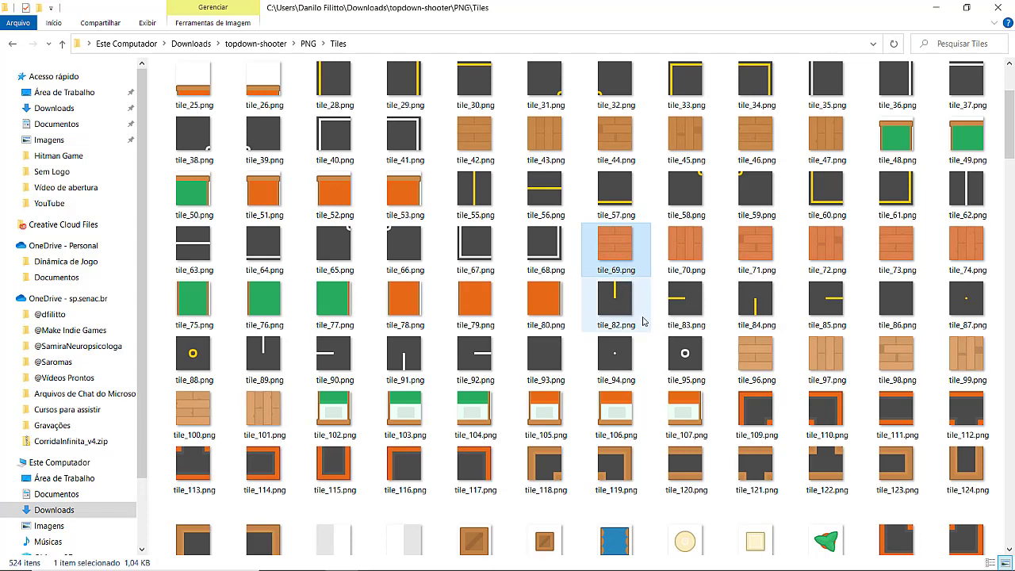
mouse_move(637, 306)
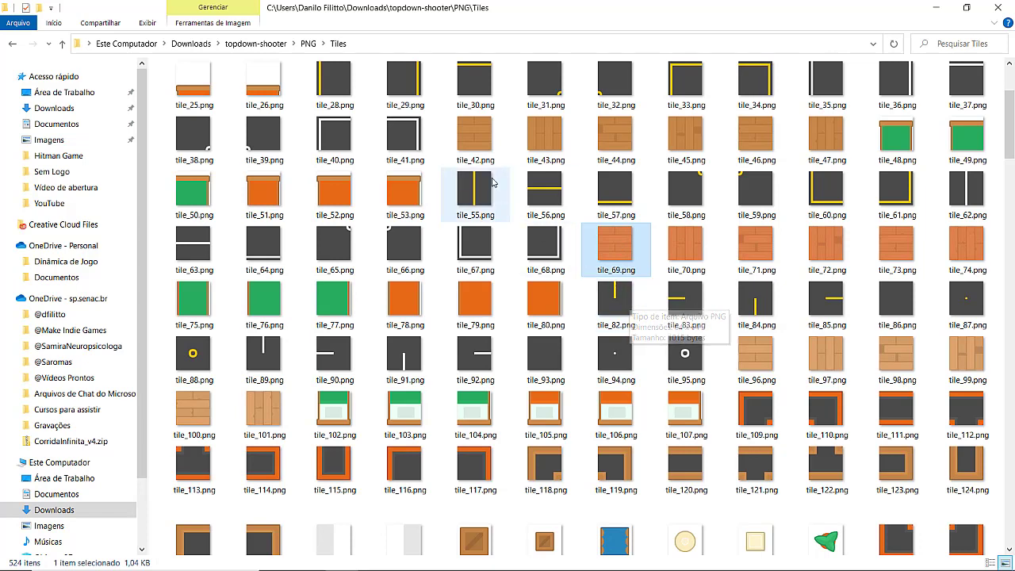
left_click(498, 141, "ctrl")
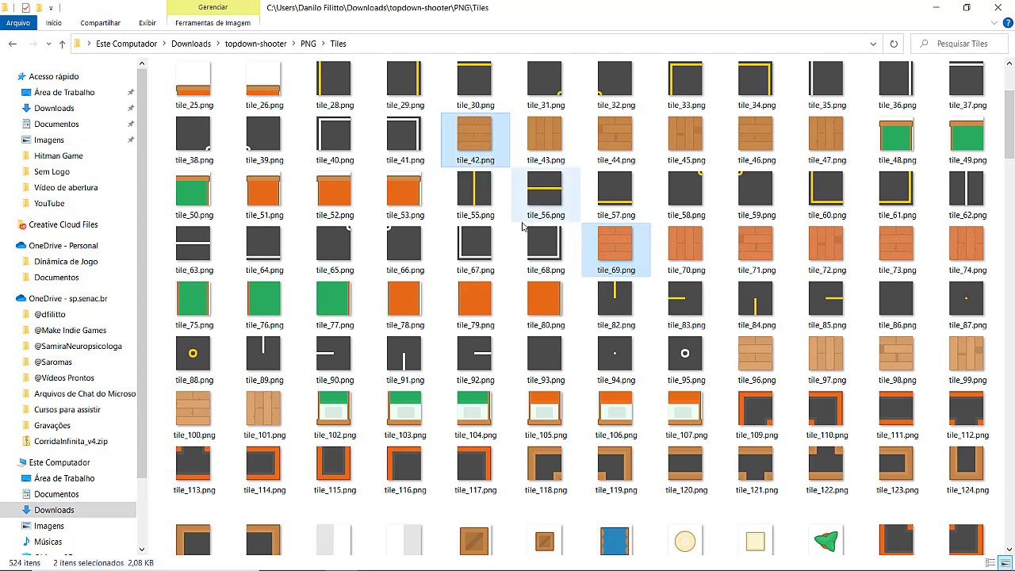
scroll(512, 250, "up", 2)
mouse_move(523, 260)
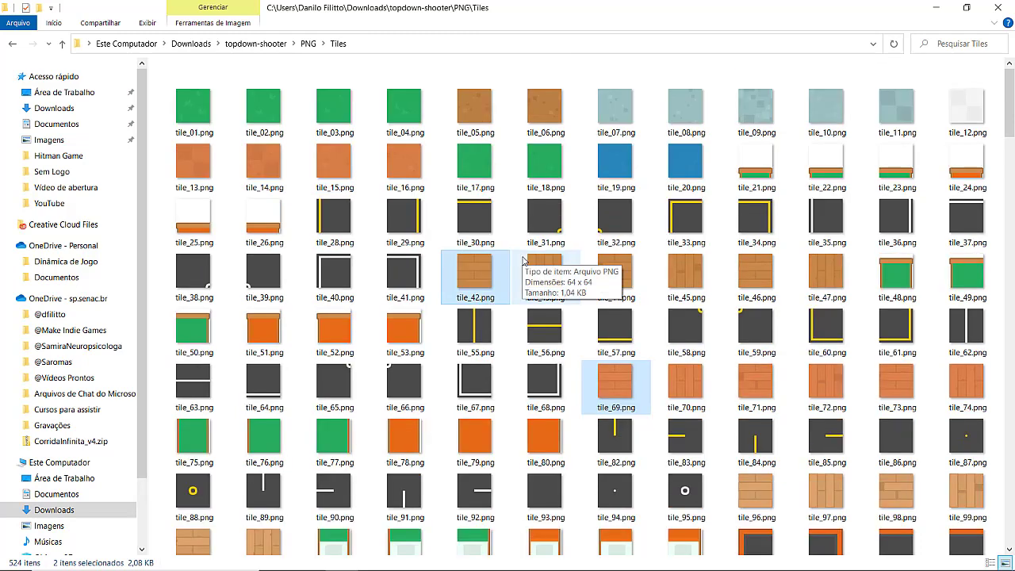
left_click(472, 103, "ctrl")
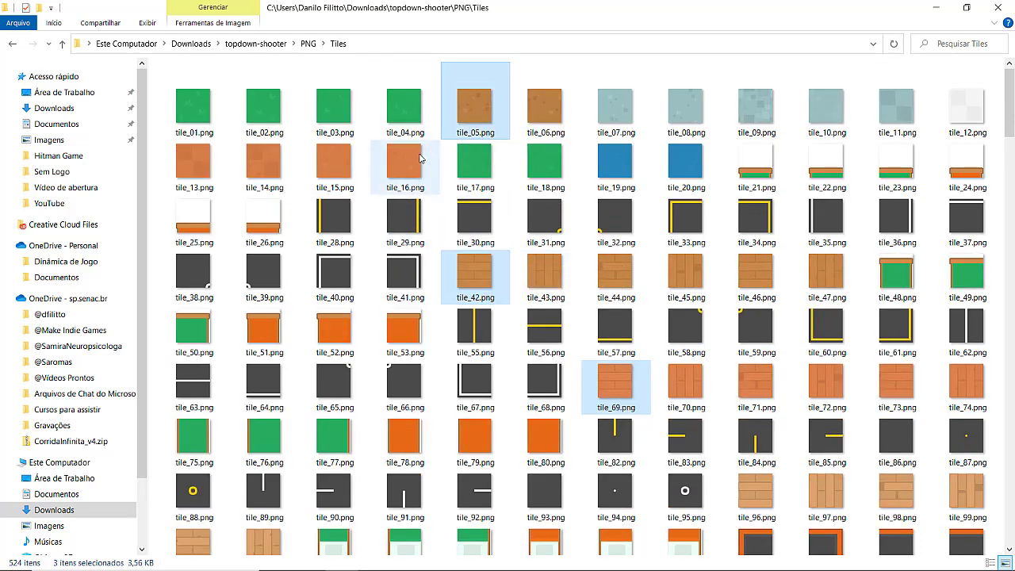
left_click(193, 116, "ctrl")
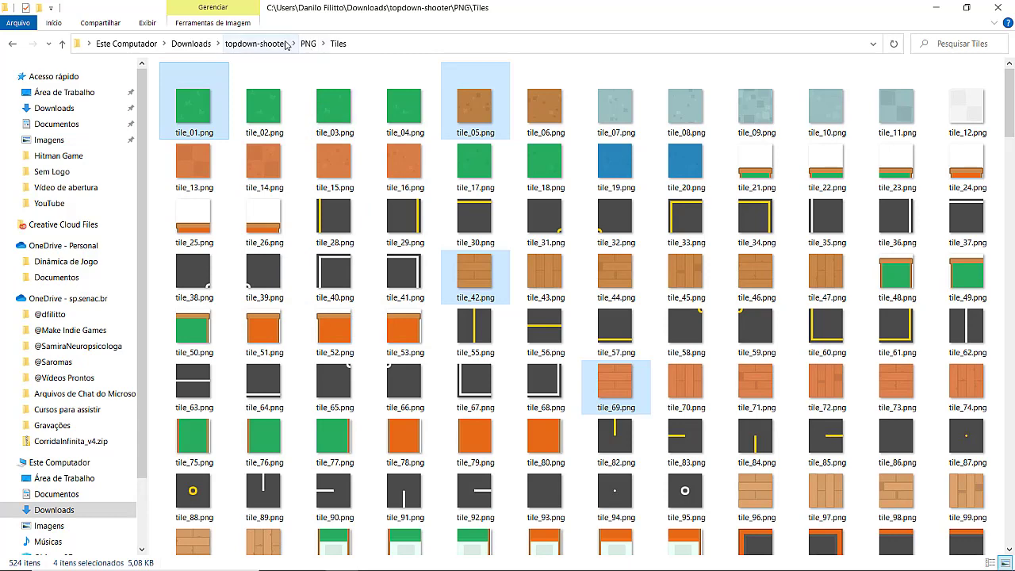
Navigate to D:\GDevelopProjects and open the HitmanGame project folder
scroll(143, 454, "down", 1)
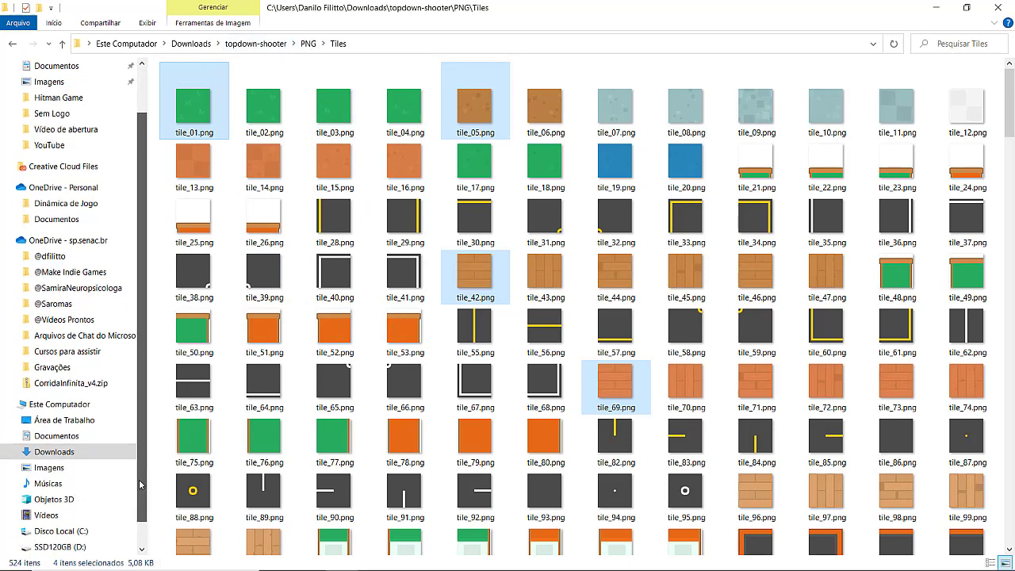
left_click(46, 547)
left_click(208, 189)
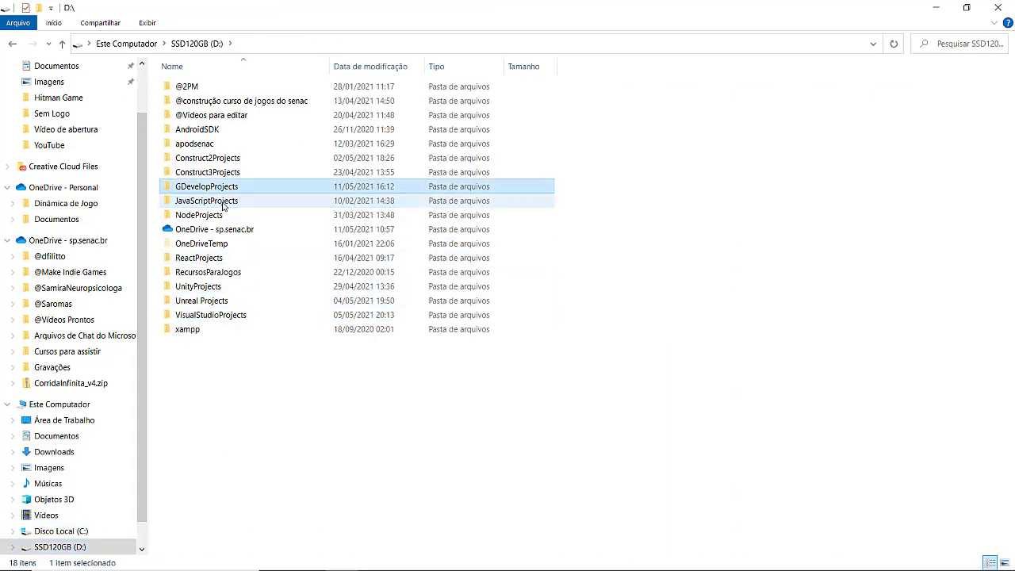
double_click(212, 188)
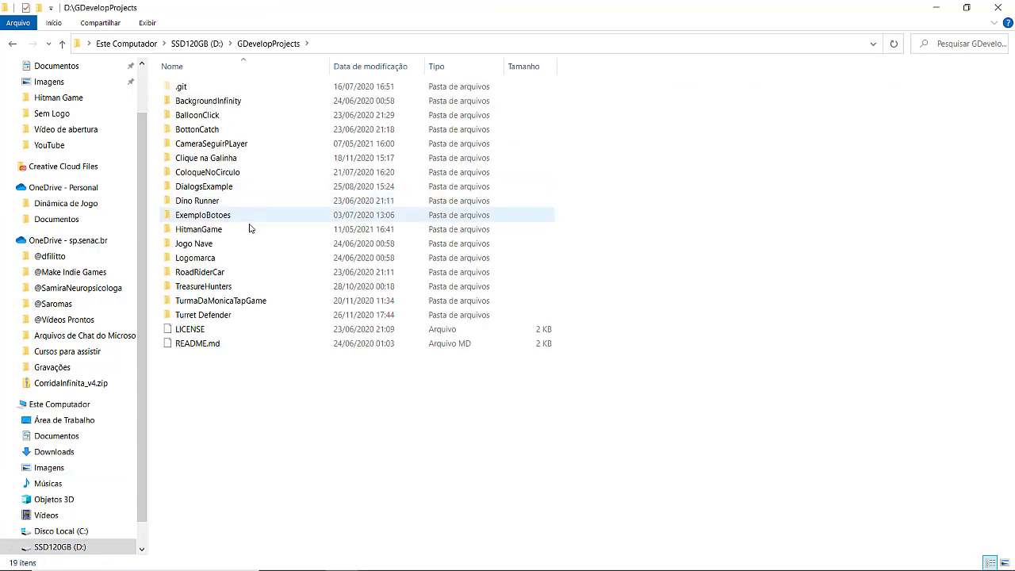
left_click(222, 145)
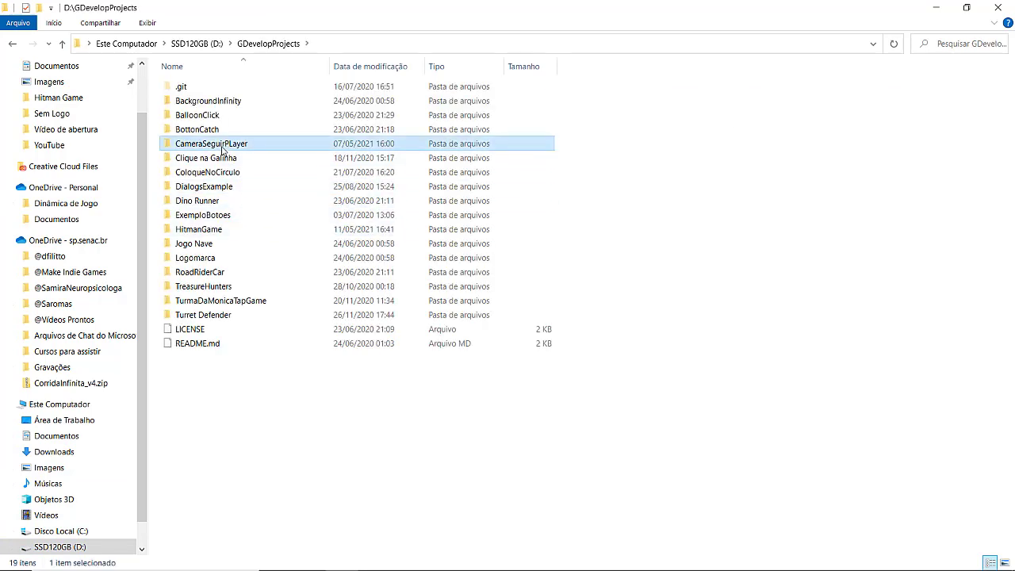
double_click(193, 230)
Paste the four tiles into the Sprites folder and rename tile_01.png to Background1.png
double_click(187, 87)
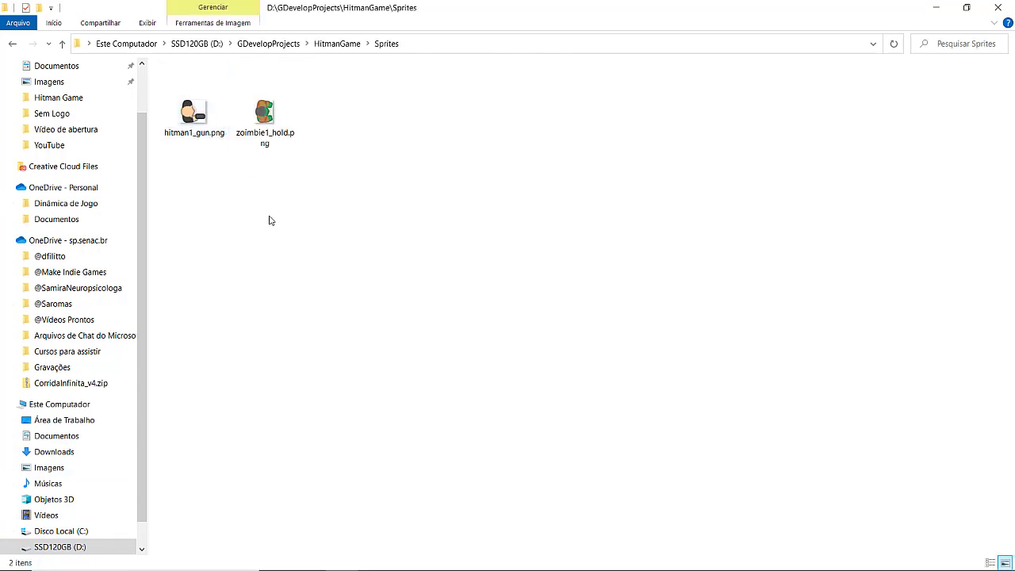
key("ctrl+v")
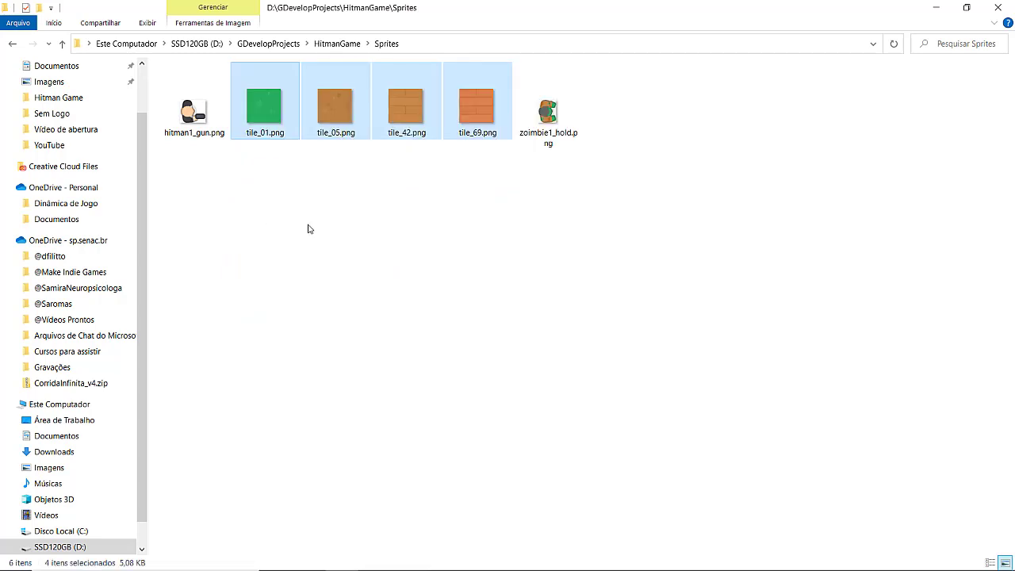
left_click(321, 224)
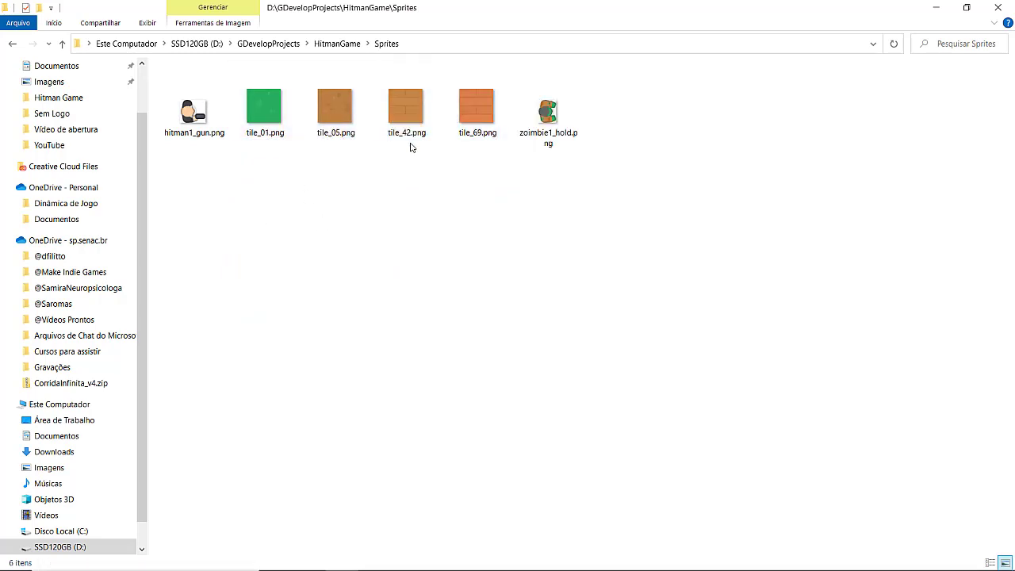
left_click(257, 130)
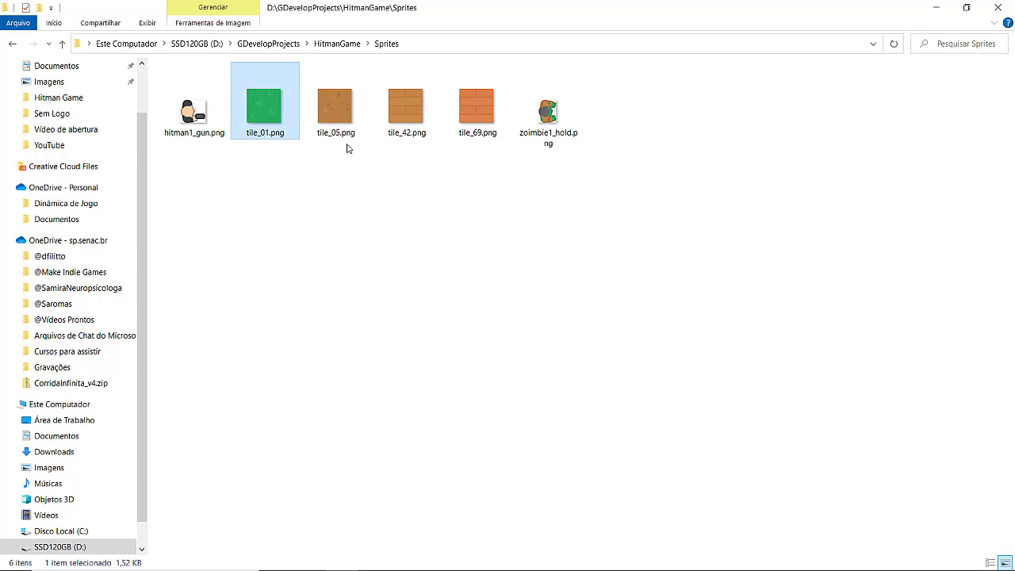
key("F2")
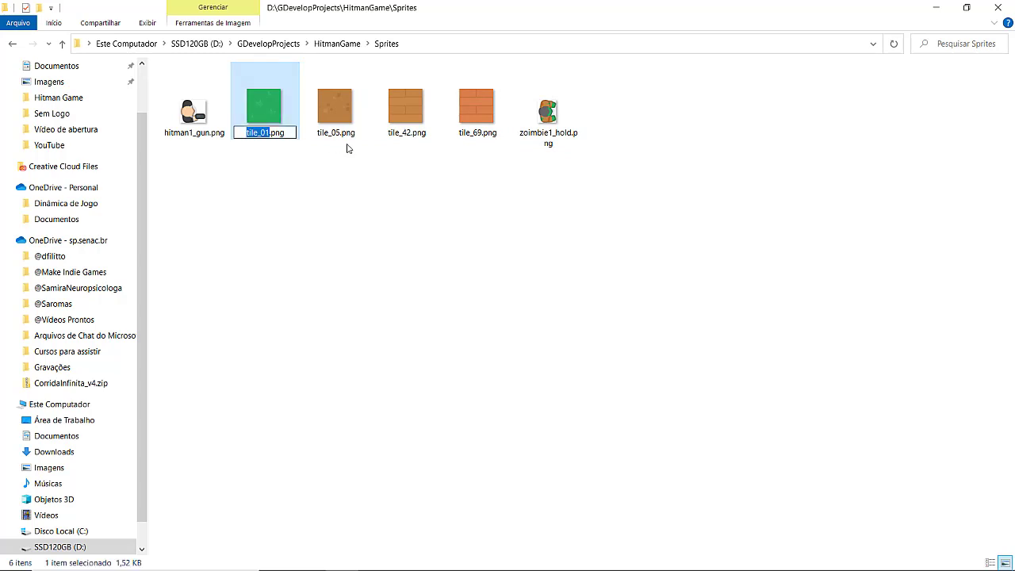
type("Ba")
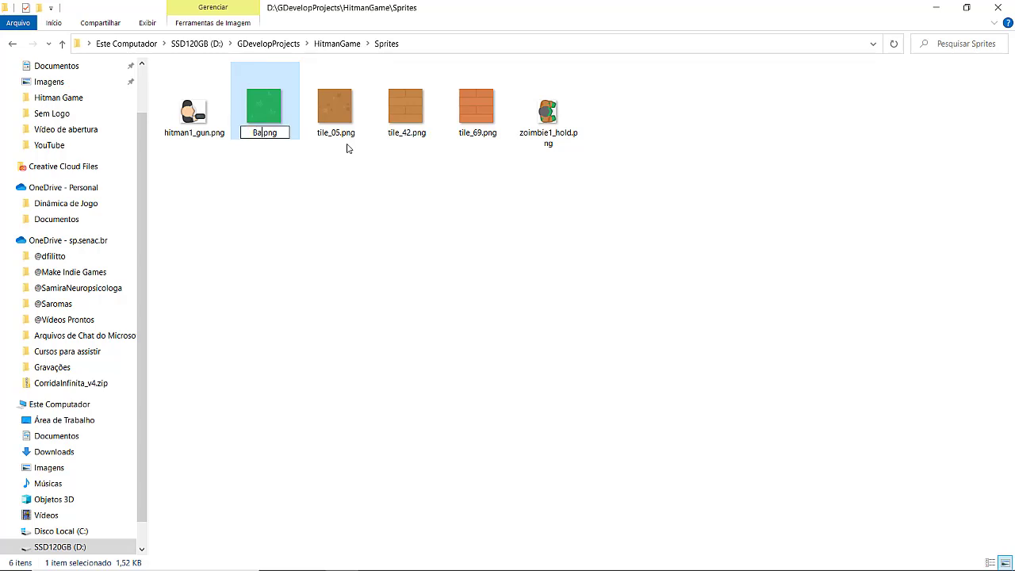
type("ckgron")
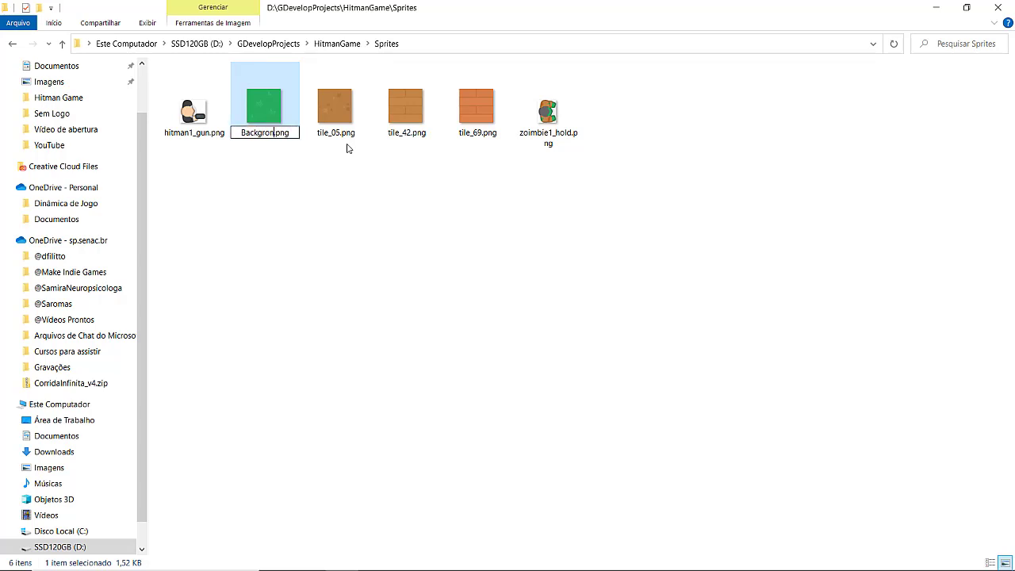
type("und")
type("1")
key("shift+Left")
key("shift+Left")
key("shift+Left")
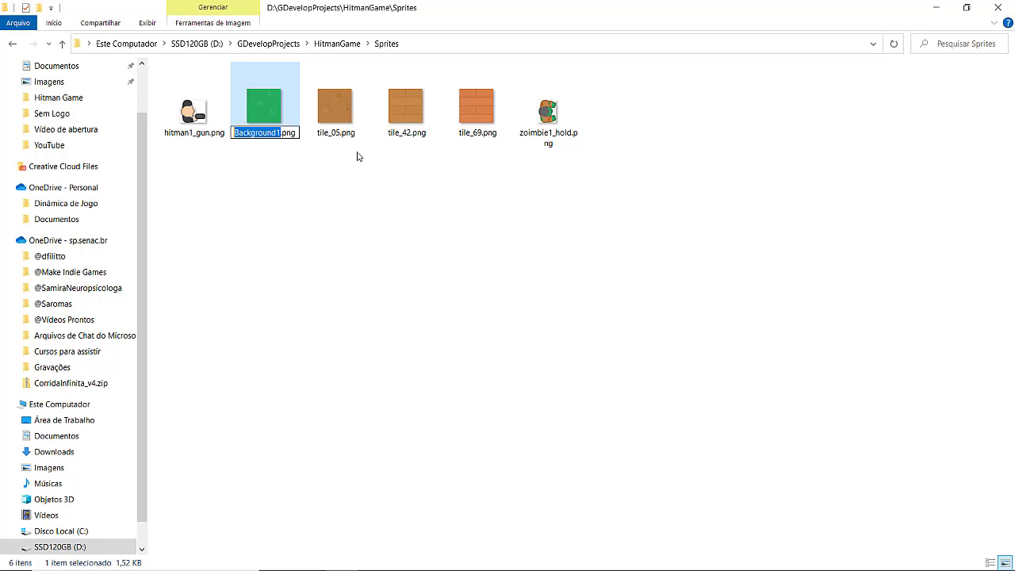
key("Return")
Rename tile_05.png to Background2.png
left_click(330, 93)
key("F2")
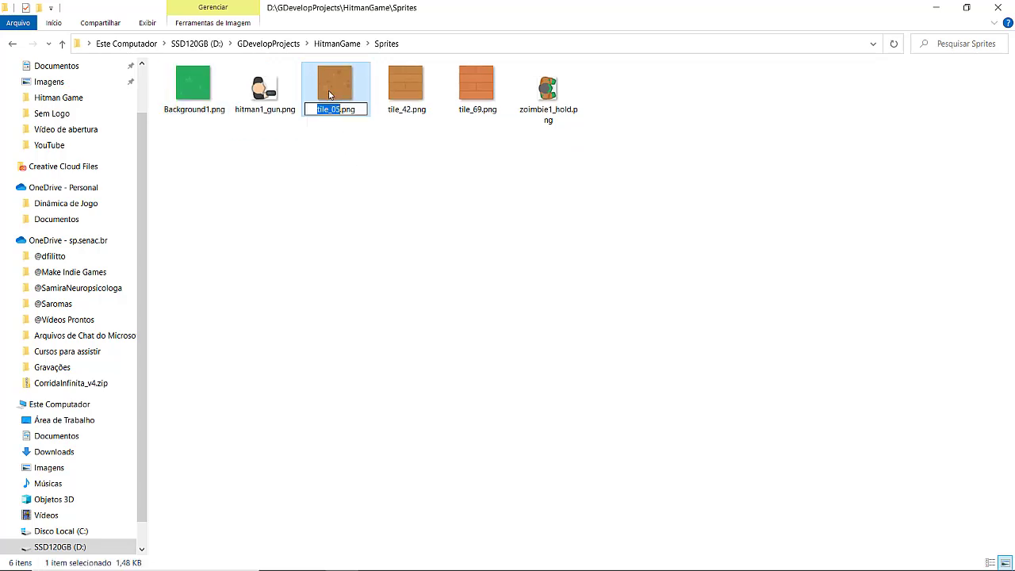
type("Background1")
type("2")
key("Return")
Rename tile_42.png to Background3.png after declining a duplicate name
left_click(414, 99)
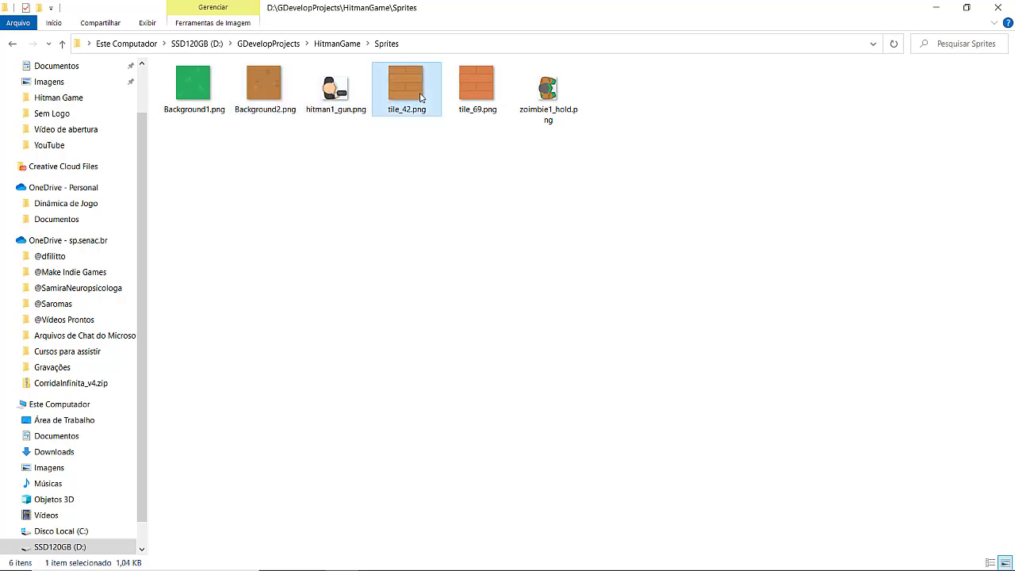
key("F2")
type("Background1")
key("Return")
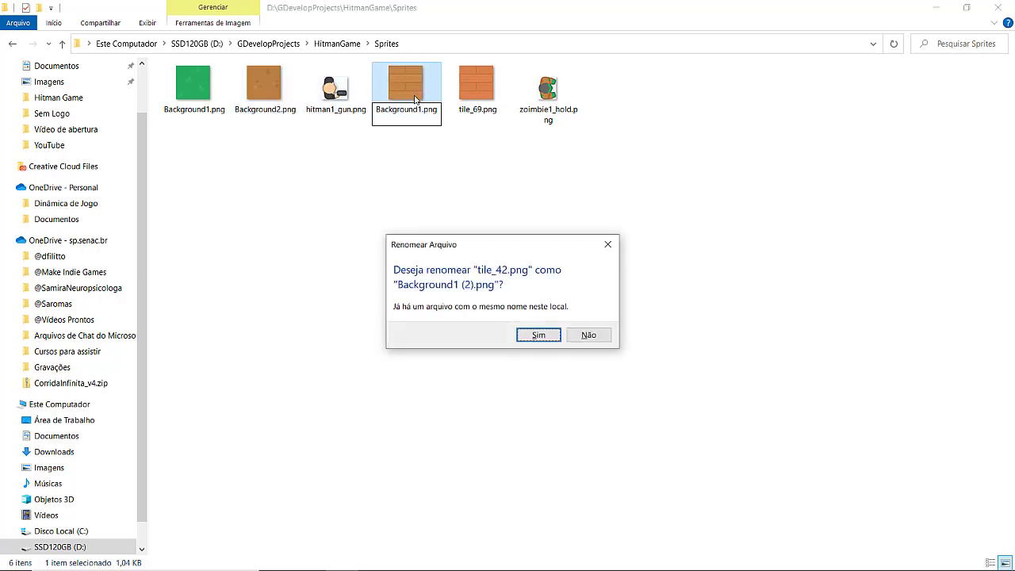
key("Escape")
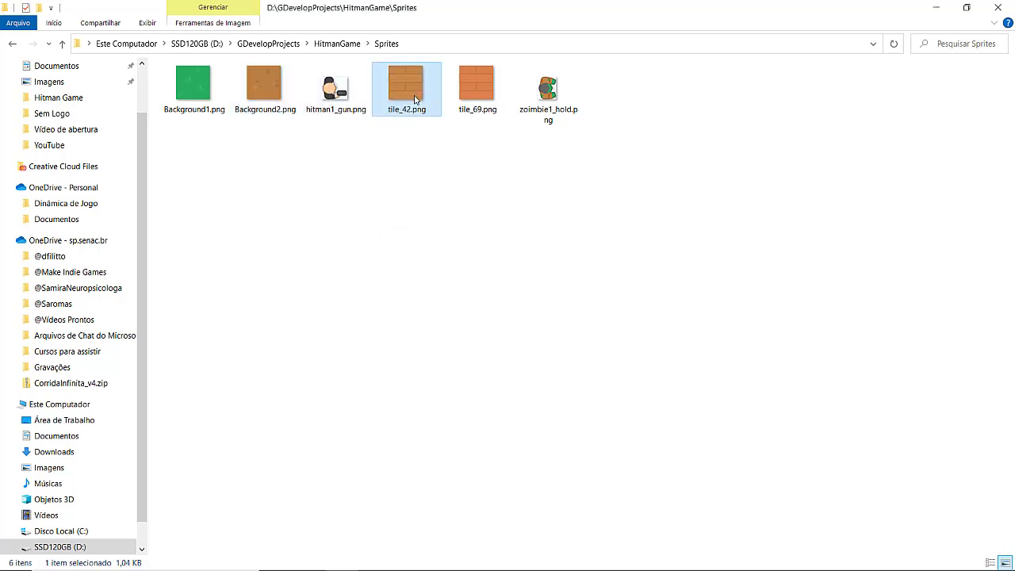
key("F2")
type("Background1")
key("BackSpace")
type("3")
key("Return")
Rename the brick tile_69.png to tBackground4.png
key("Right")
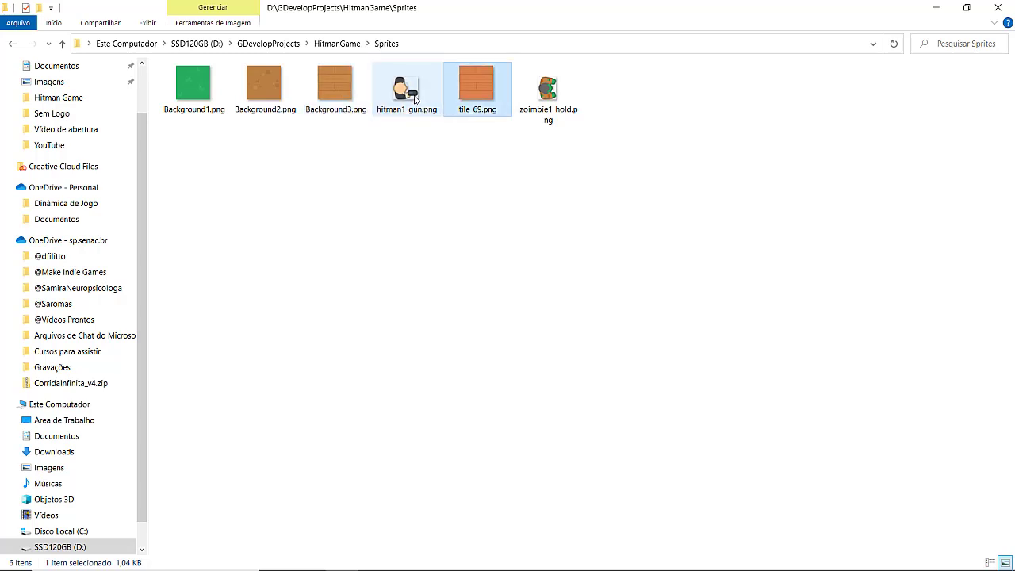
key("F2")
type("Background1")
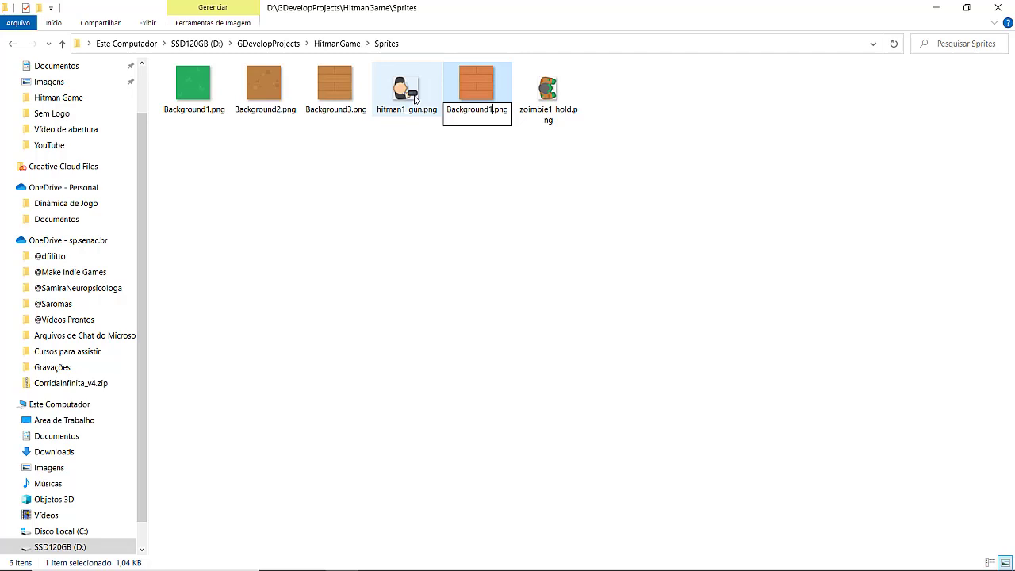
key("BackSpace")
type("2")
key("Return")
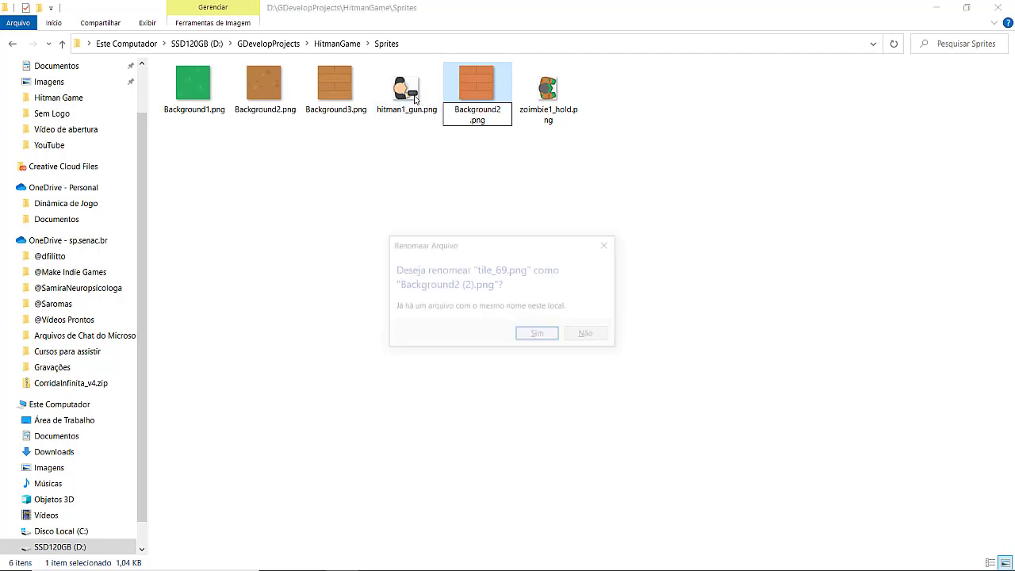
key("Escape")
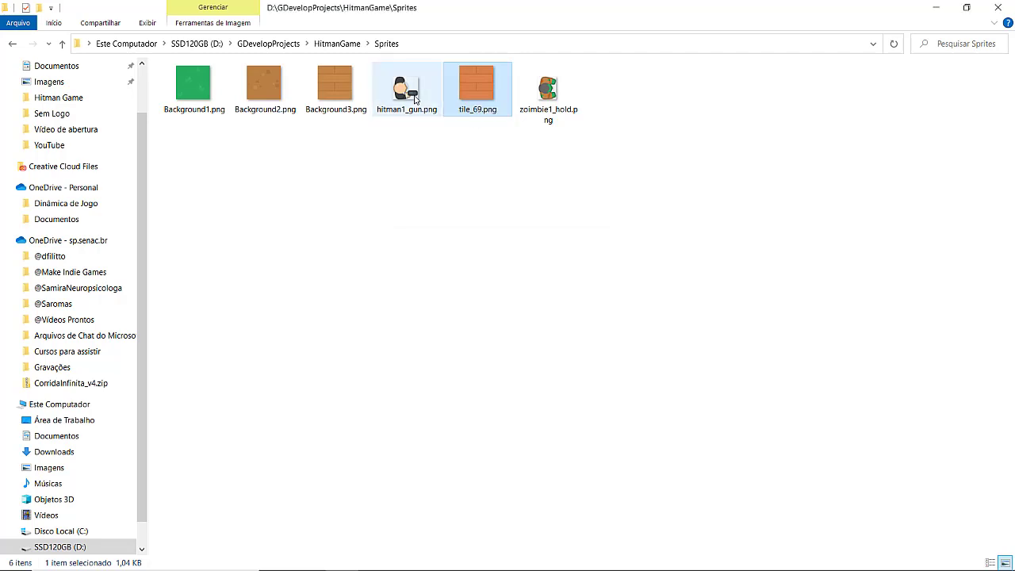
key("Right")
key("Left")
key("F2")
key("Right")
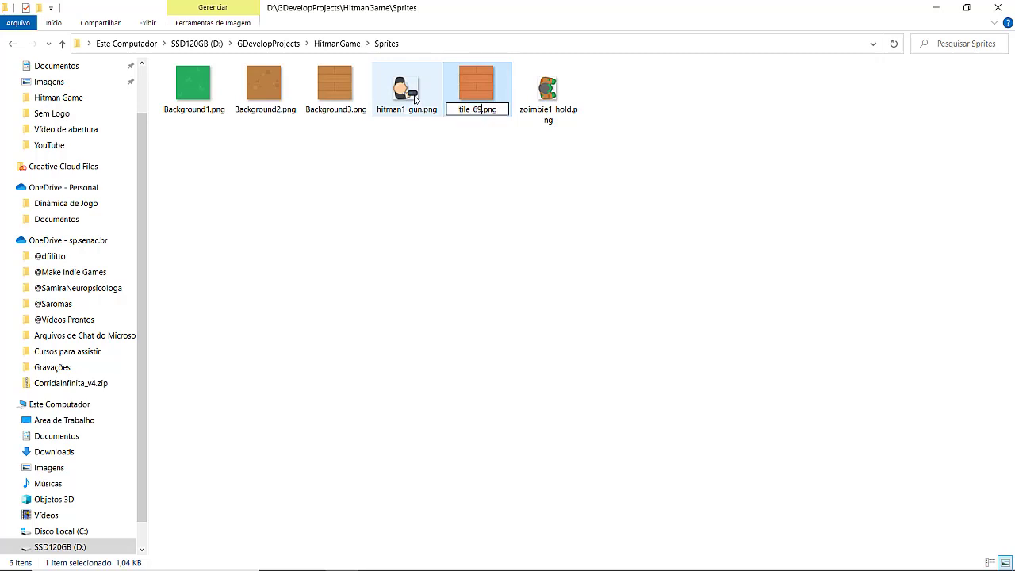
key("BackSpace")
key("BackSpace")
key("BackSpace")
key("BackSpace")
key("BackSpace")
key("BackSpace")
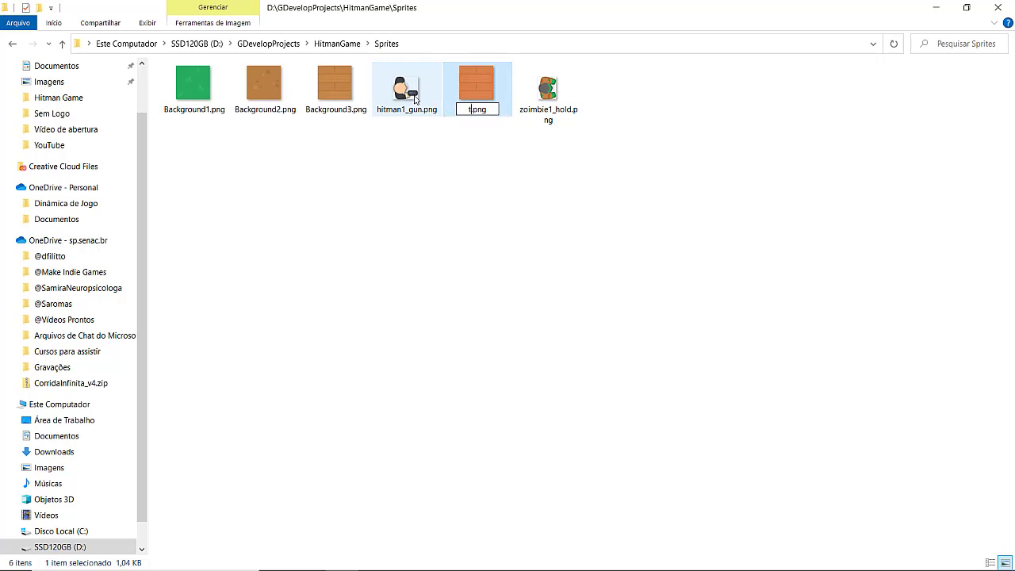
type("Background1")
key("BackSpace")
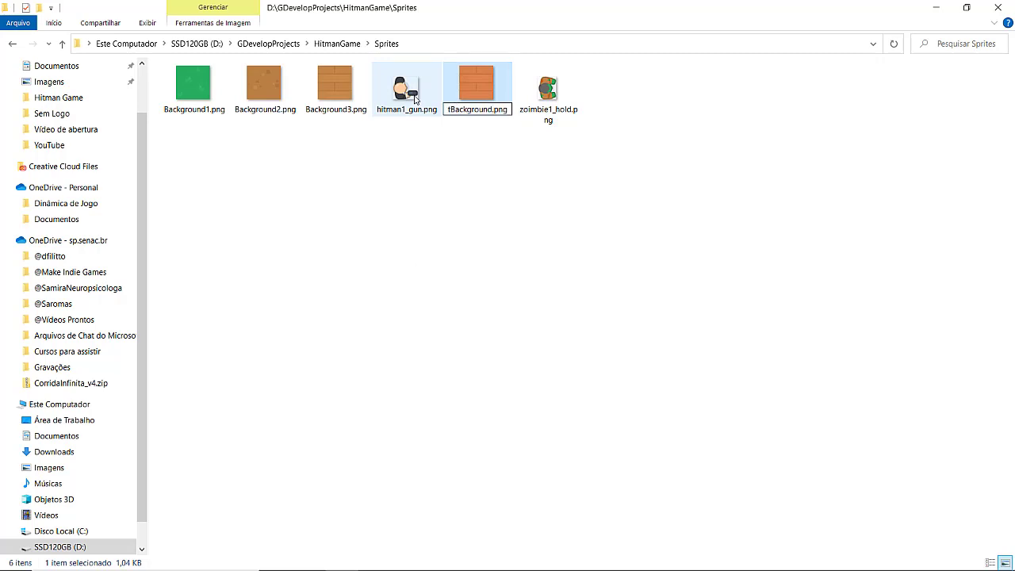
type("4")
key("Return")
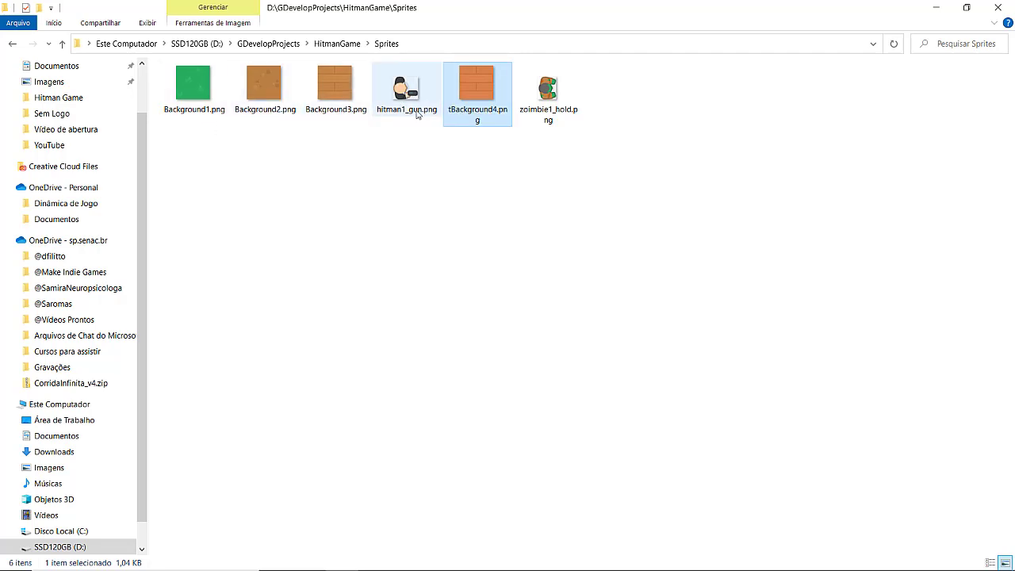
left_click(471, 213)
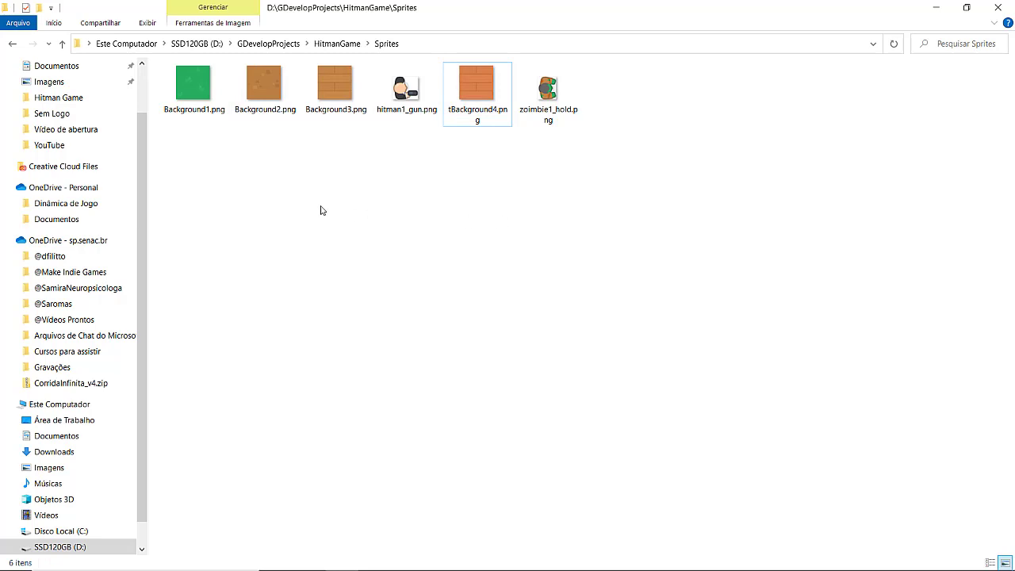
Switch back to GDevelop and view the Main scene layout with the Player instance, zooming the canvas
key("alt+Tab")
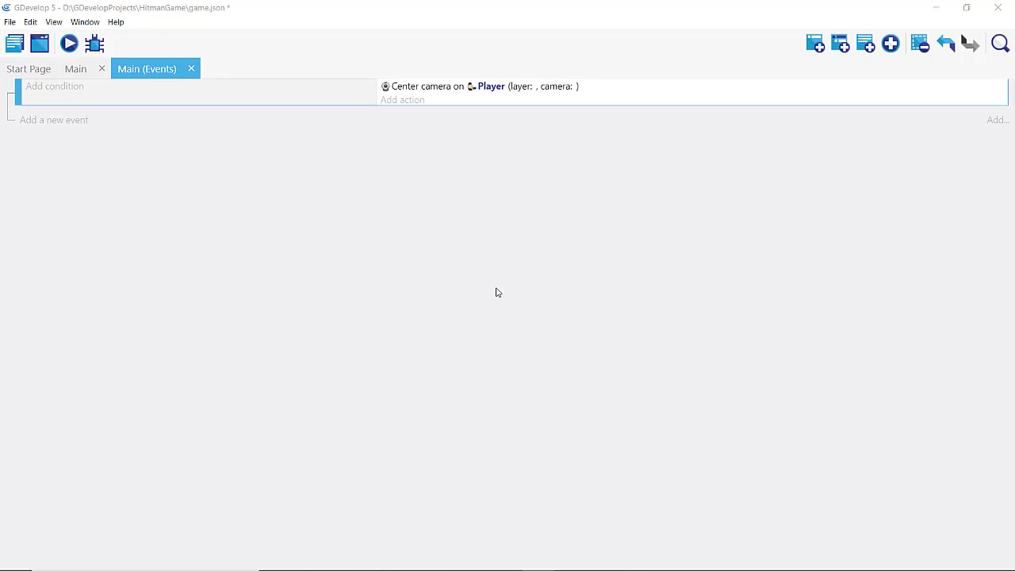
left_click(74, 71)
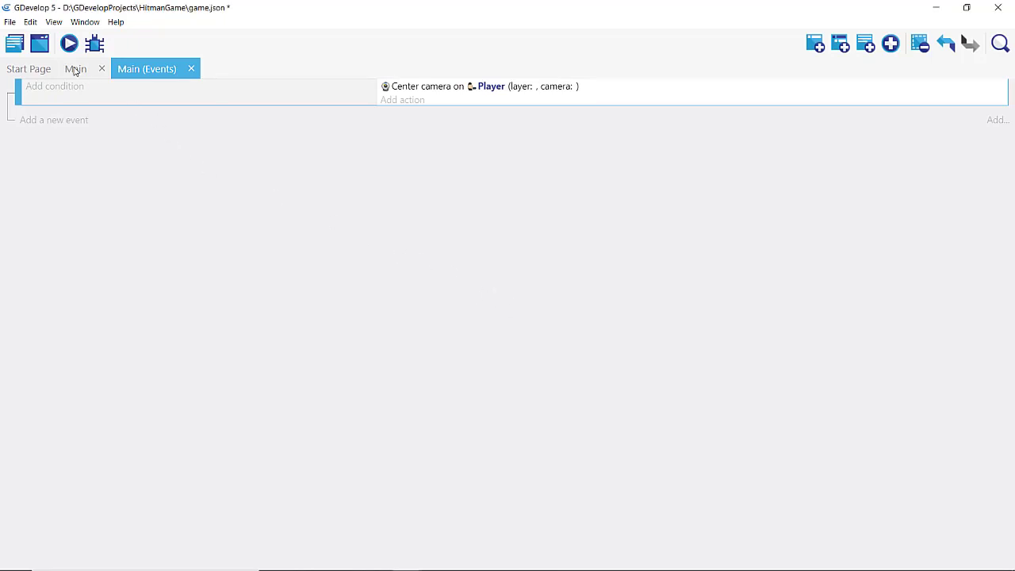
left_click(75, 69)
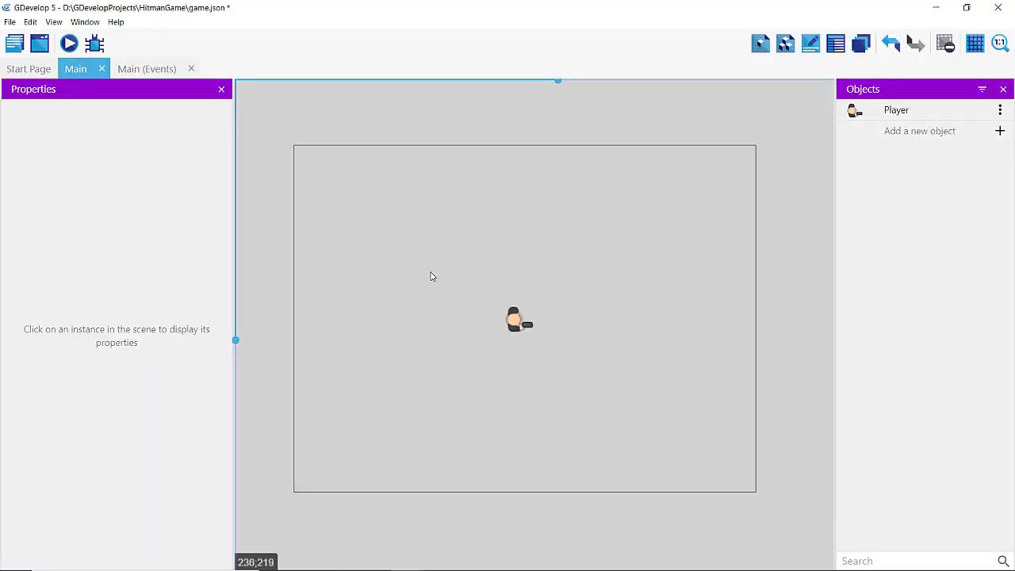
scroll(430, 276, "down", 1)
scroll(430, 276, "down", 1)
scroll(427, 268, "up", 2)
scroll(425, 269, "up", 2)
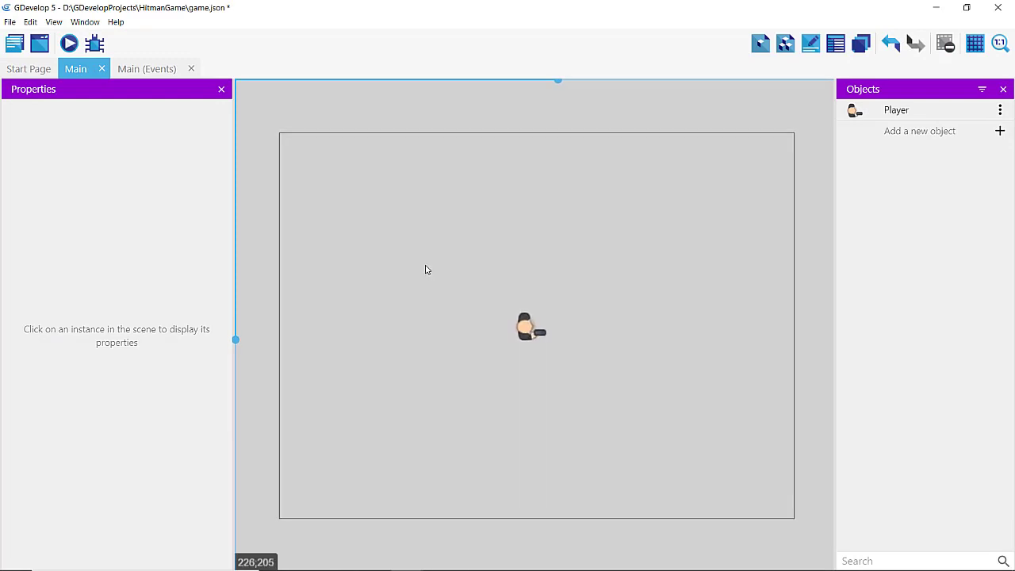
scroll(425, 271, "down", 1)
scroll(425, 270, "up", 1)
scroll(425, 271, "down", 1)
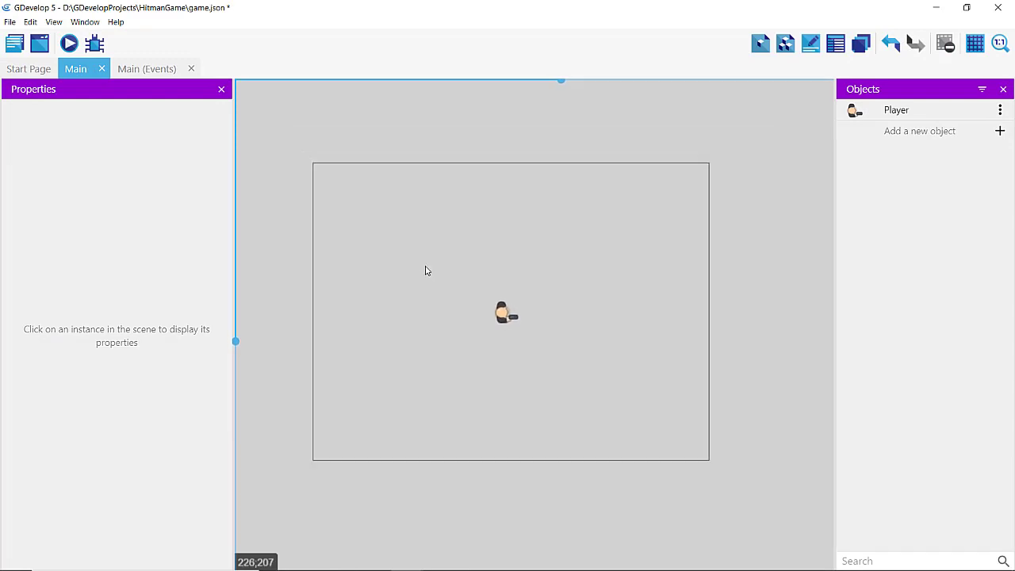
scroll(425, 271, "down", 1)
scroll(424, 270, "down", 1)
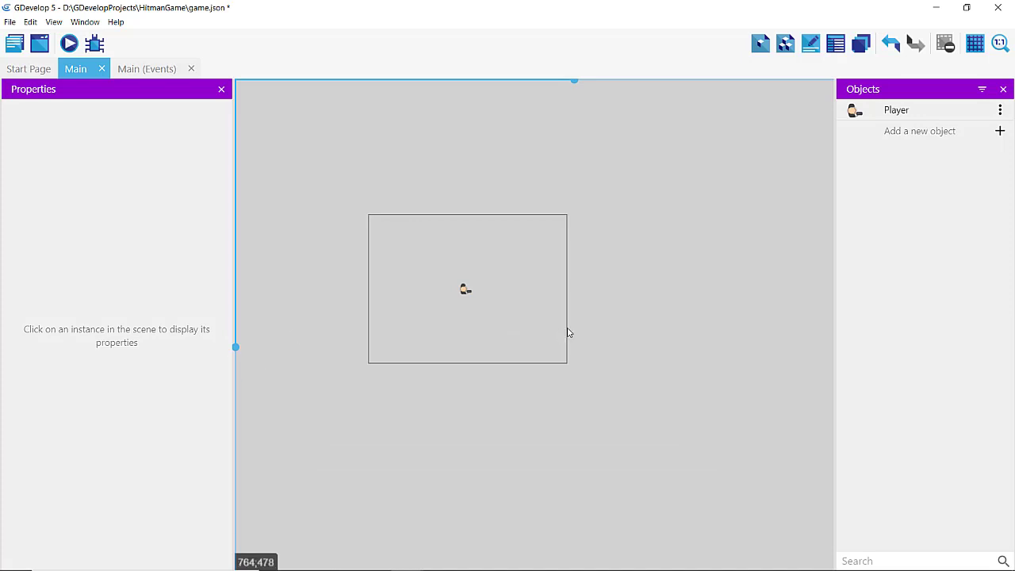
scroll(501, 325, "up", 4)
scroll(501, 325, "down", 3)
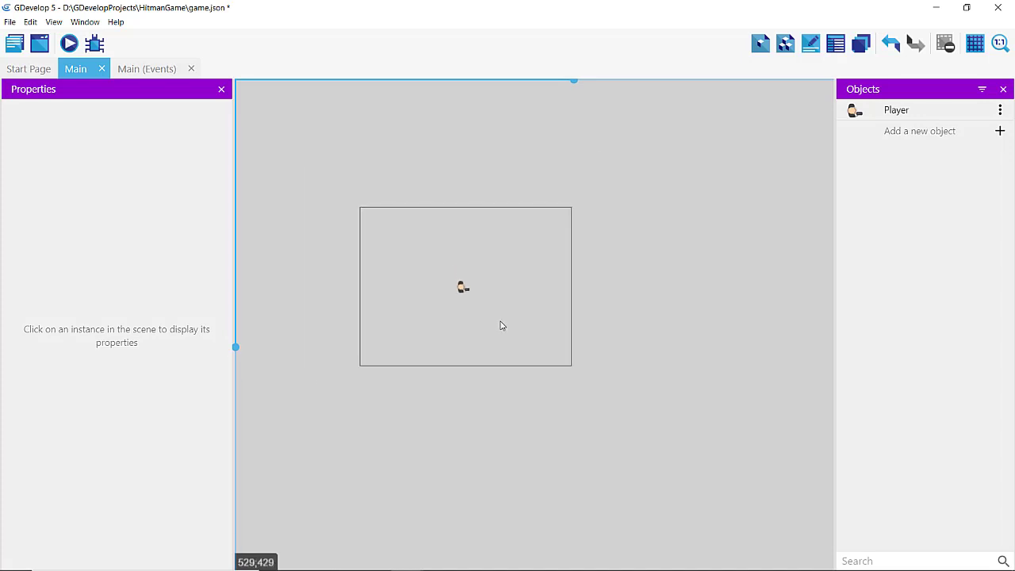
right_click(487, 190)
left_click(342, 167)
scroll(395, 350, "up", 2, "ctrl")
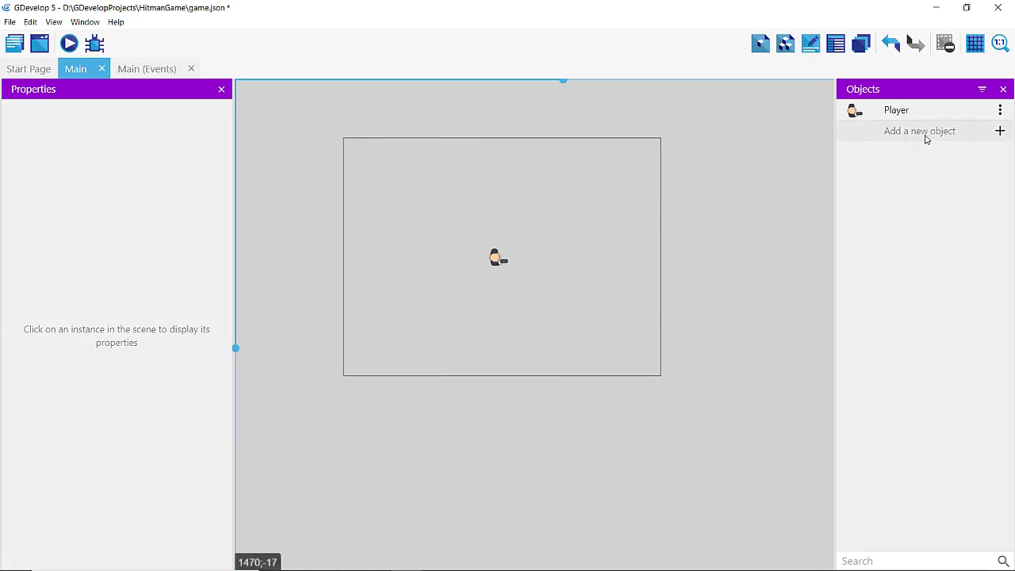
Add a Tiled Sprite object named Background and browse the disk for its image
left_click(926, 133)
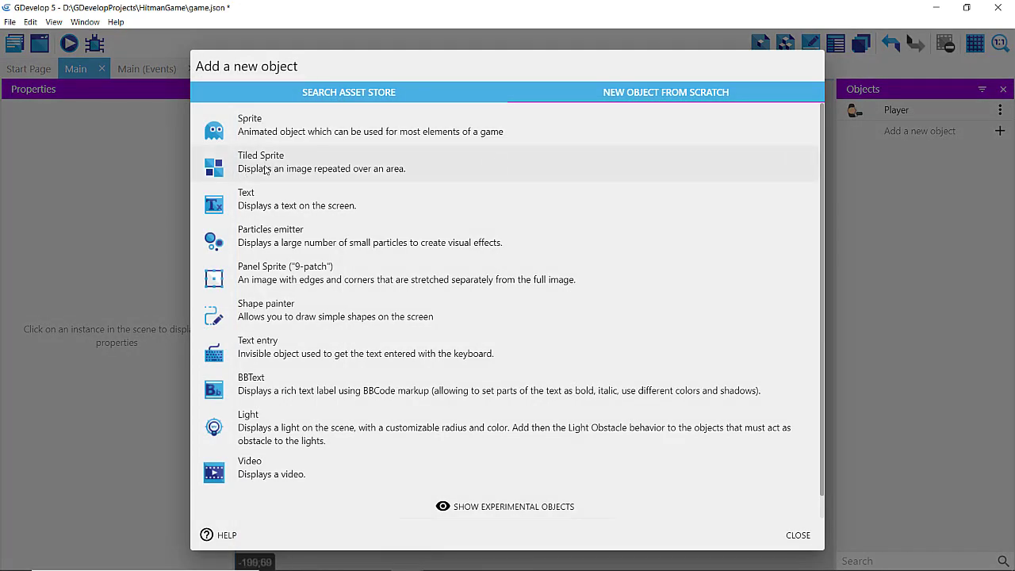
left_click(266, 170)
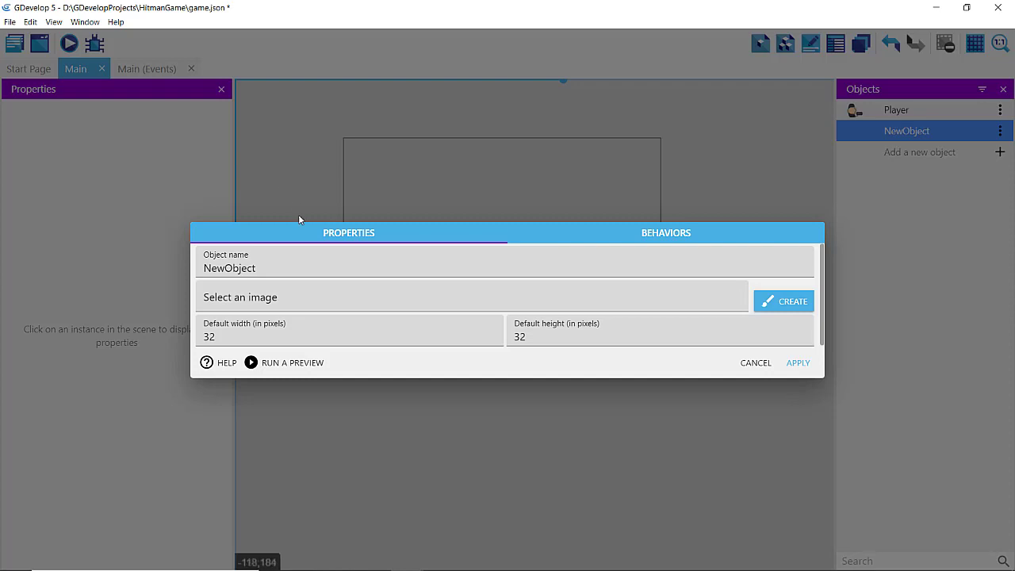
left_click(260, 269)
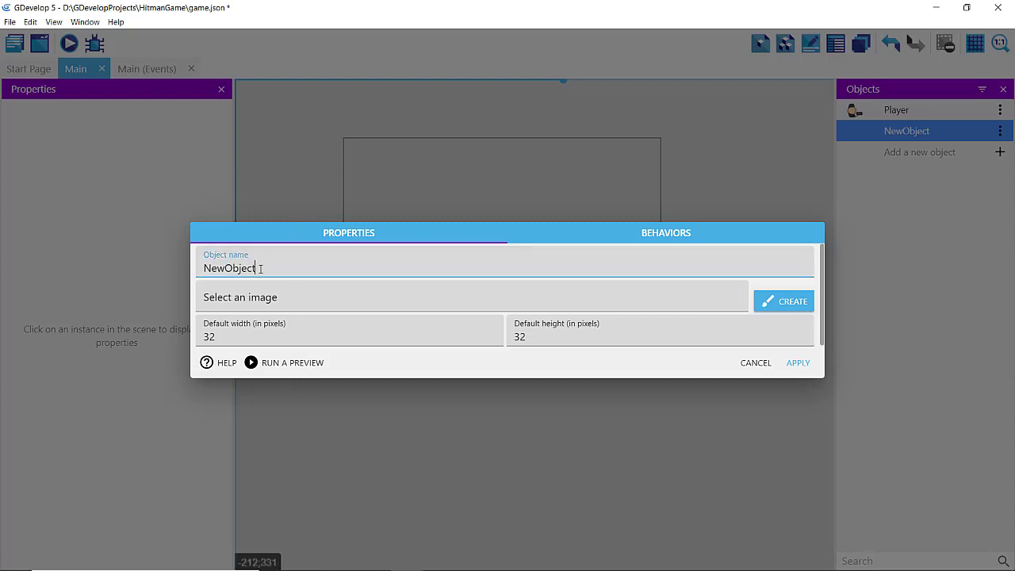
left_click_drag(260, 269, 176, 260)
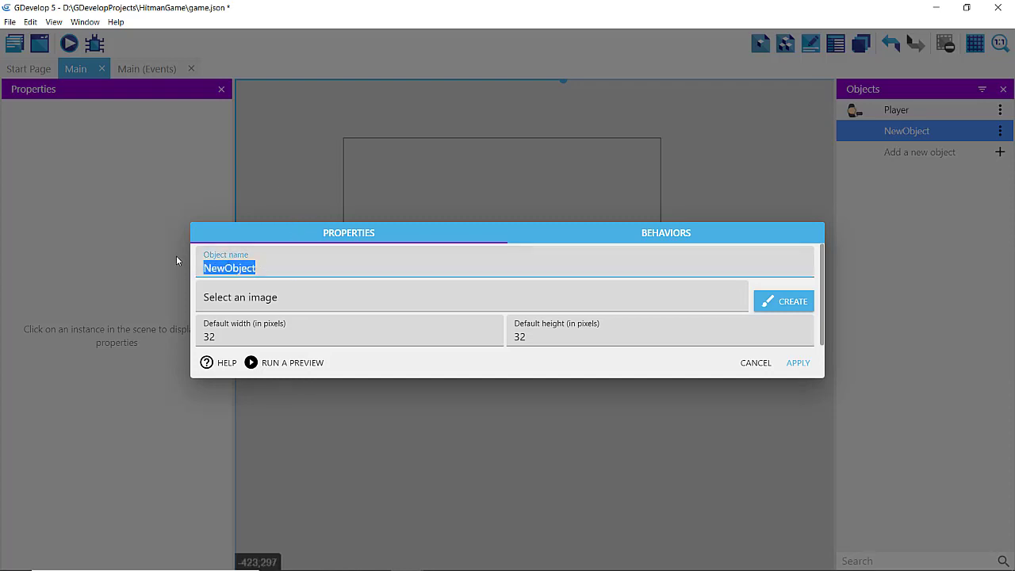
type("Backg")
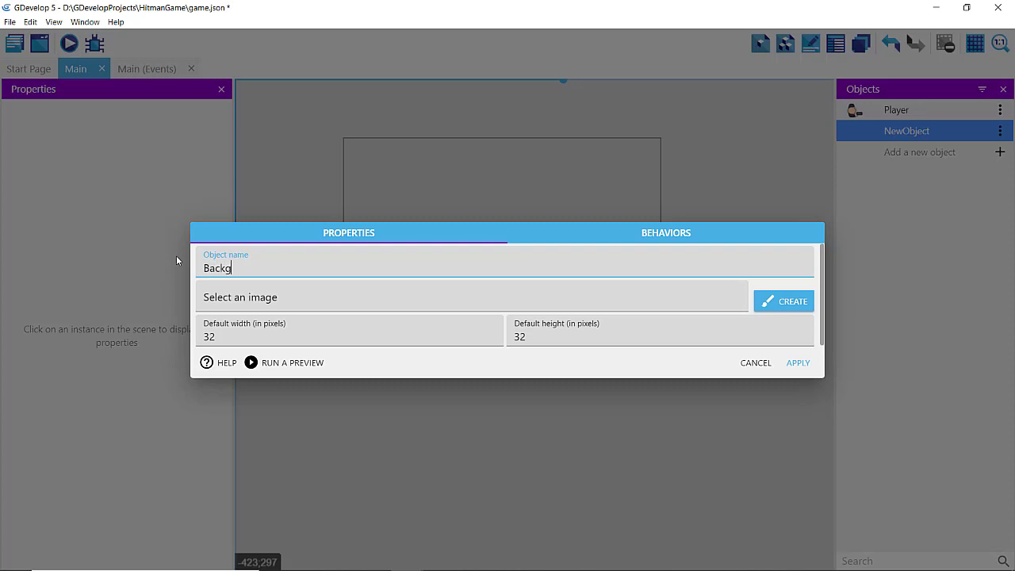
type("round")
left_click(228, 298)
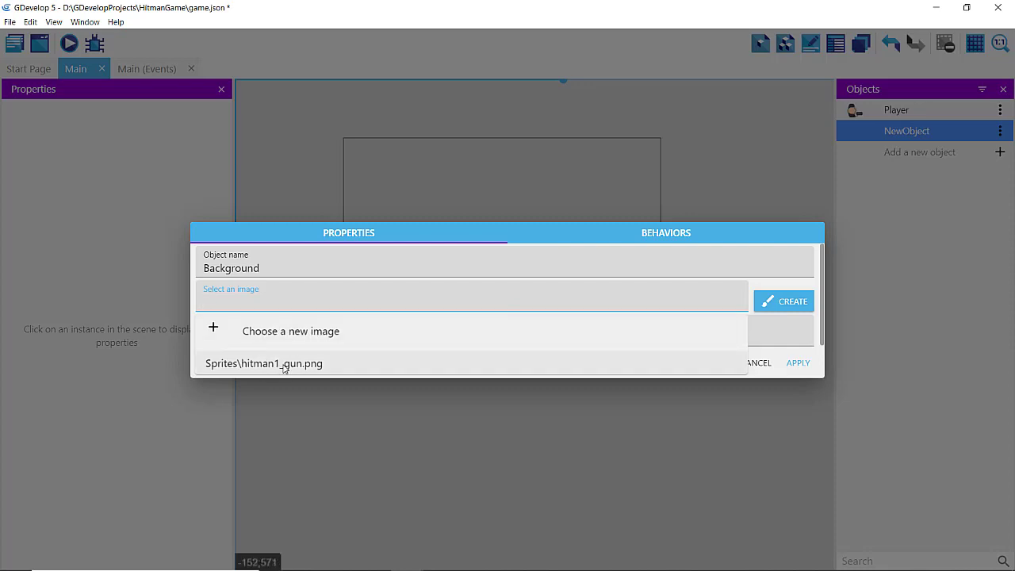
left_click(272, 334)
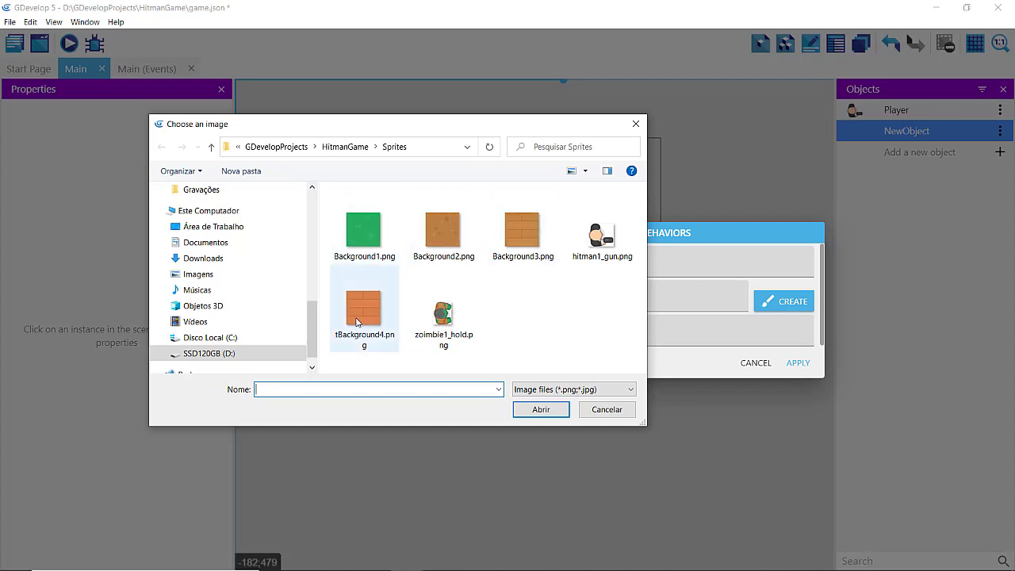
Rename tBackground4.png to Background4.png in the file dialog
left_click(380, 321)
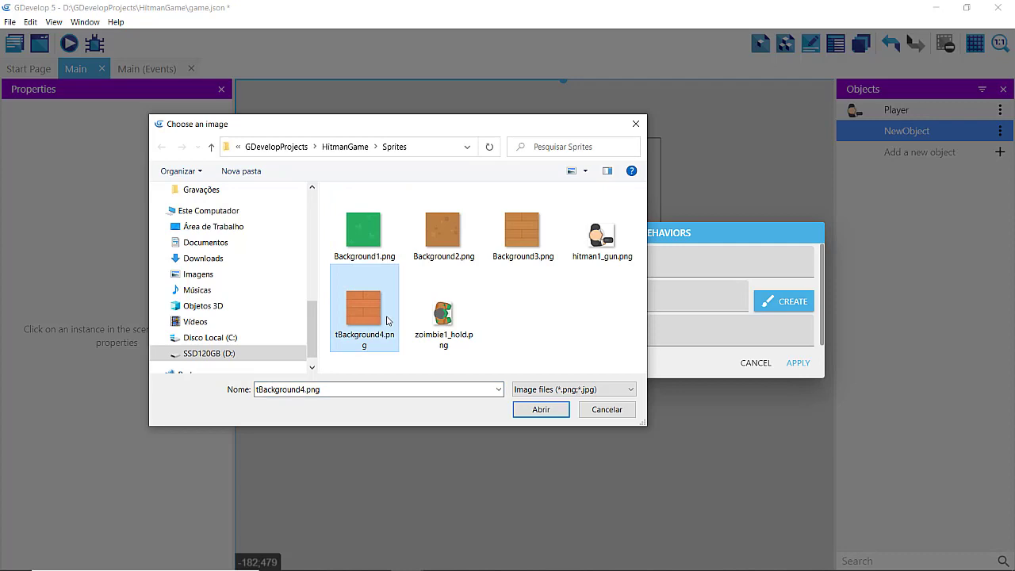
key("F2")
key("Home")
key("Delete")
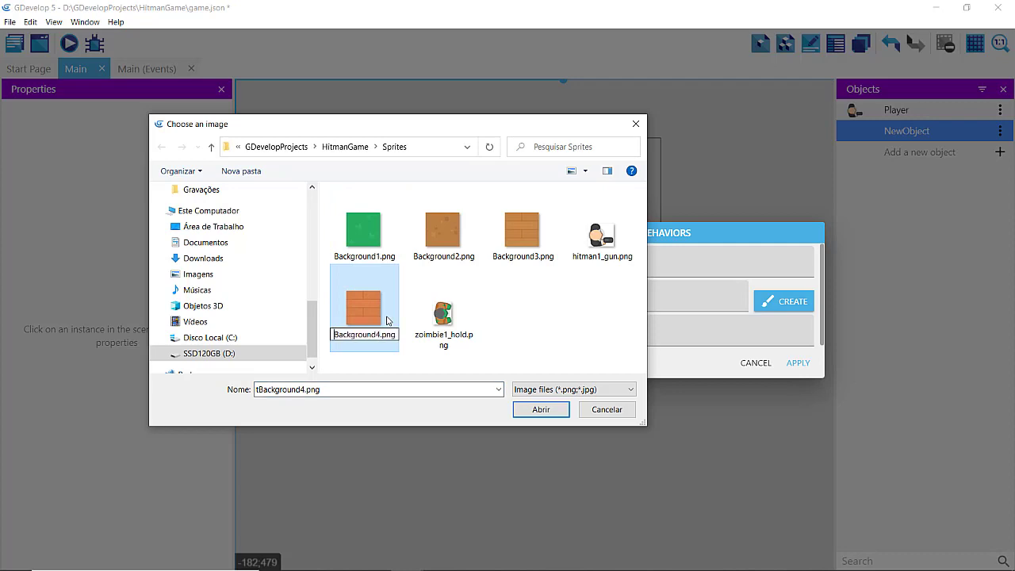
left_click(541, 296)
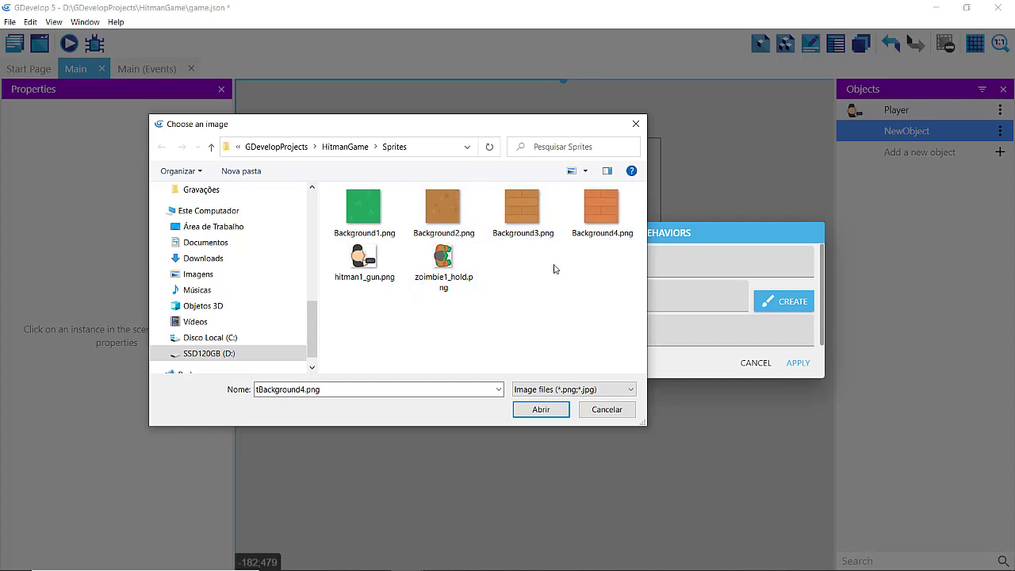
Choose Background3.png as the Background tiled sprite's image
mouse_move(516, 206)
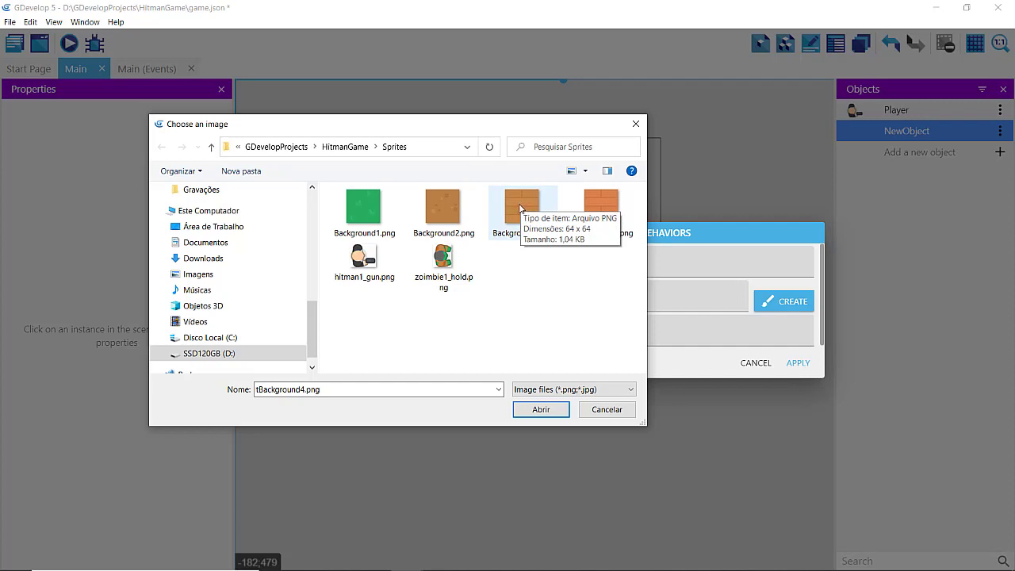
left_click(521, 207)
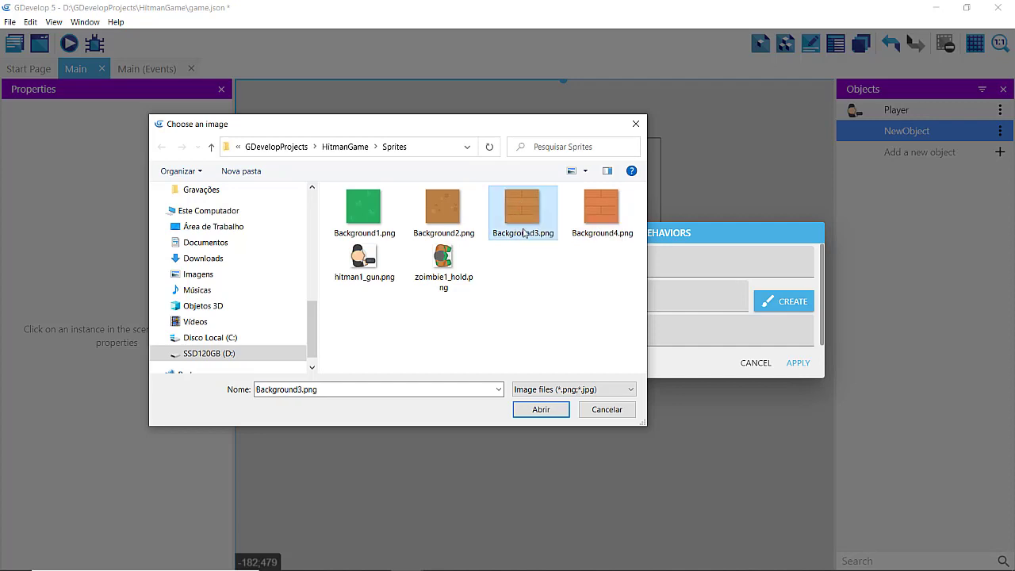
left_click(545, 411)
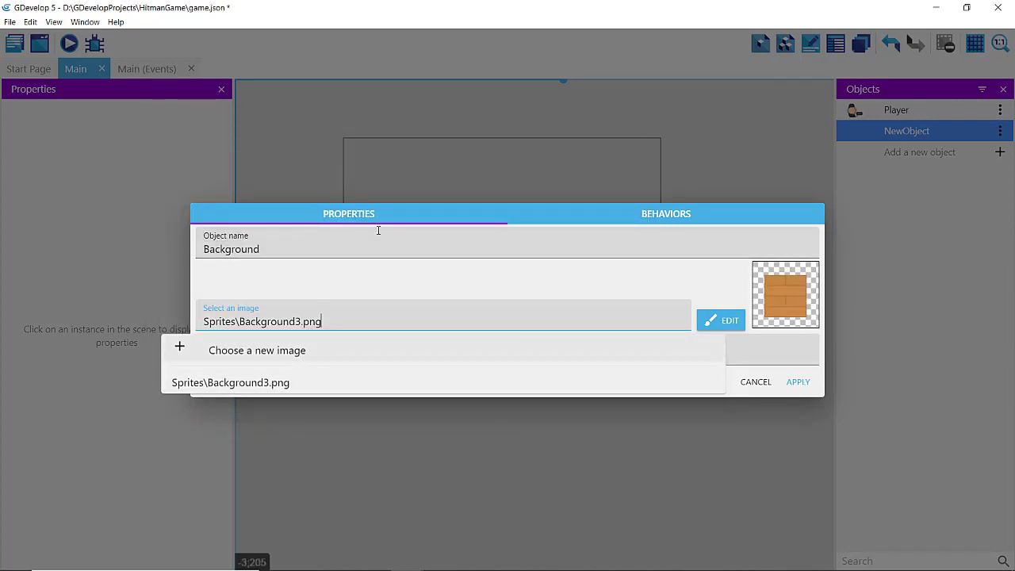
Place a Background instance at the scene's top-left and stretch it across the scene
left_click(799, 384)
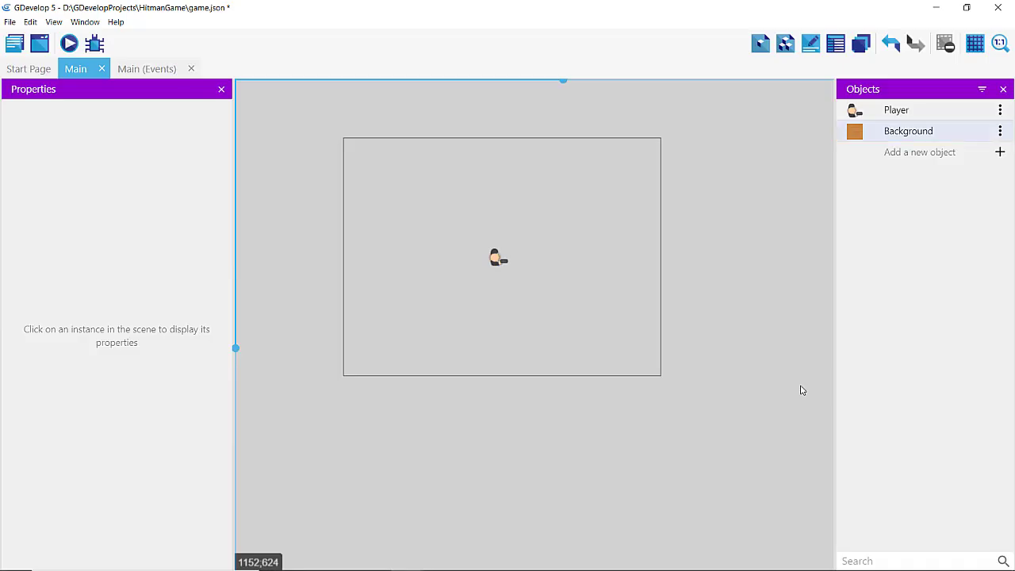
left_click_drag(889, 136, 411, 197)
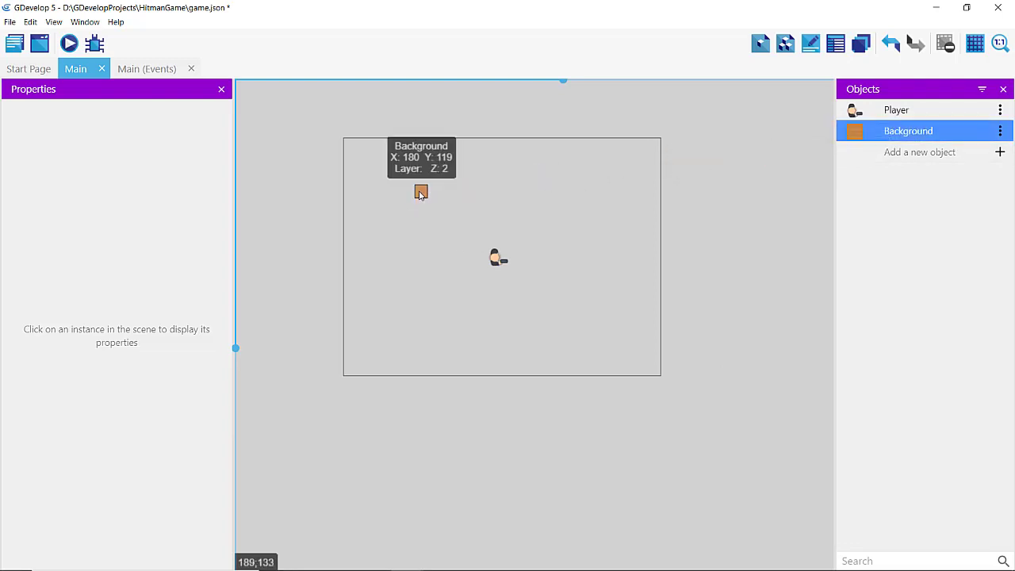
left_click(421, 195)
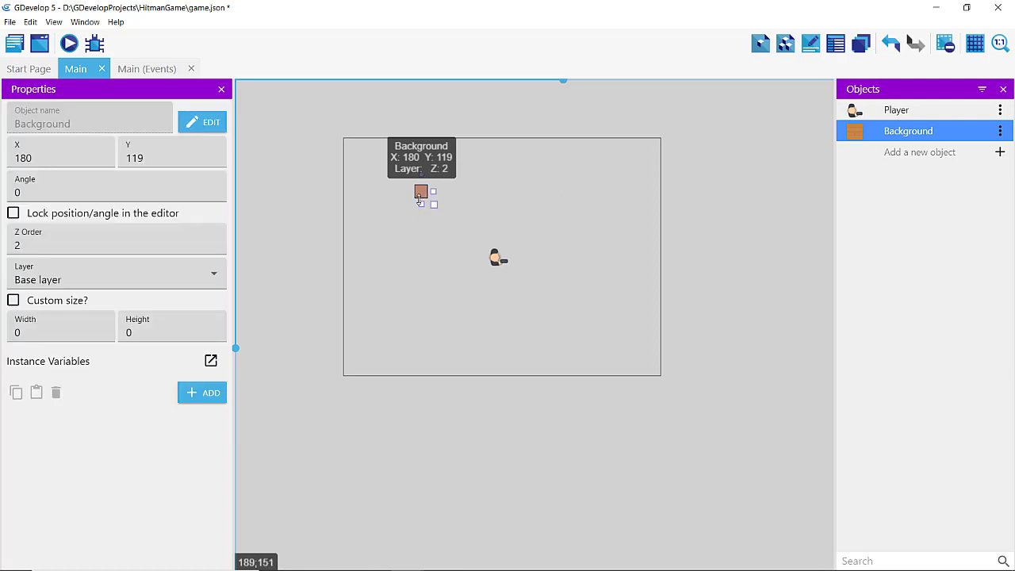
mouse_move(422, 194)
left_mouse_down()
mouse_move(392, 191)
mouse_move(349, 148)
left_mouse_up()
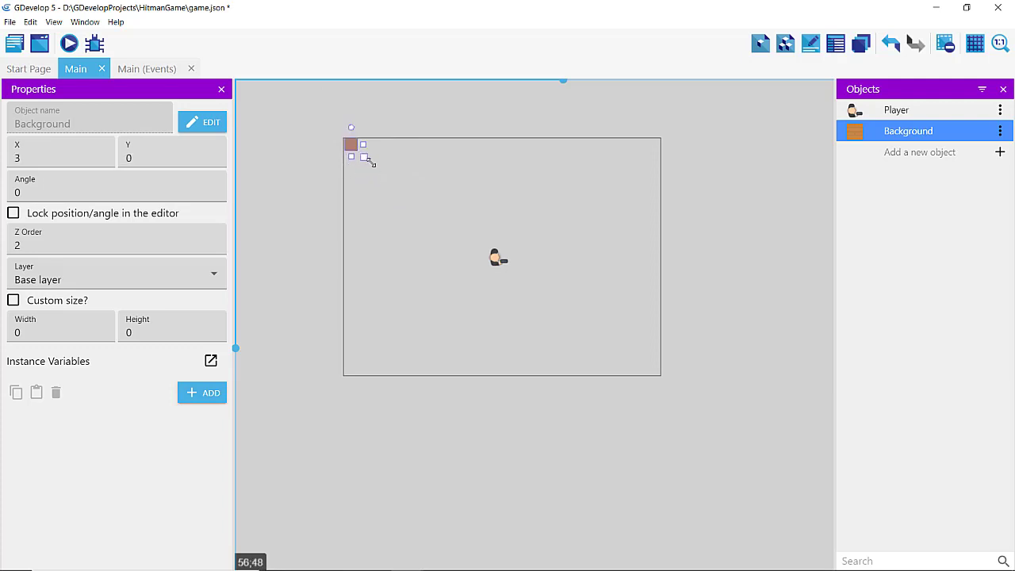
left_click_drag(372, 163, 483, 241)
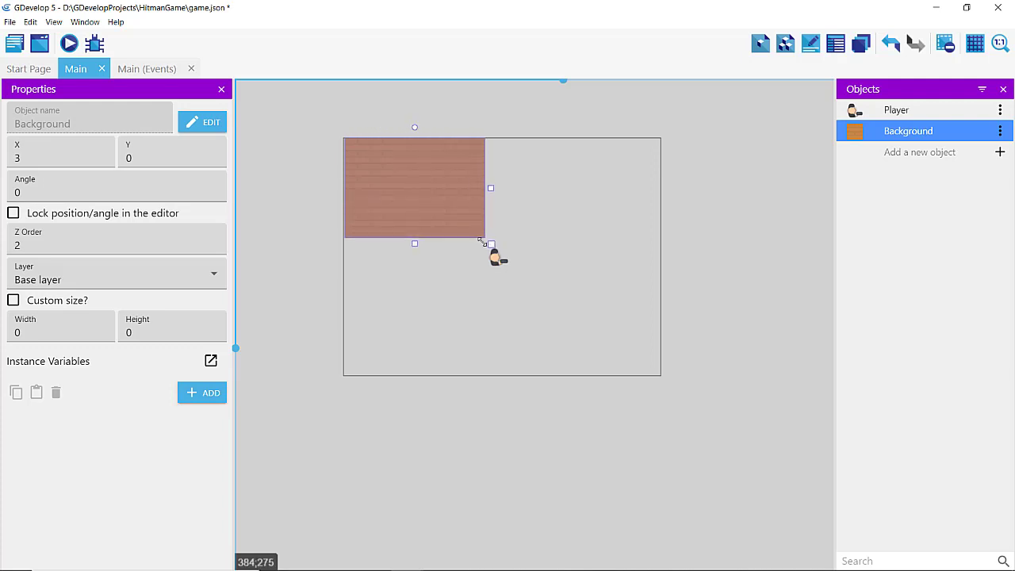
left_click_drag(481, 242, 666, 382)
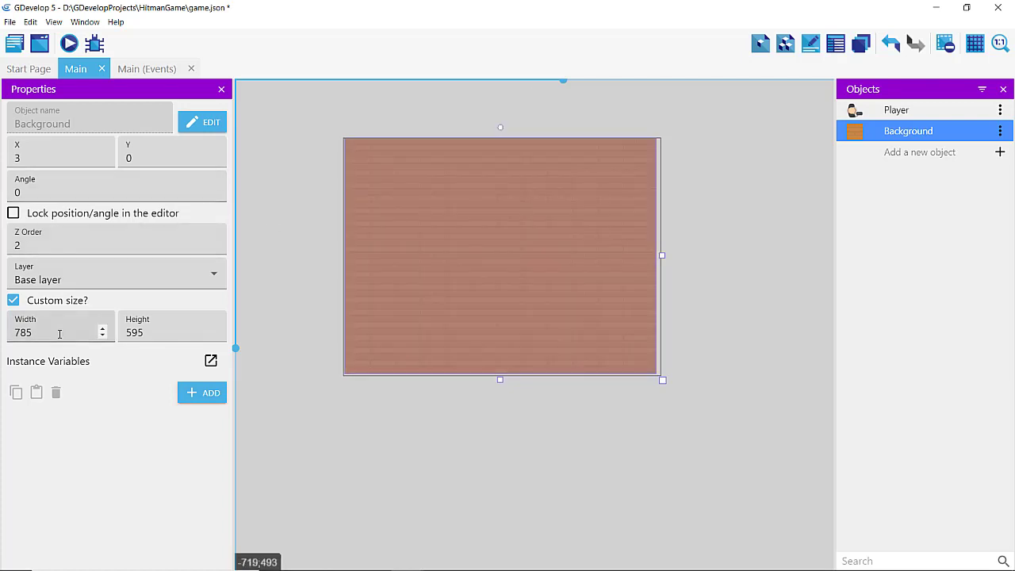
Set the Background instance's width to 800 and height to 600
left_click_drag(57, 333, 1, 334)
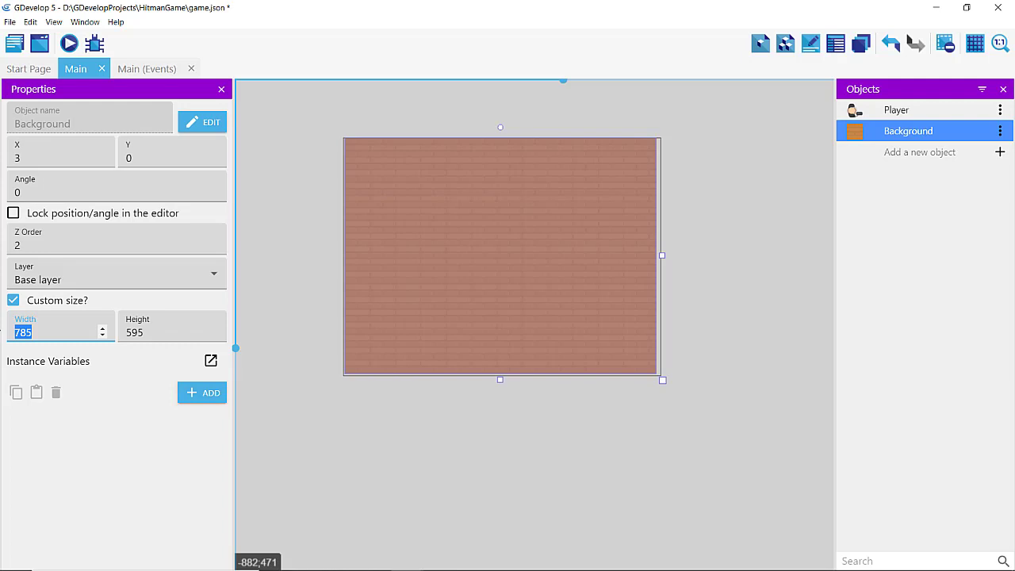
type("800")
key("Tab")
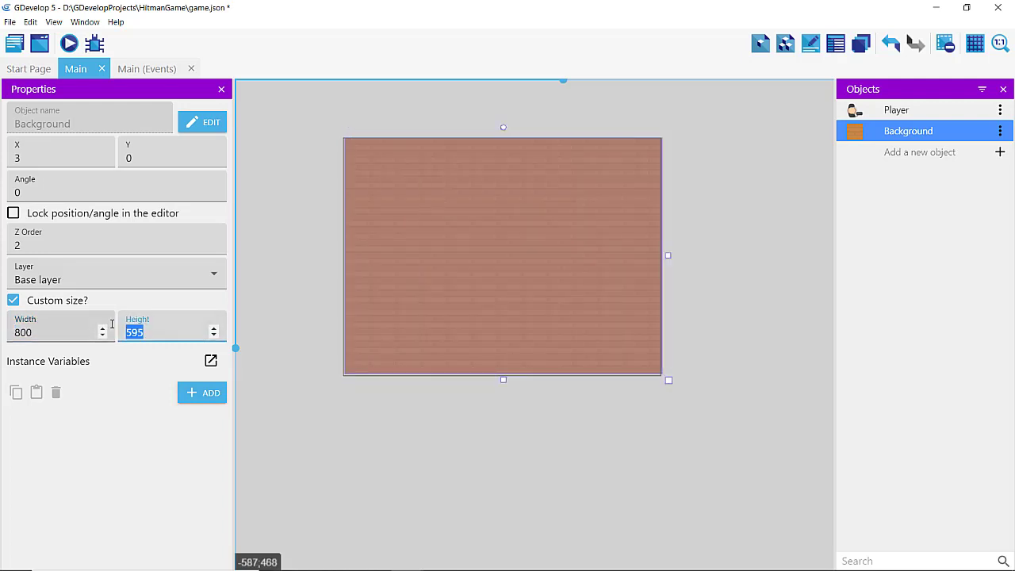
type("600")
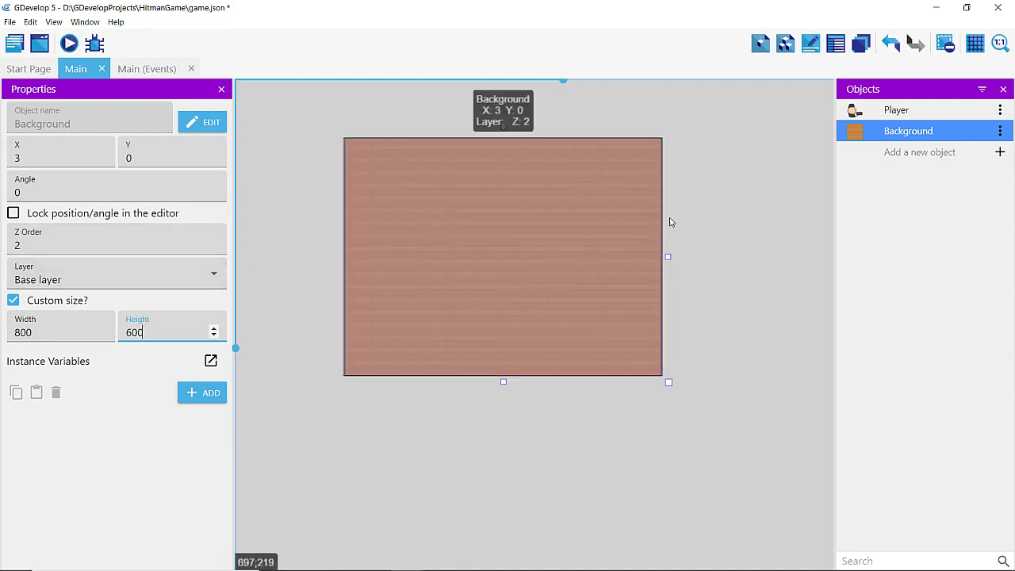
left_click(721, 215)
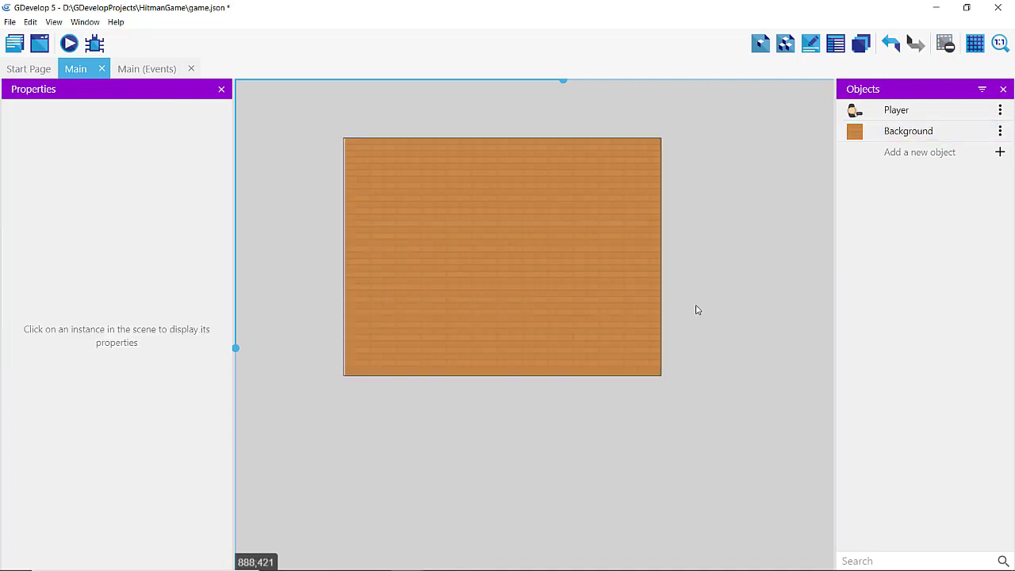
Set the Background instance's X position to 0
left_click(561, 290)
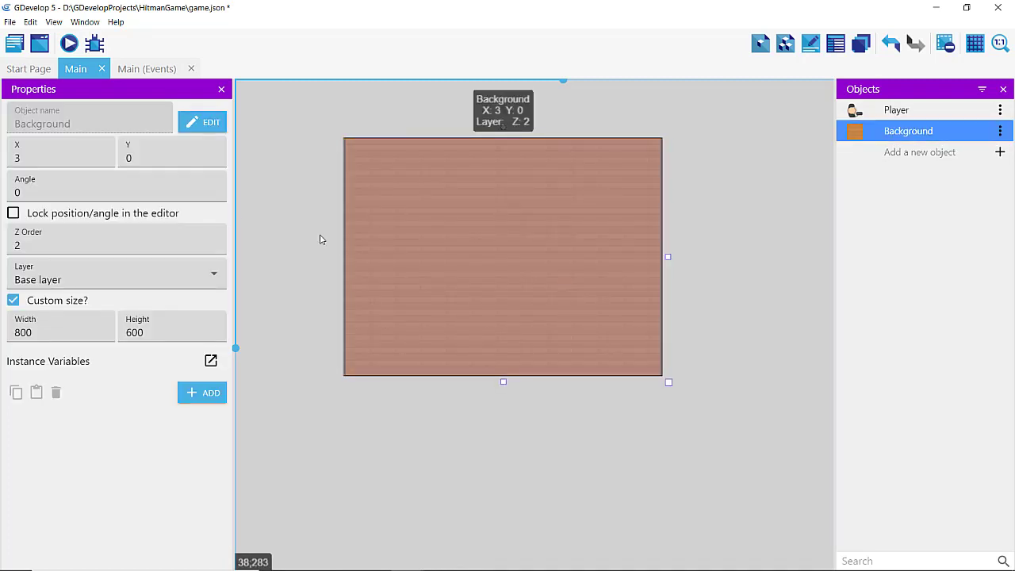
double_click(48, 158)
type("0")
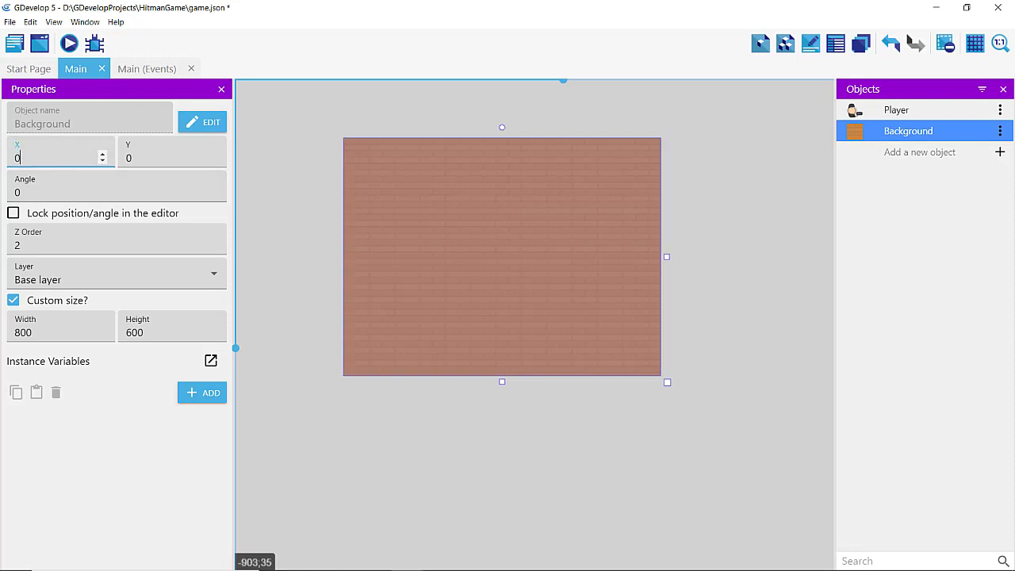
left_click(309, 156)
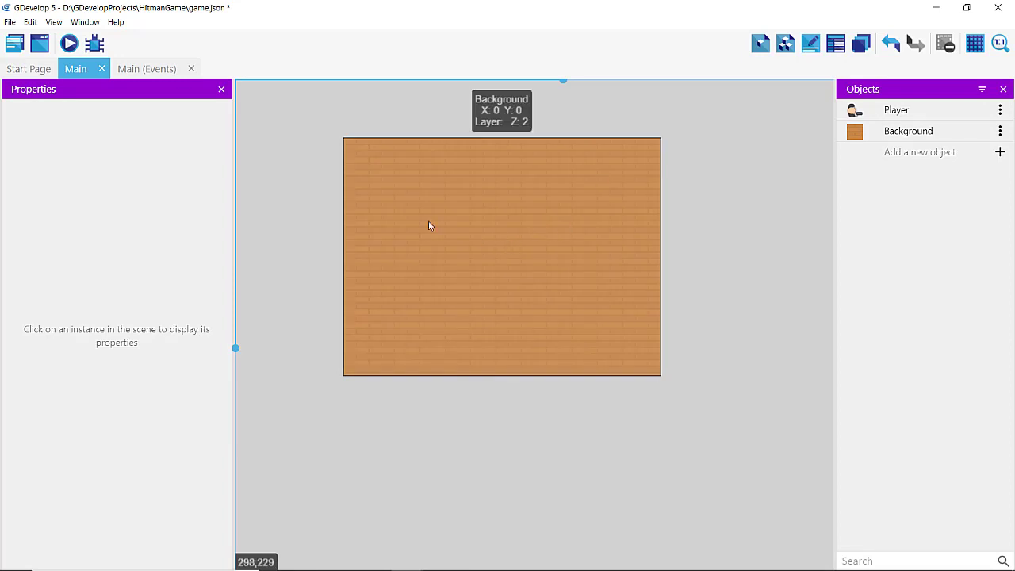
Lower the Background's Z order from 2 to 0 so the Player shows above it
left_click(479, 231)
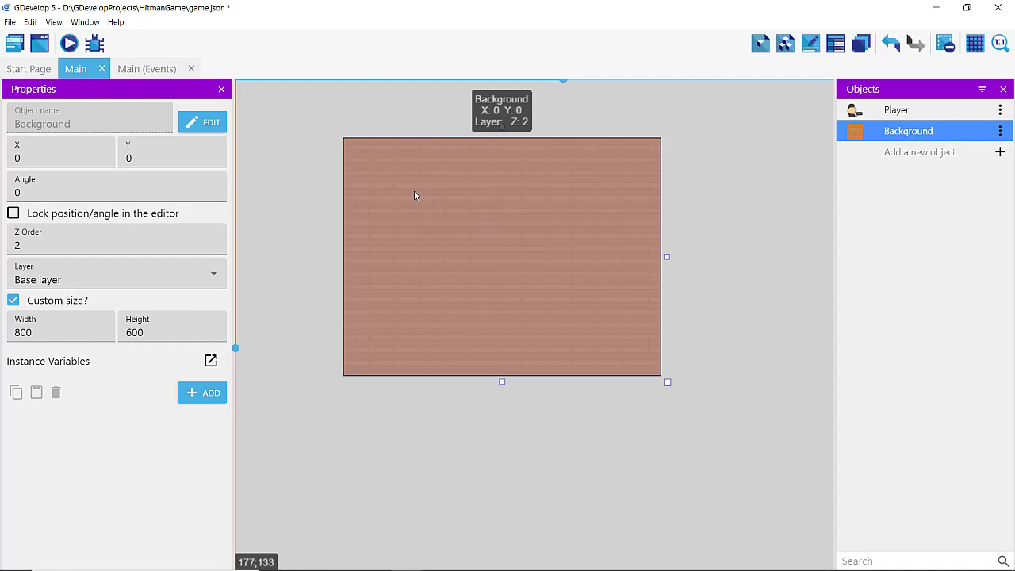
right_click(500, 183)
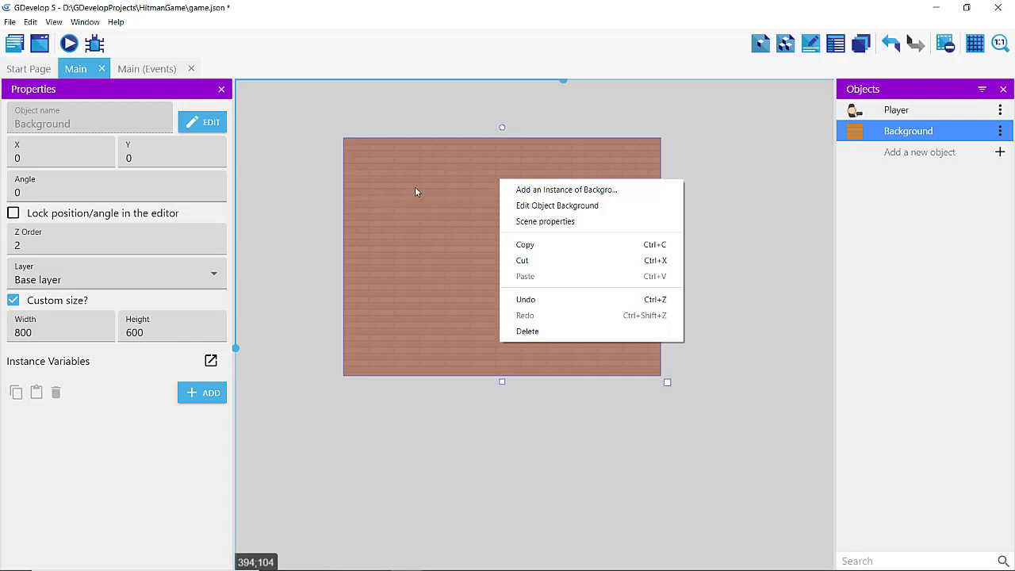
left_click(398, 213)
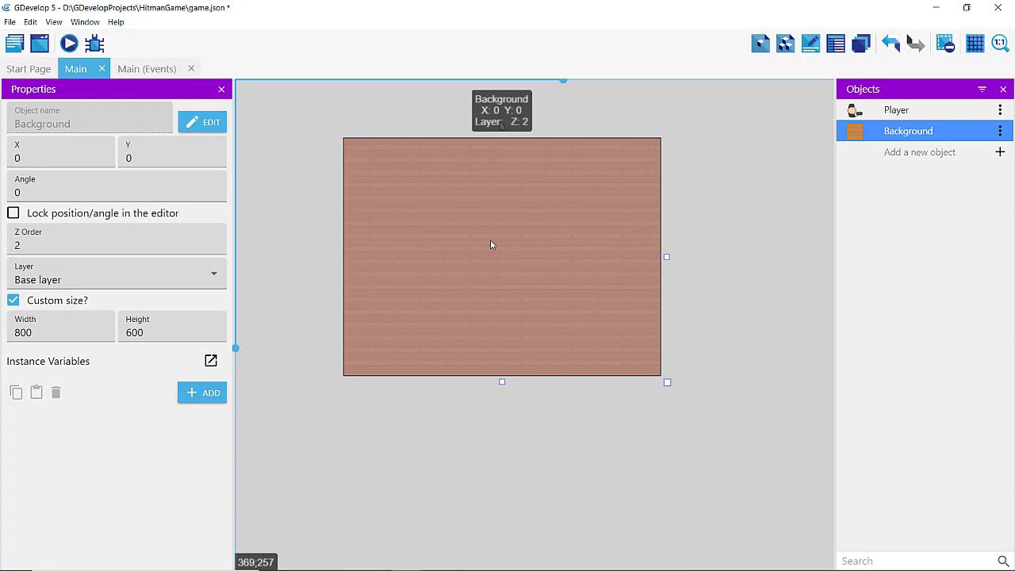
left_click(213, 249)
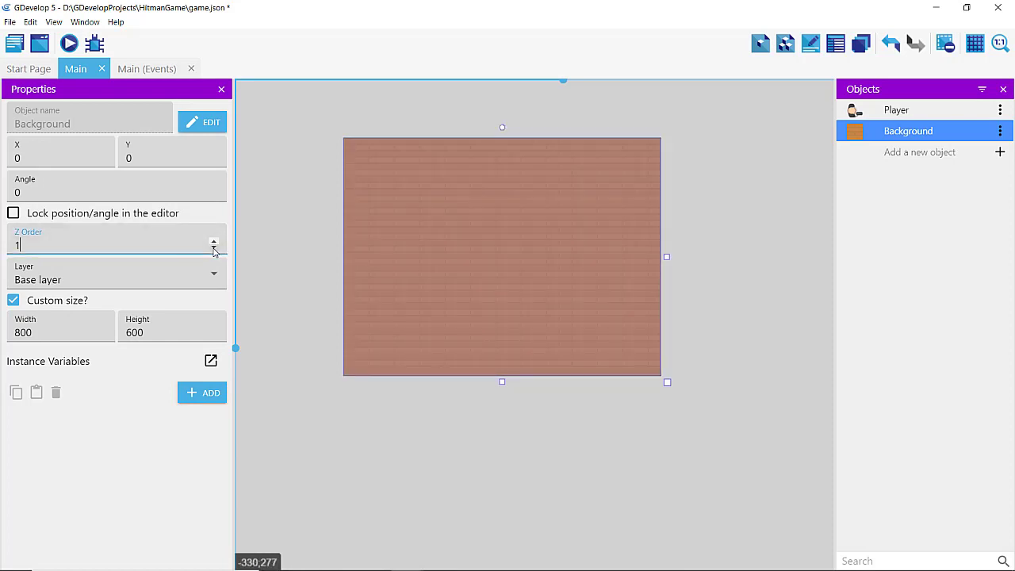
left_click(214, 249)
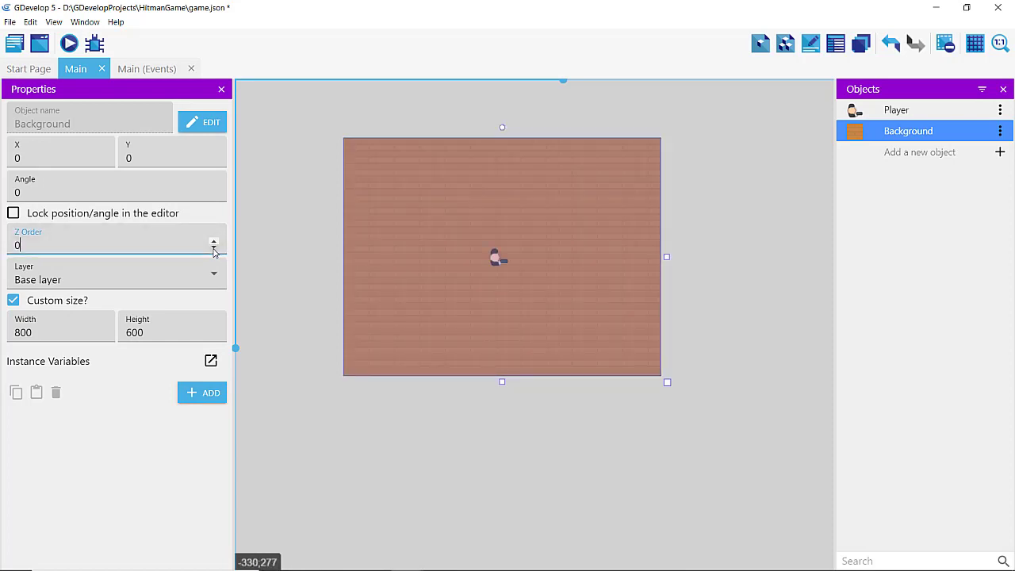
left_click(291, 253)
left_click(499, 260)
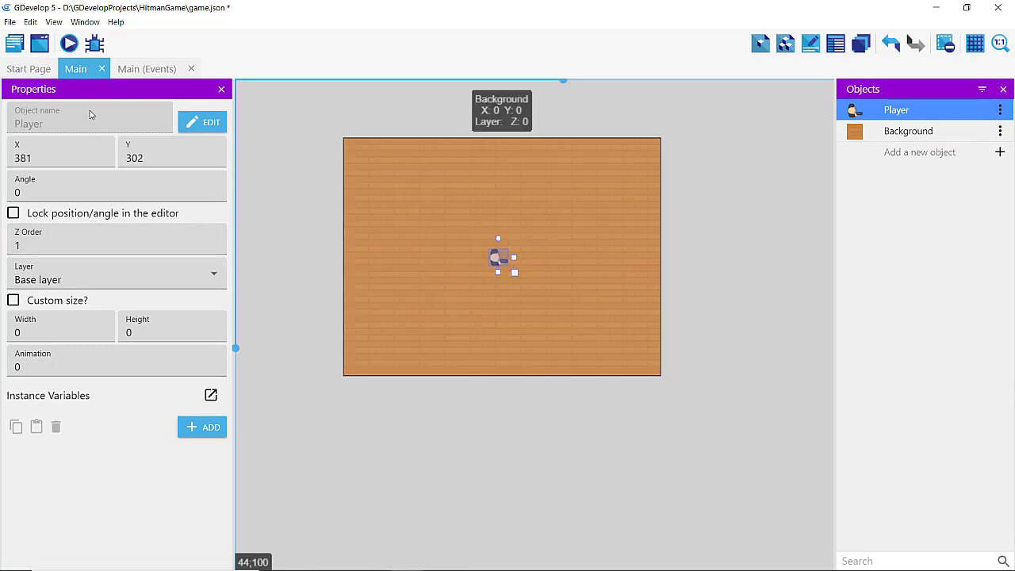
left_click(69, 43)
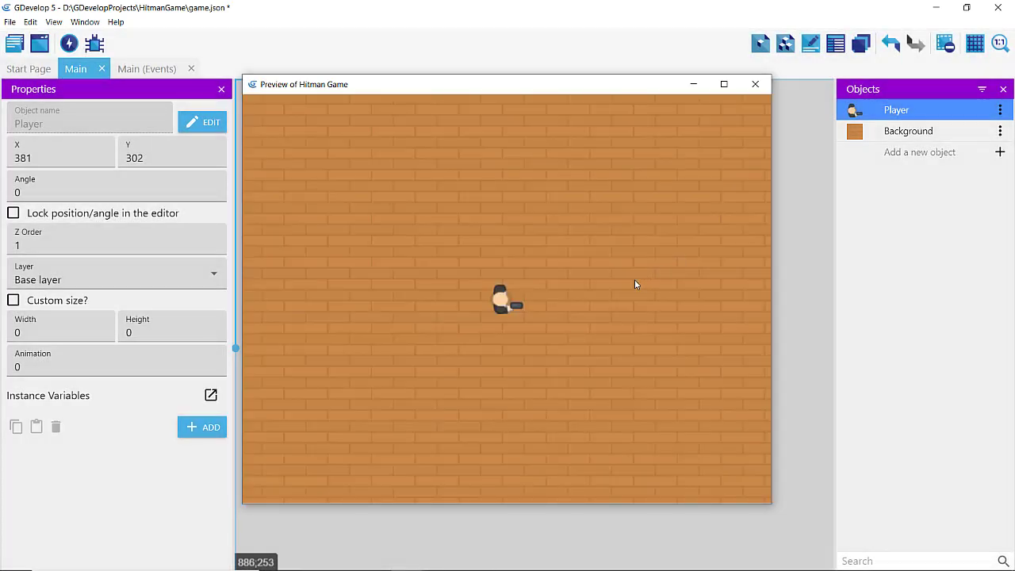
key("Down")
key("Left")
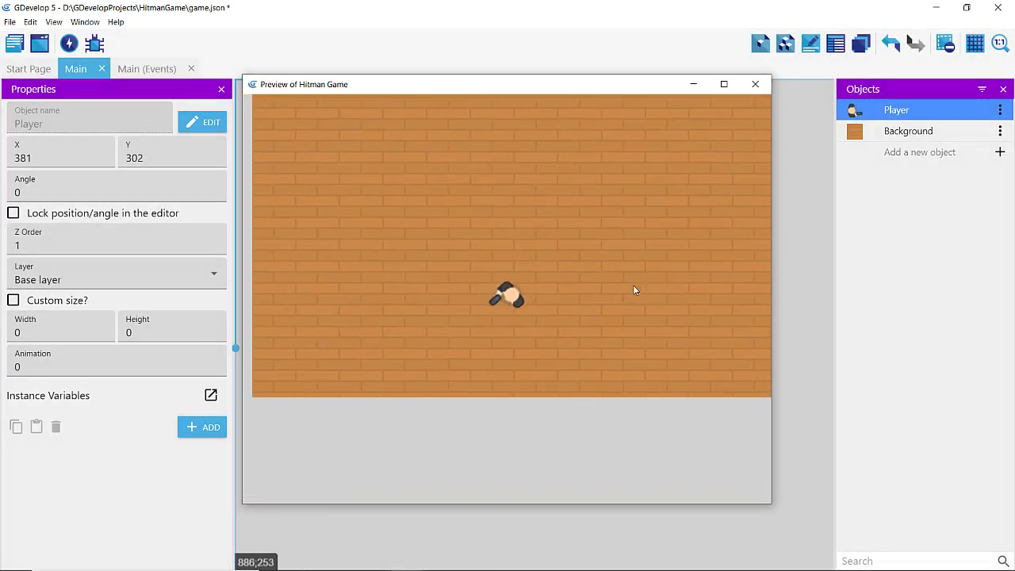
key("Up")
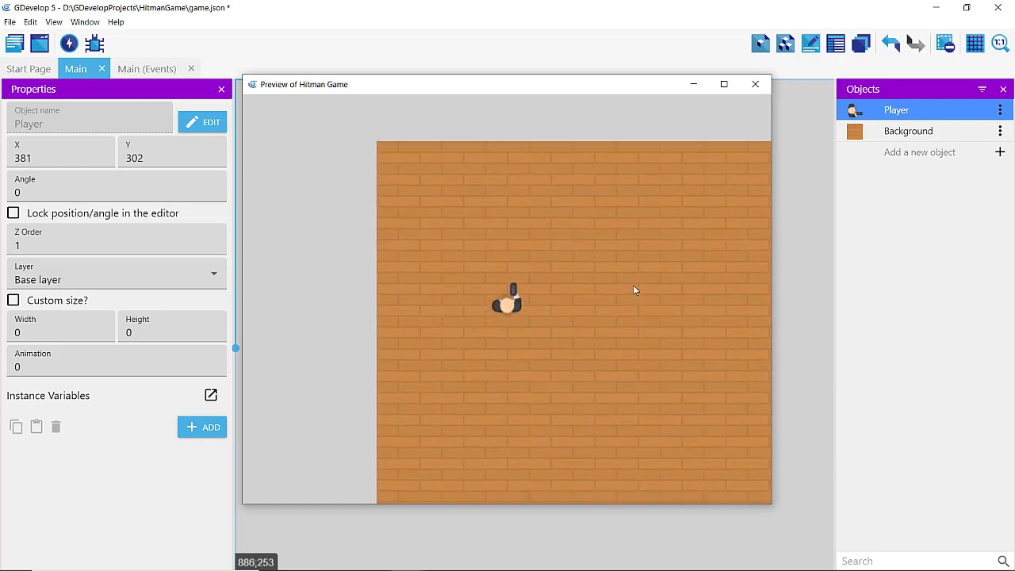
key("Right")
key("Down")
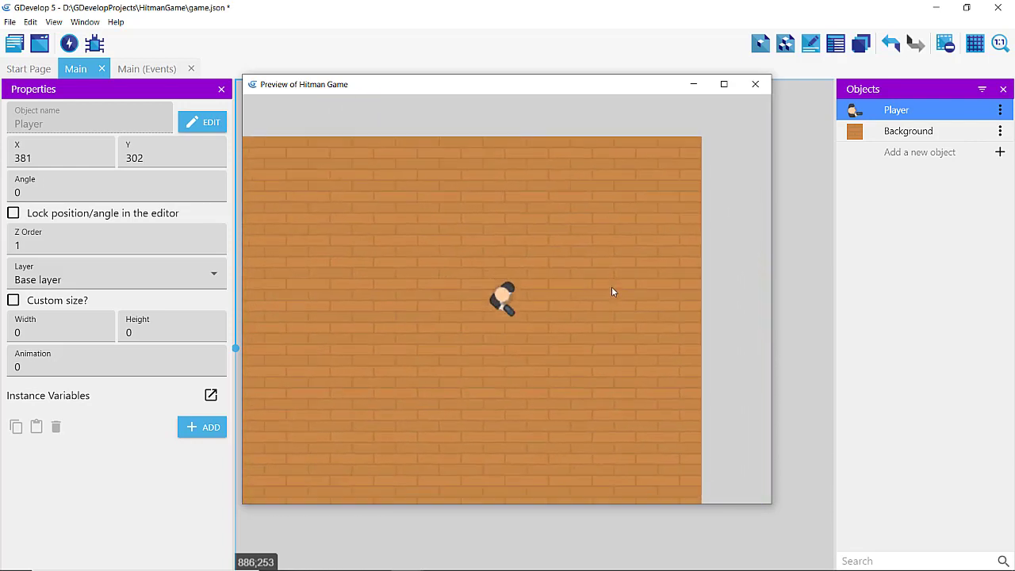
key("Up")
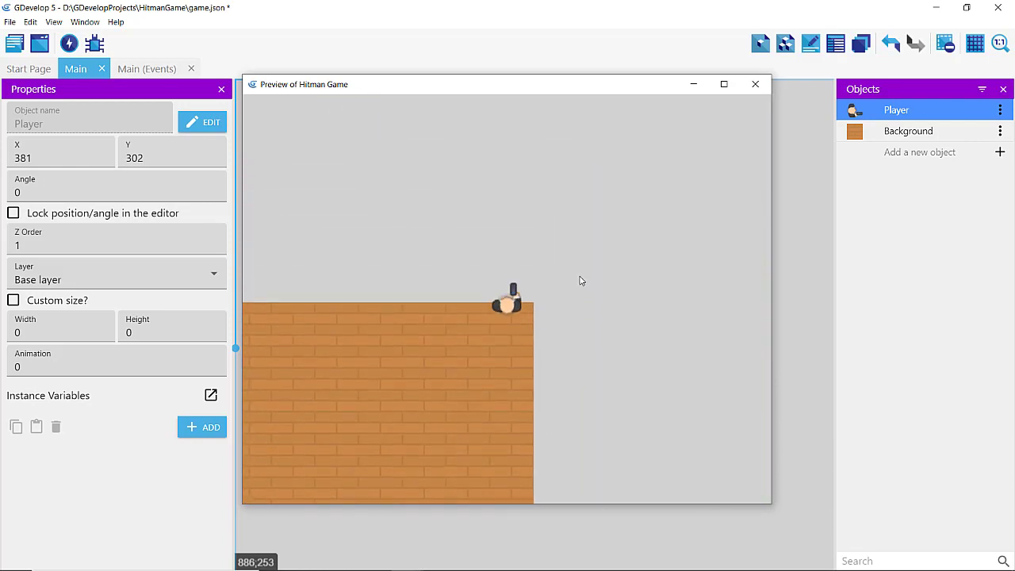
key("Down")
key("Left")
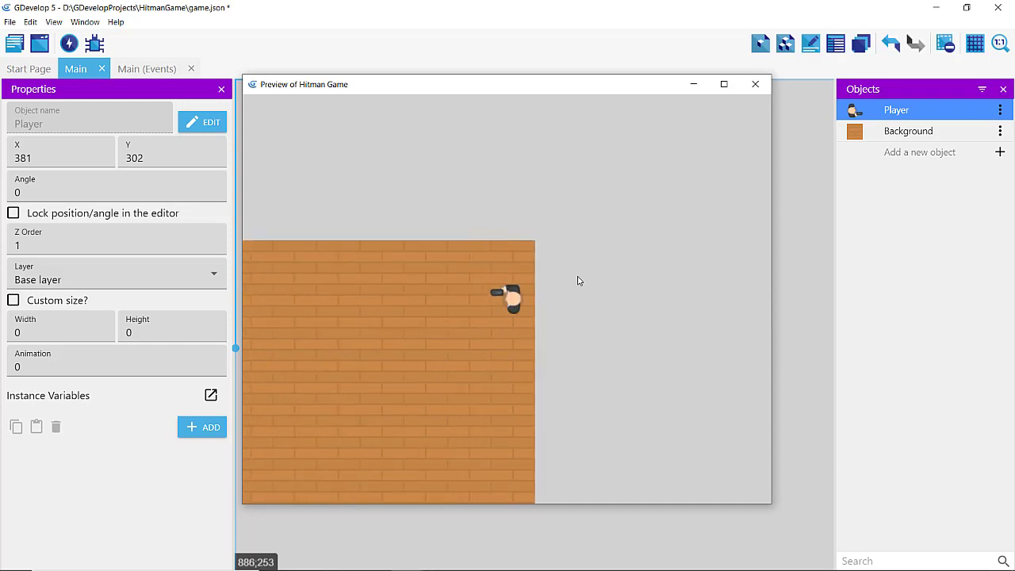
key("Up")
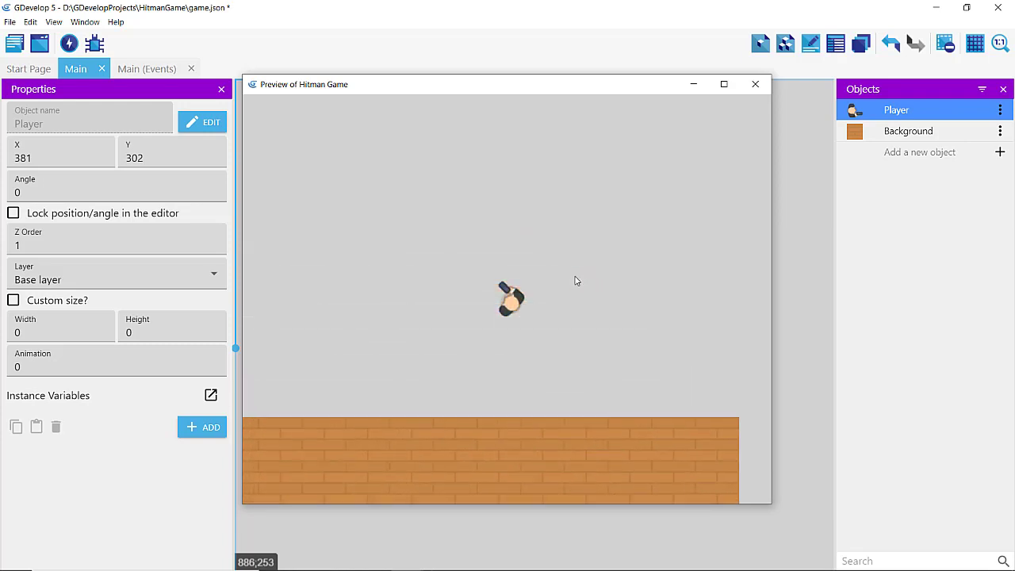
key("Down")
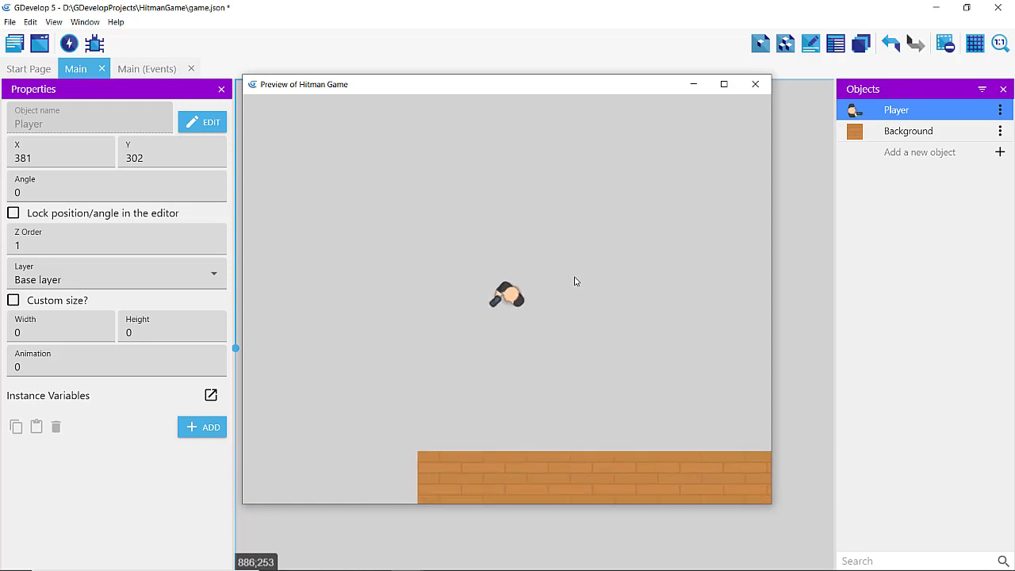
key("Right")
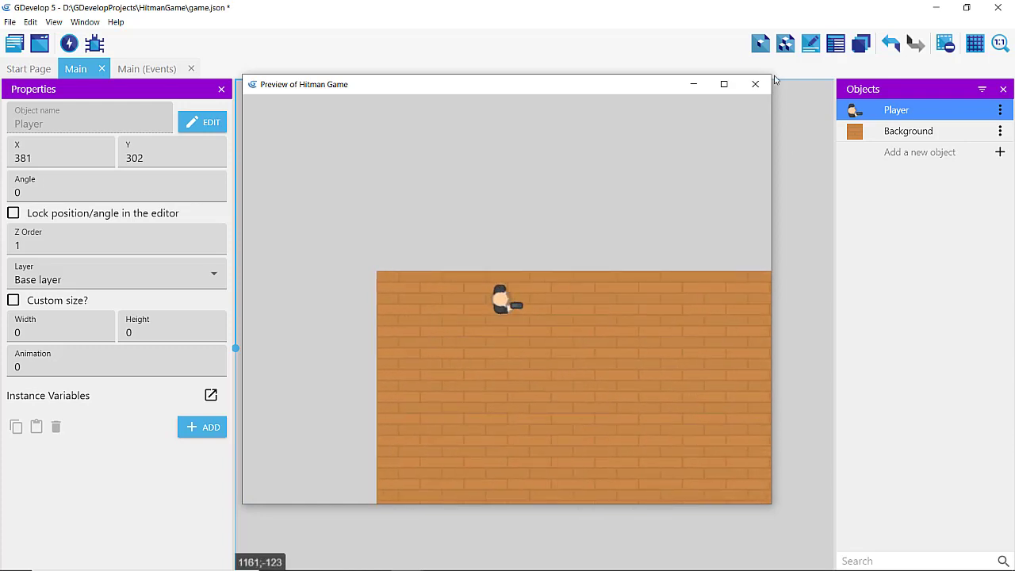
left_click(755, 84)
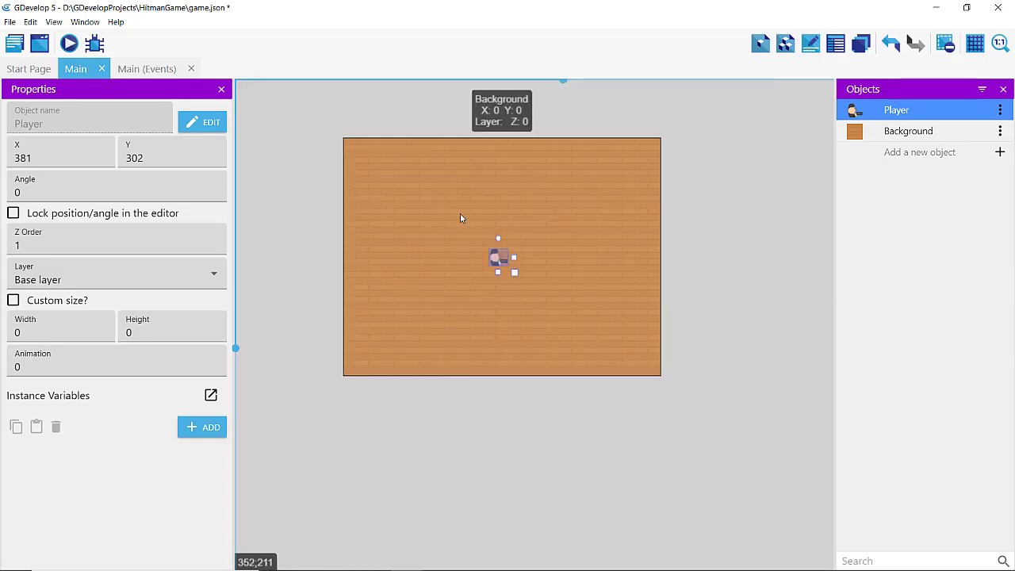
Resize the Background instance to 3000 × 3000
left_click(436, 203)
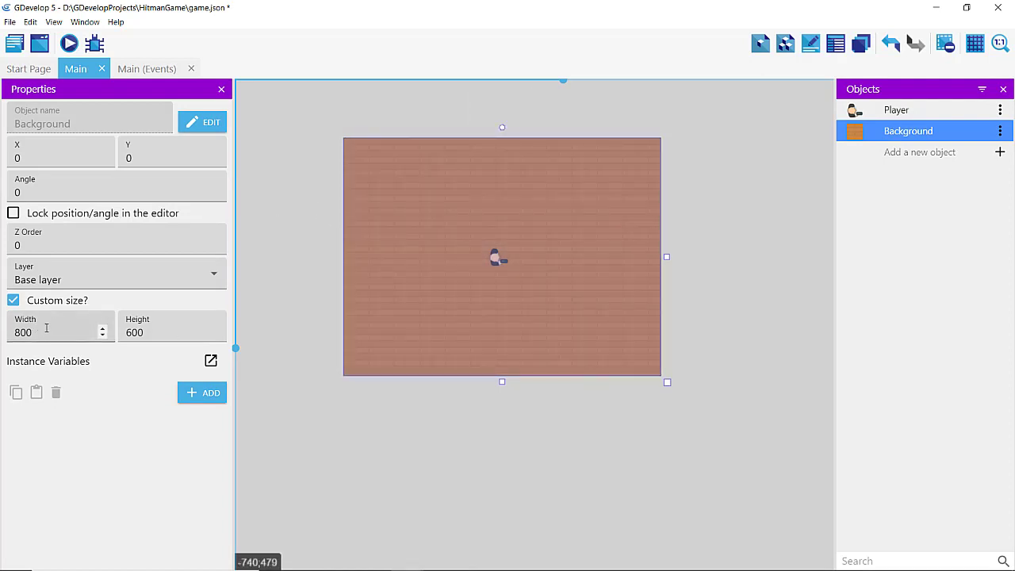
left_click_drag(48, 332, 8, 332)
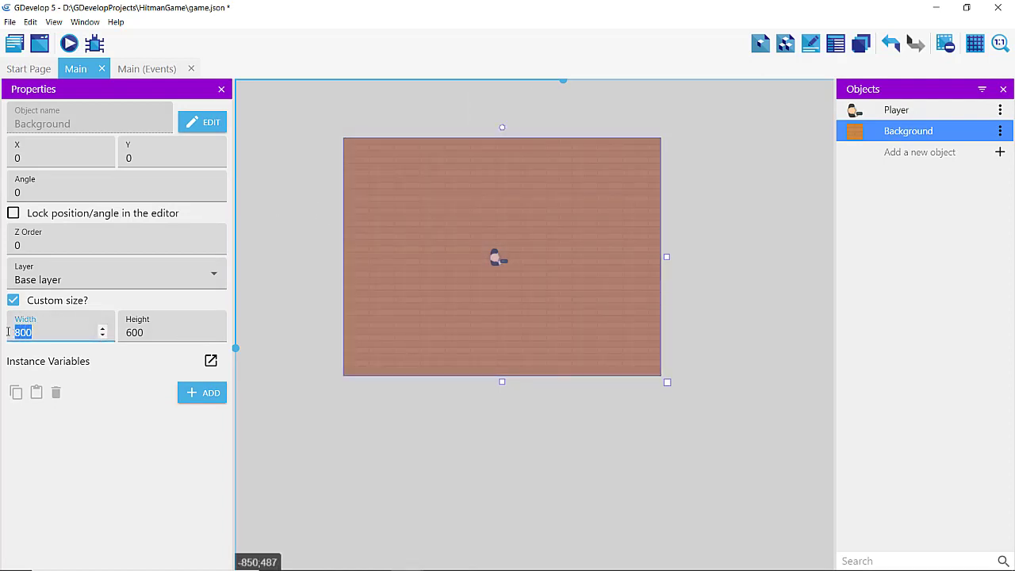
type("300")
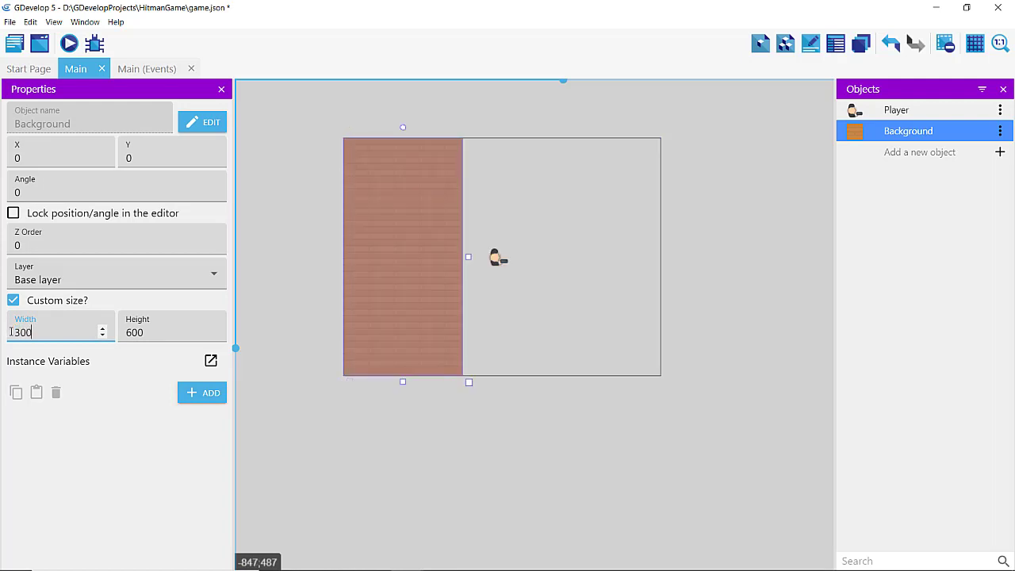
type("0")
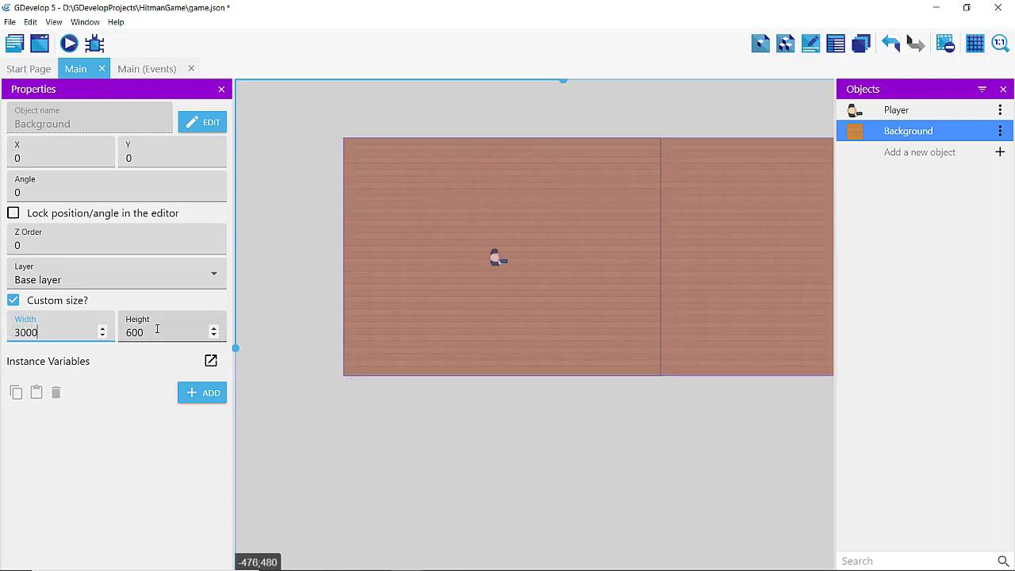
left_click_drag(151, 333, 122, 328)
type("300")
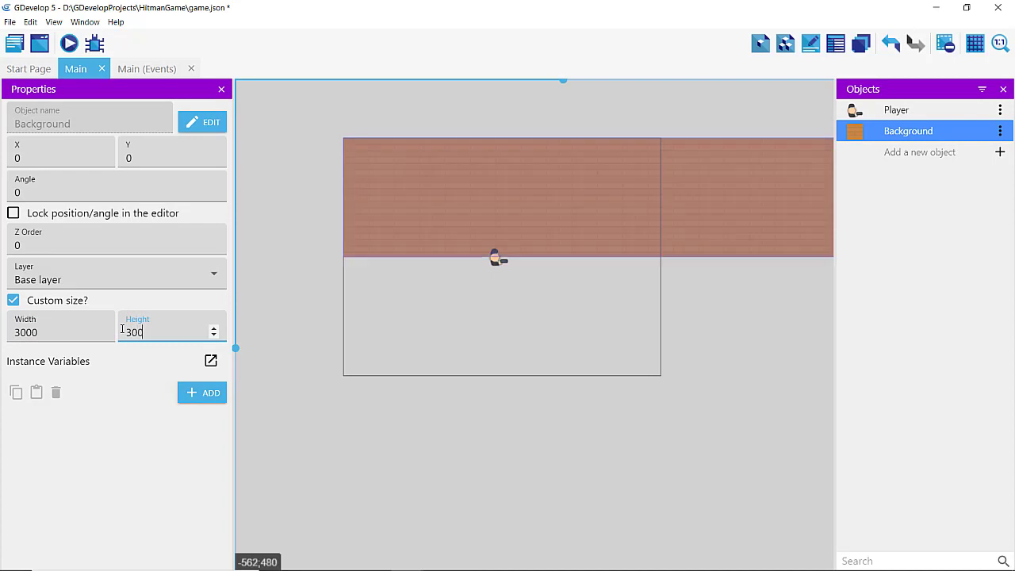
type("0")
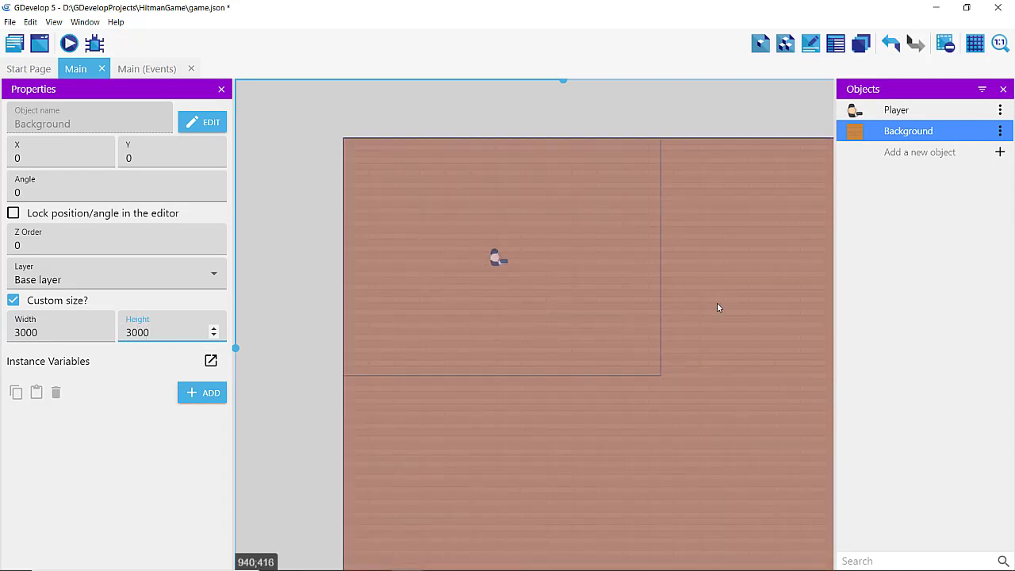
Set the Background's X position to -1500
left_click(44, 157)
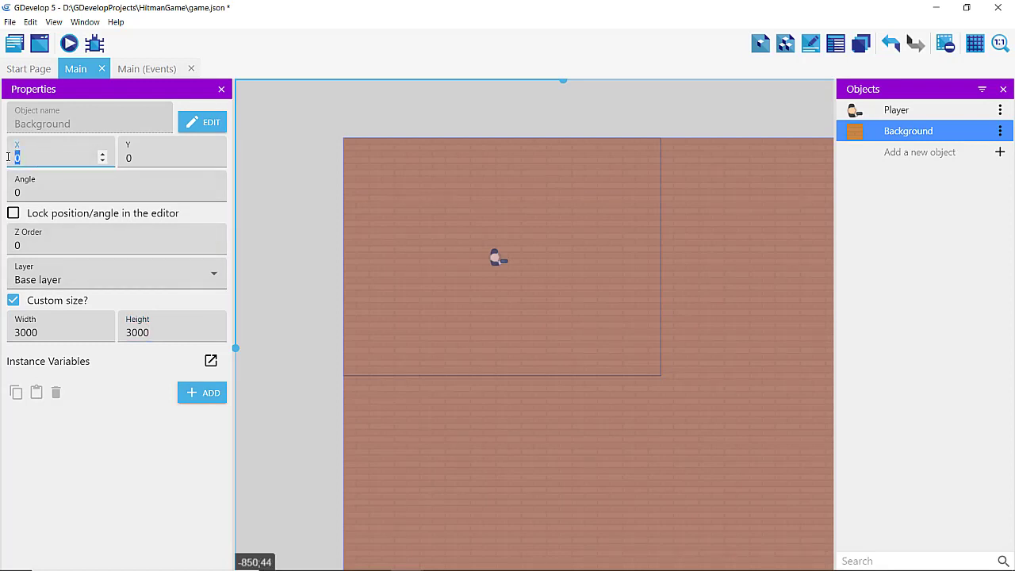
type("155")
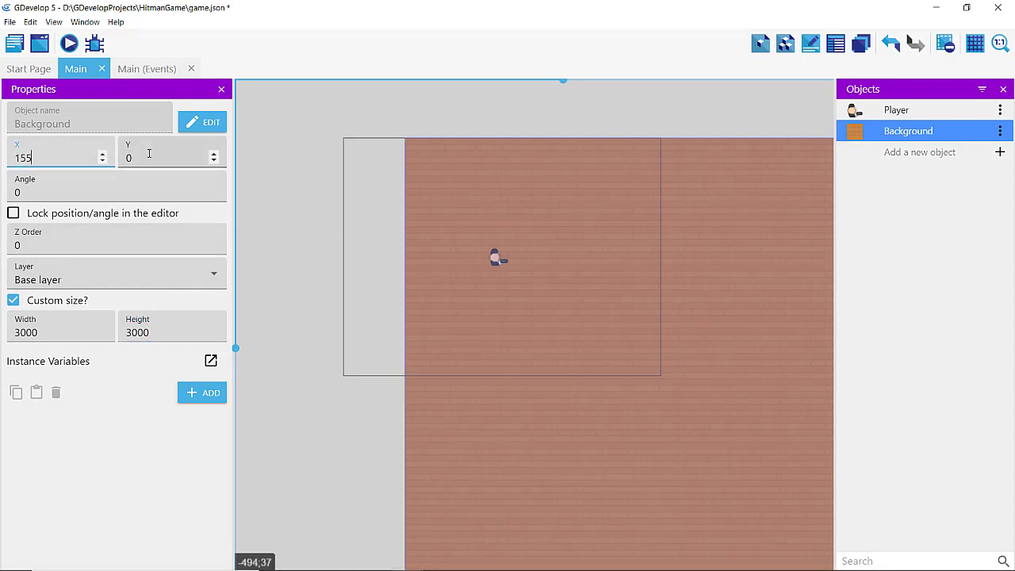
left_click_drag(50, 158, 1, 158)
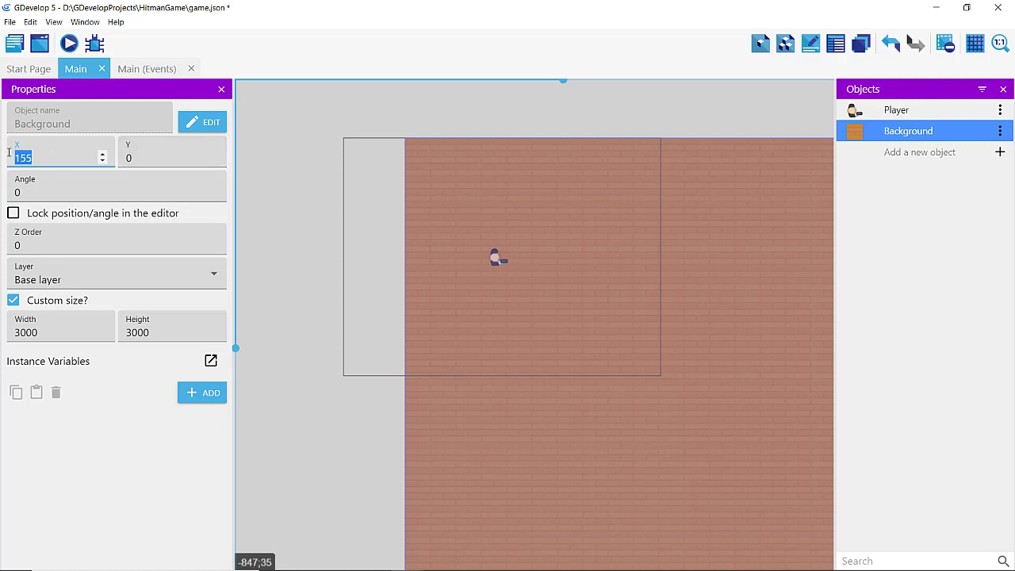
key("BackSpace")
type("5")
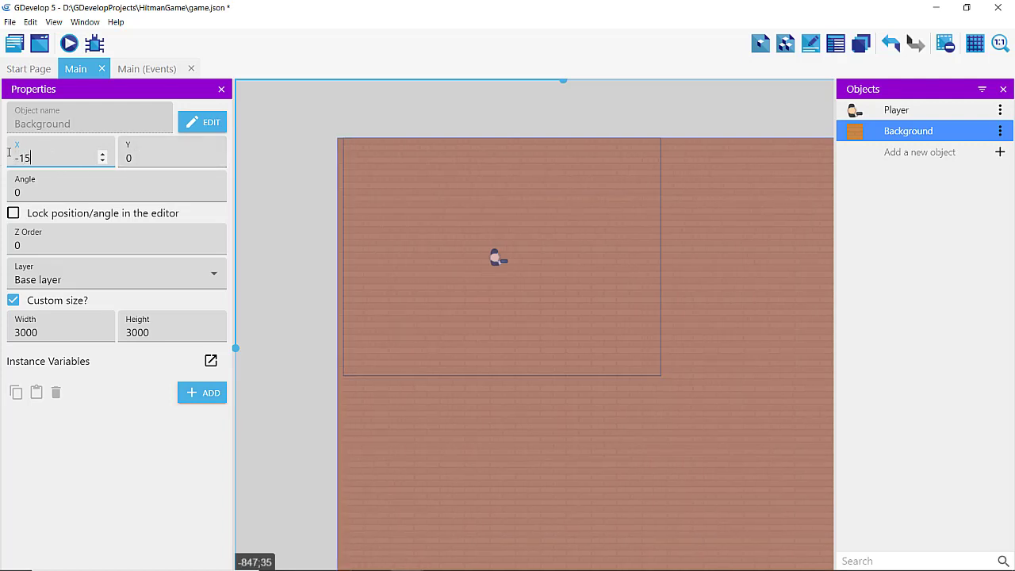
type("00")
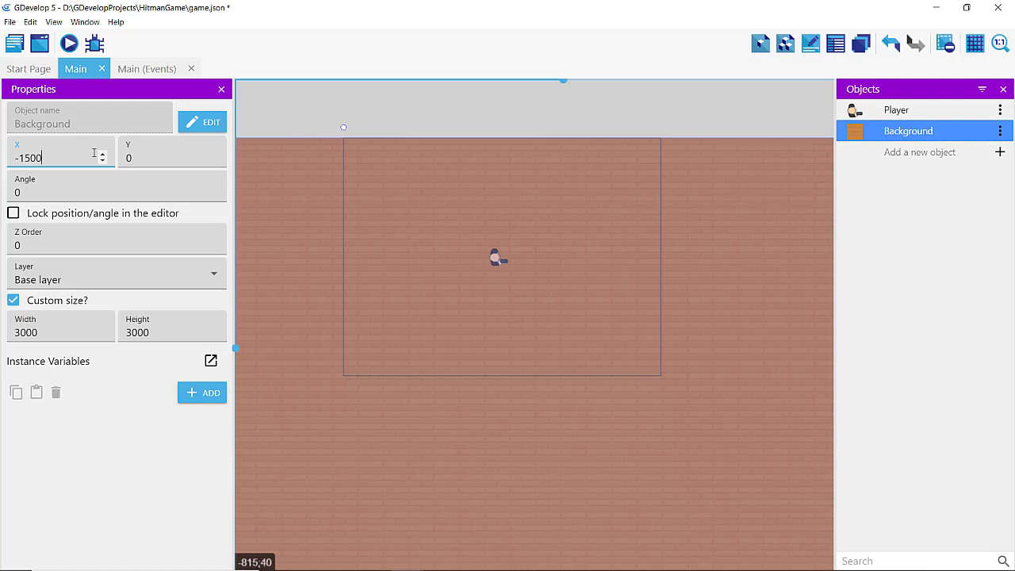
key("Tab")
type("-")
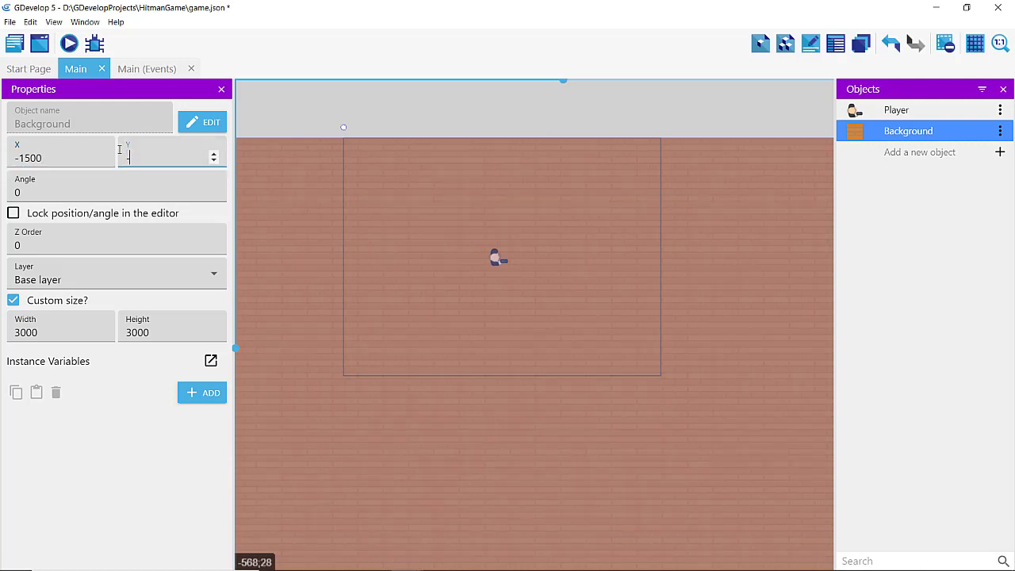
Set the Background's Y position to -1500 and nudge it down-right in the scene
type("1500")
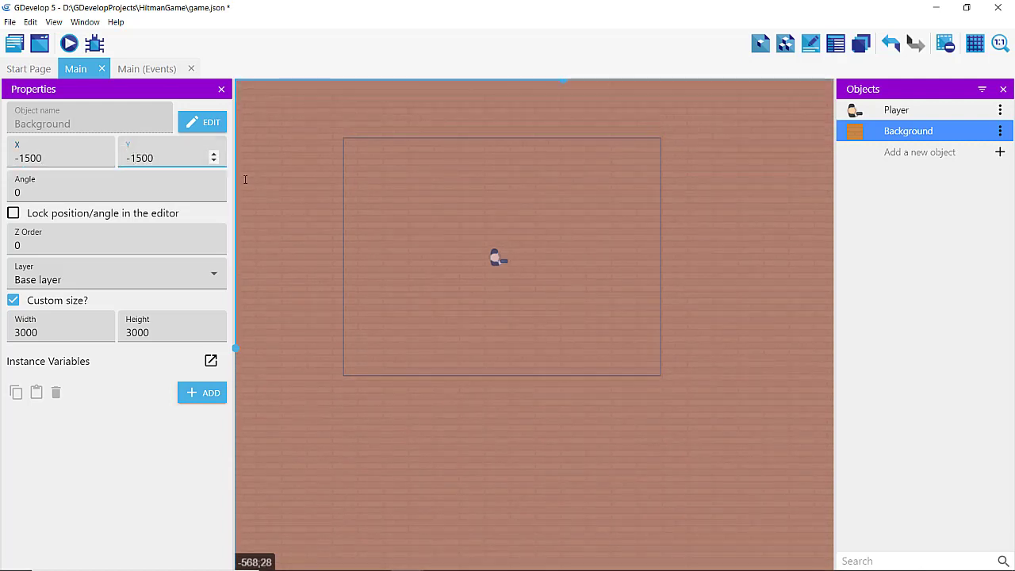
scroll(407, 226, "down", 2)
scroll(407, 225, "down", 3)
scroll(407, 227, "down", 1)
scroll(407, 227, "down", 3)
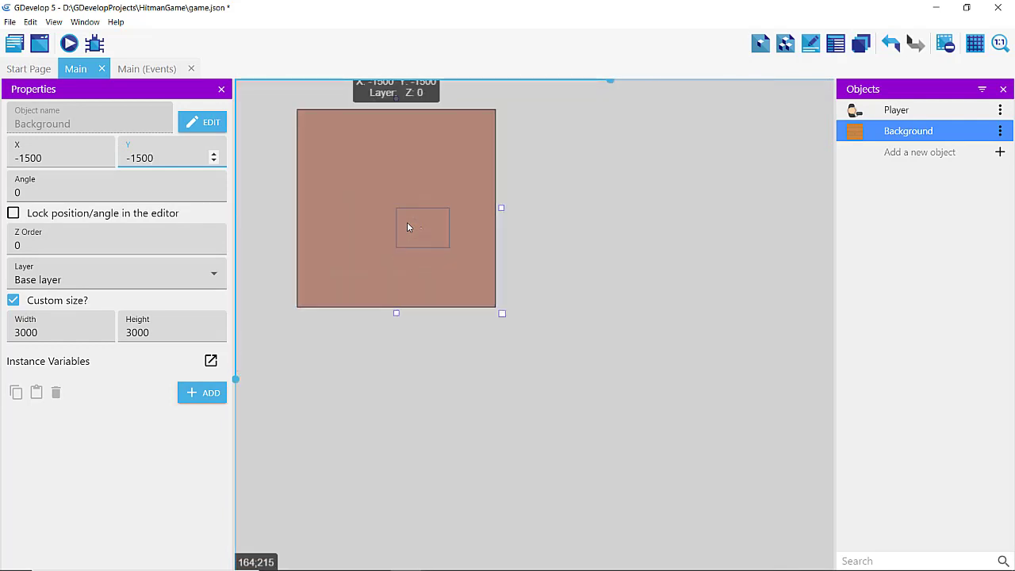
left_click_drag(358, 184, 386, 215)
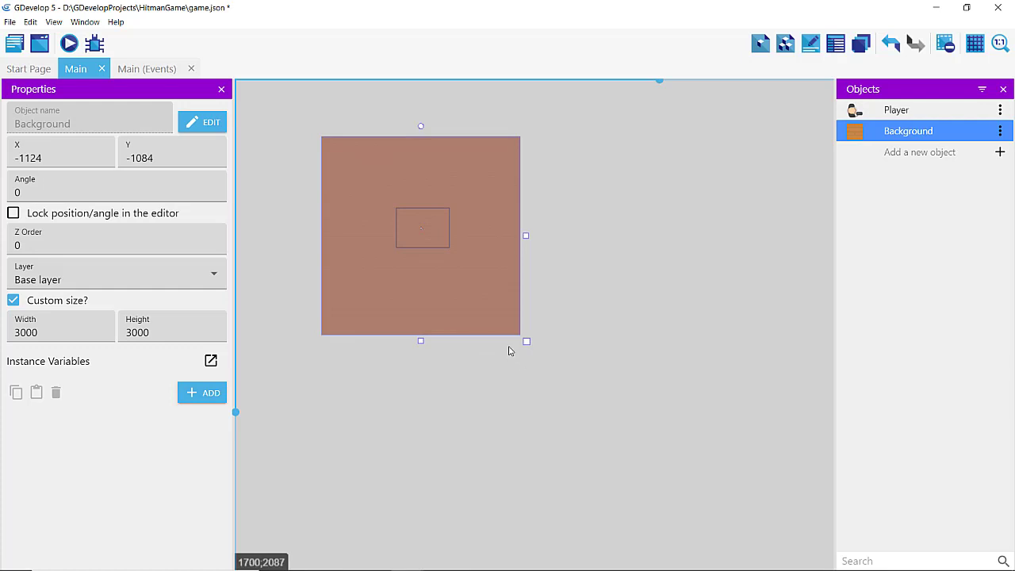
Make the Background 5000 × 5000 and move it around the player to X -2044, Y -2020
left_click_drag(527, 341, 663, 453)
left_click_drag(95, 332, 4, 331)
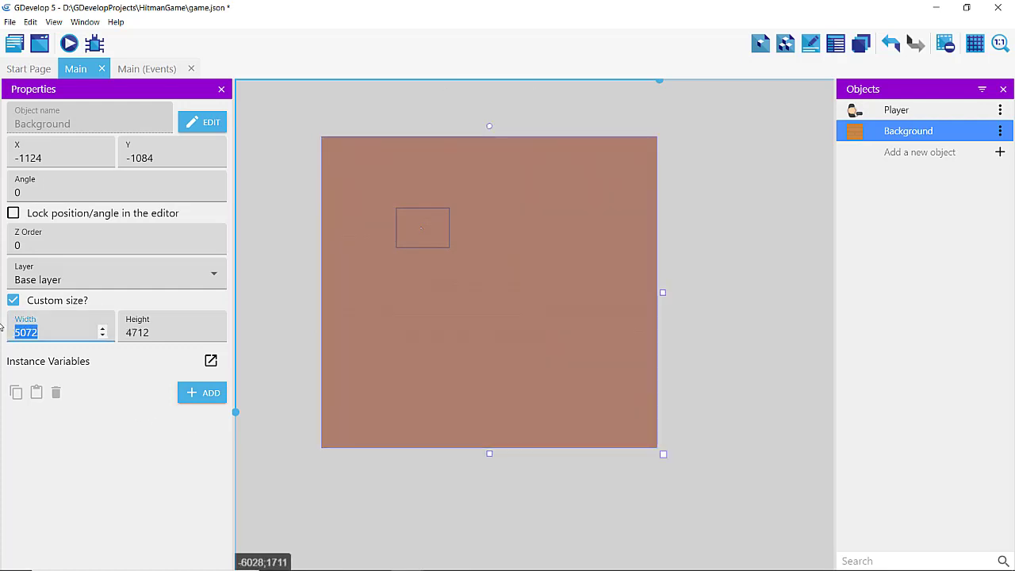
type("500")
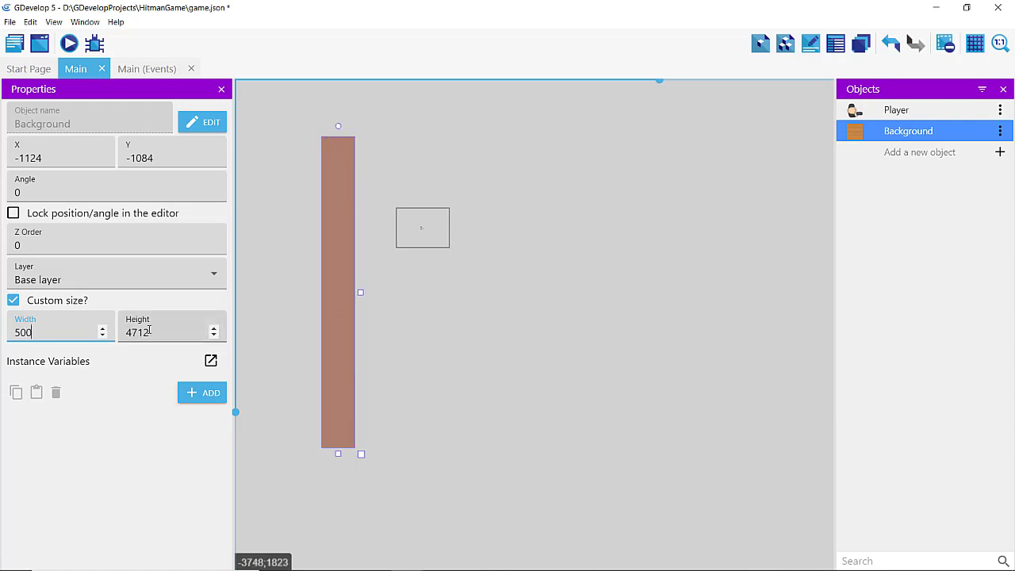
type("0")
key("Tab")
type("50")
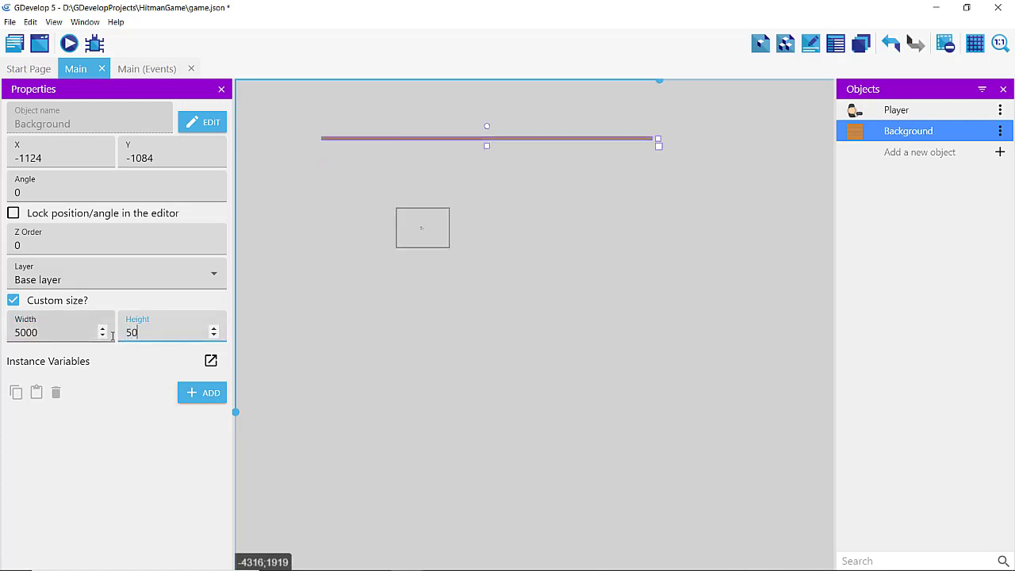
type("00")
left_click_drag(516, 333, 455, 286)
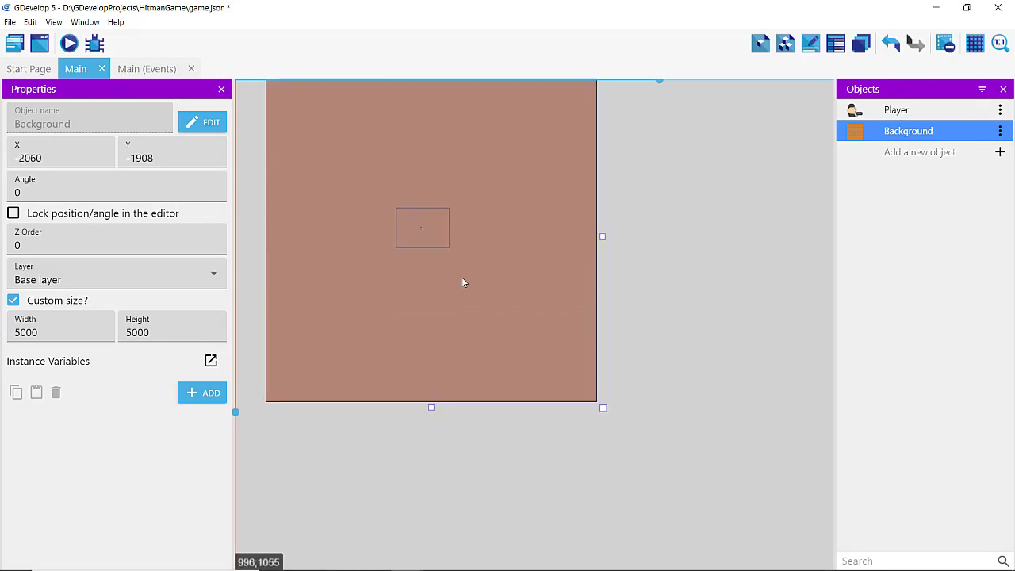
key("ctrl+minus")
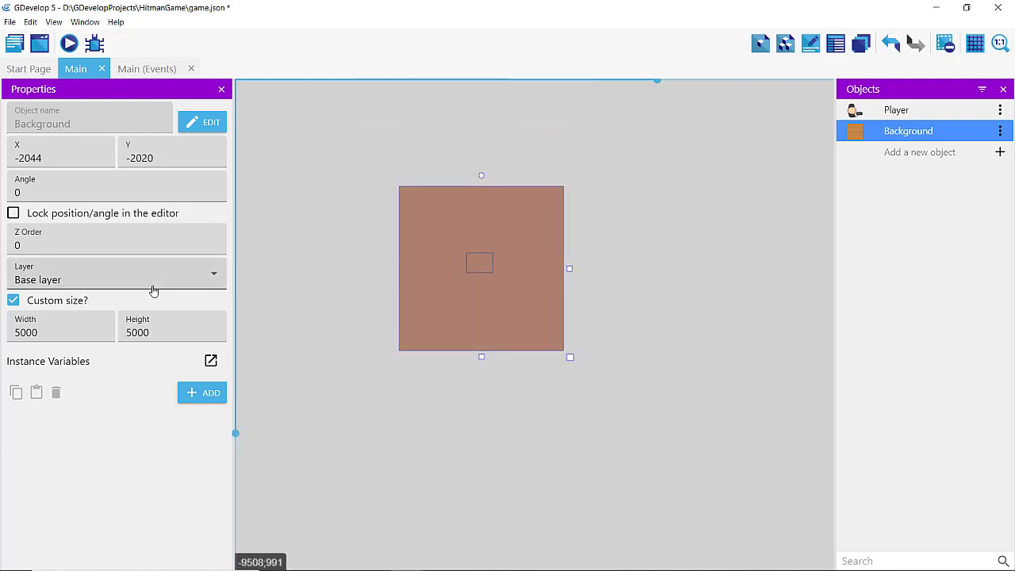
left_click(69, 45)
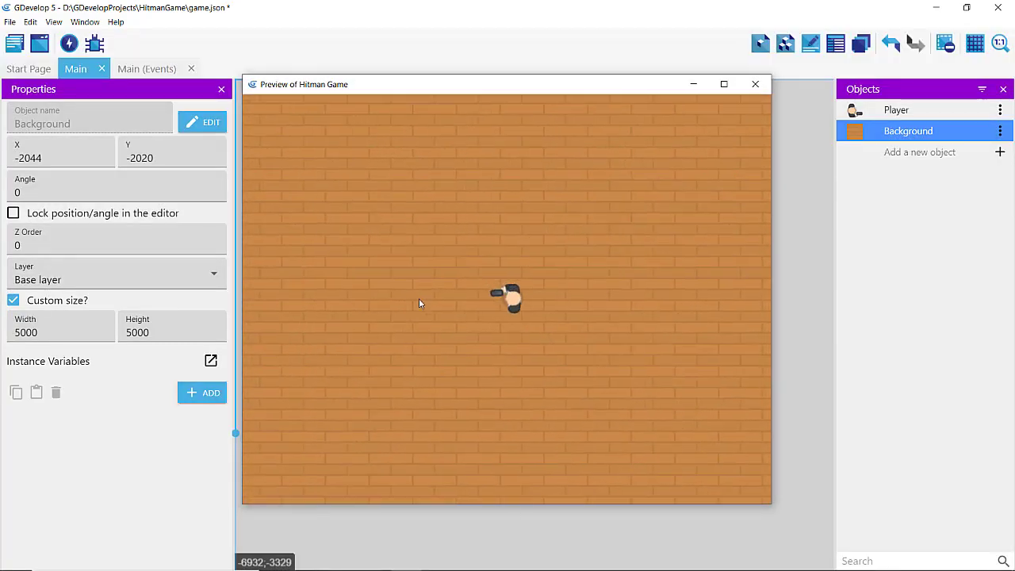
key("Left")
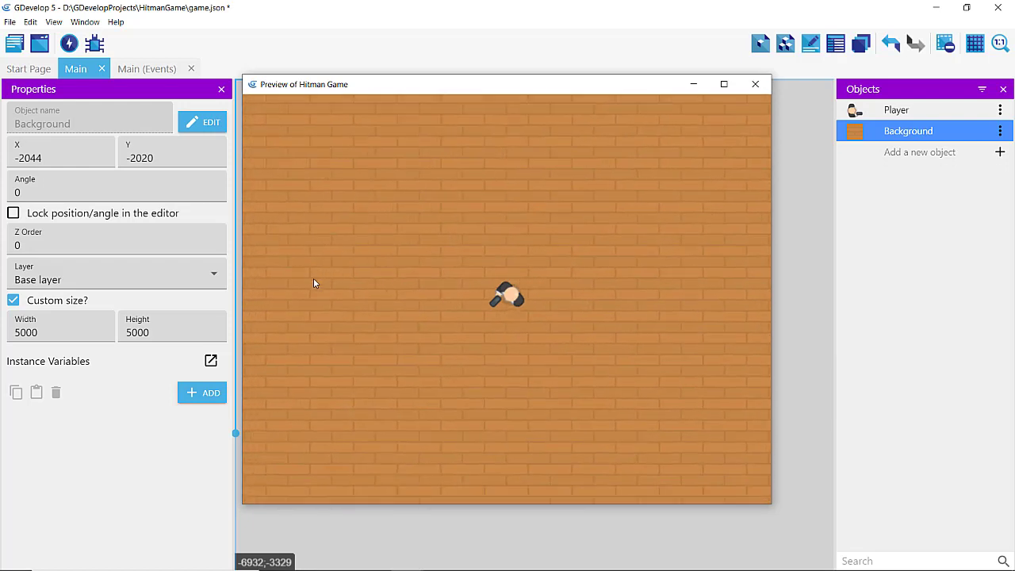
key("Down")
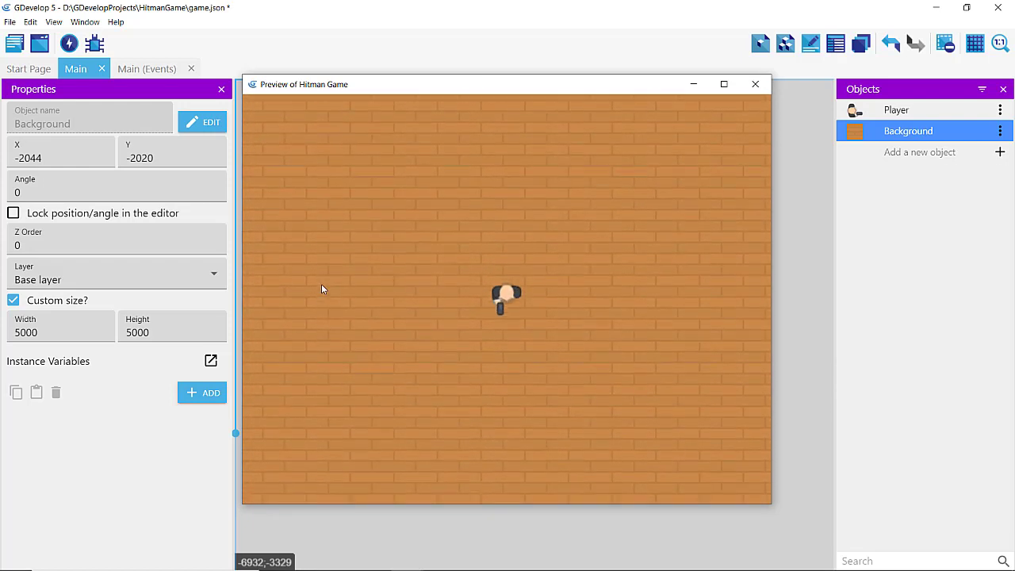
key("Right")
key("Down")
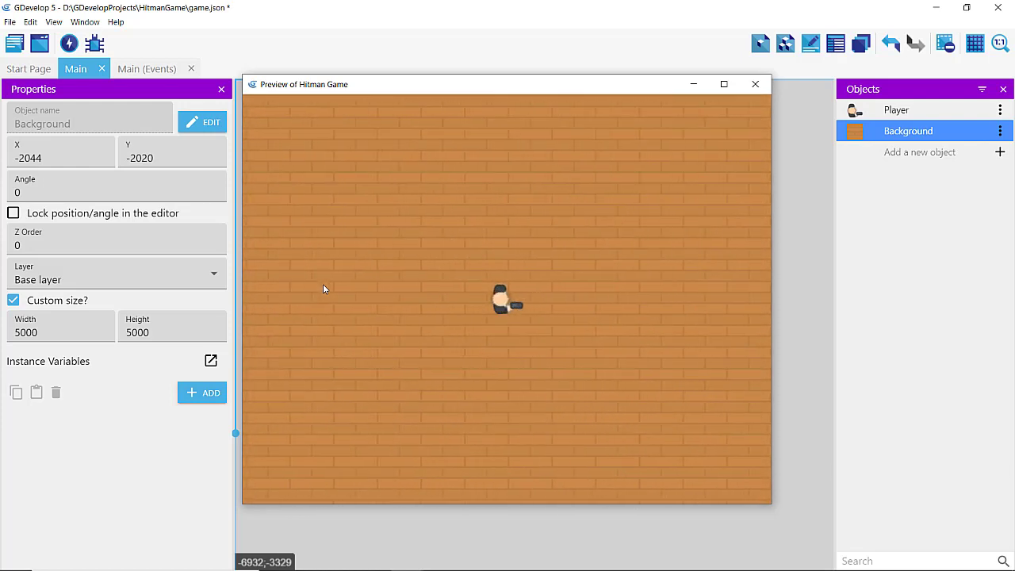
key("Up")
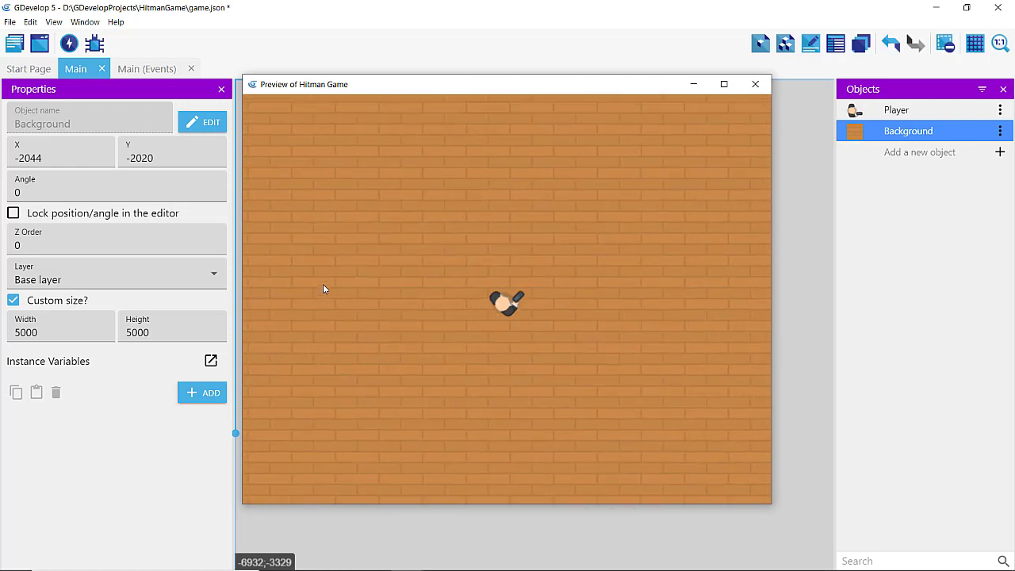
key("Up")
left_click(755, 84)
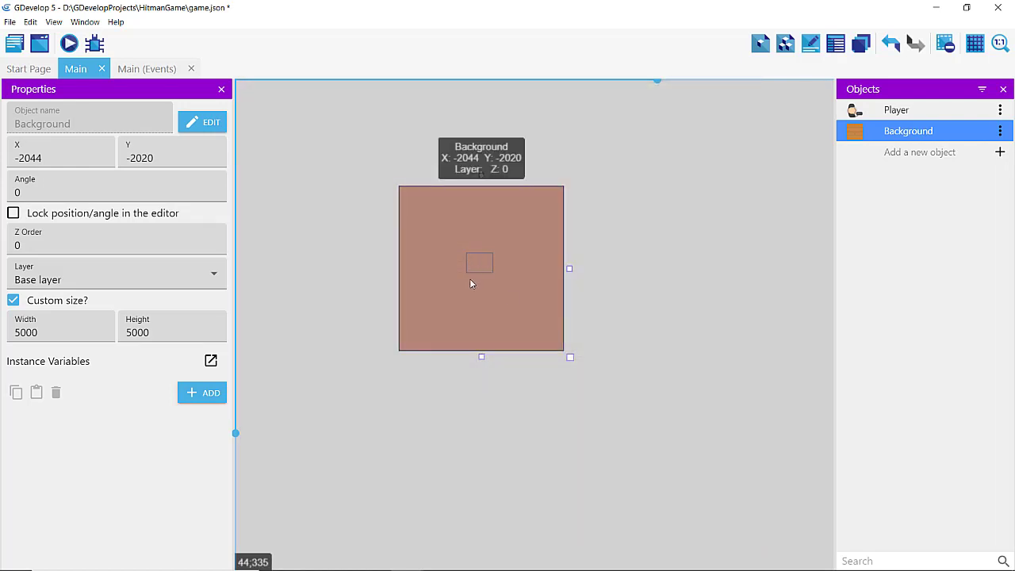
scroll(601, 294, "up", 5)
scroll(601, 294, "up", 2)
scroll(597, 297, "down", 1)
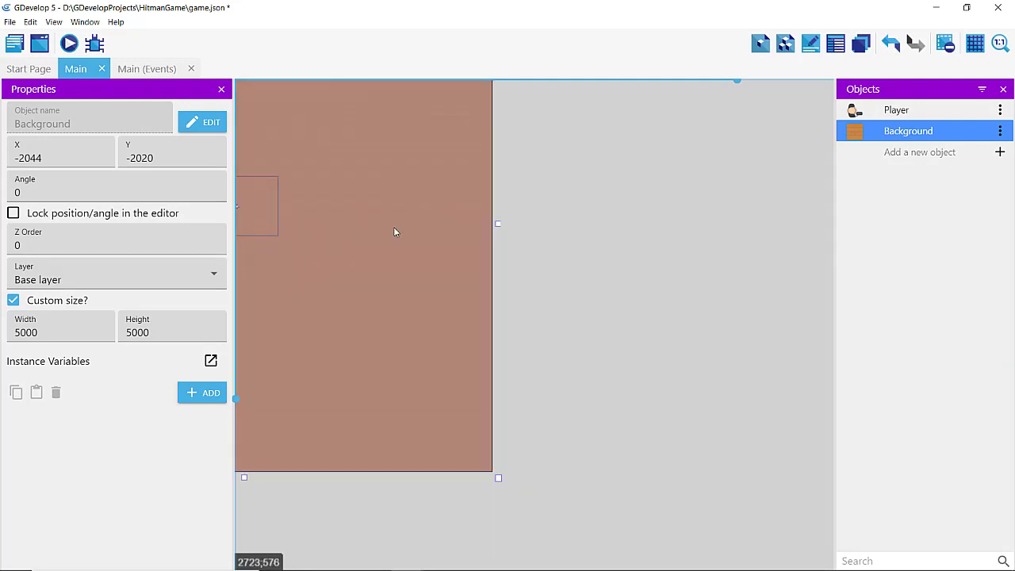
left_click_drag(738, 82, 603, 93)
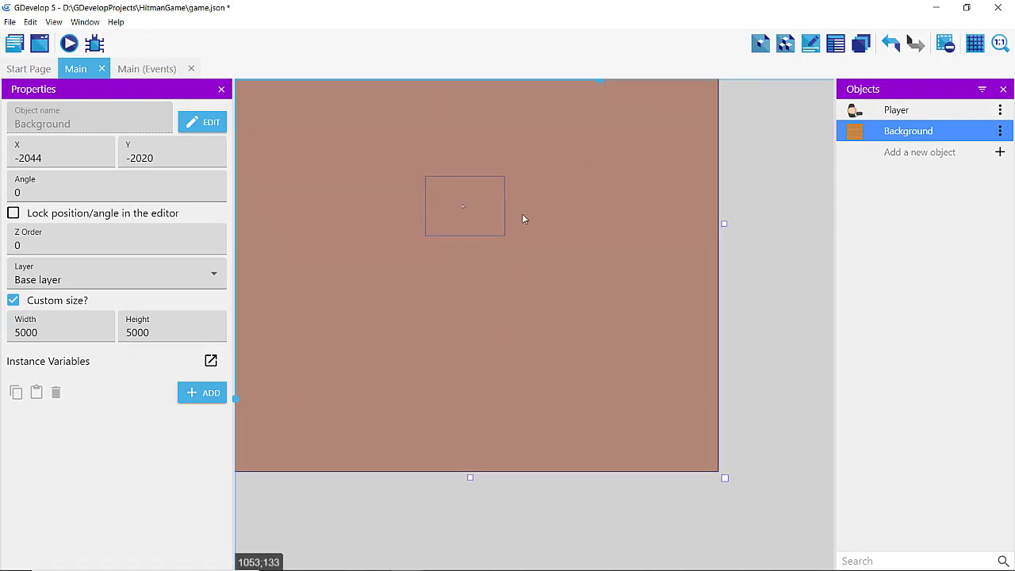
scroll(522, 214, "down", 5)
scroll(522, 214, "up", 4)
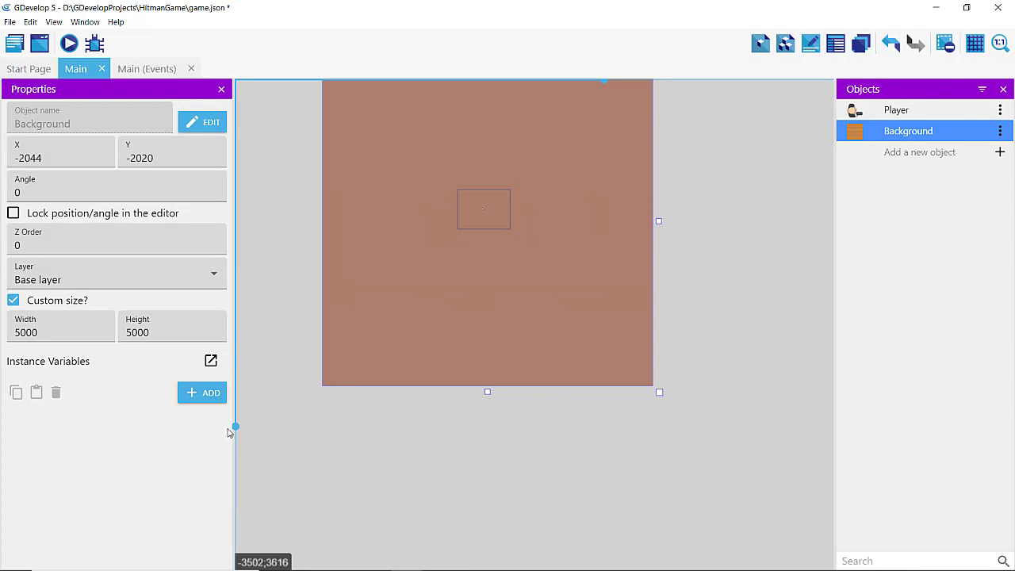
left_click_drag(237, 430, 261, 364)
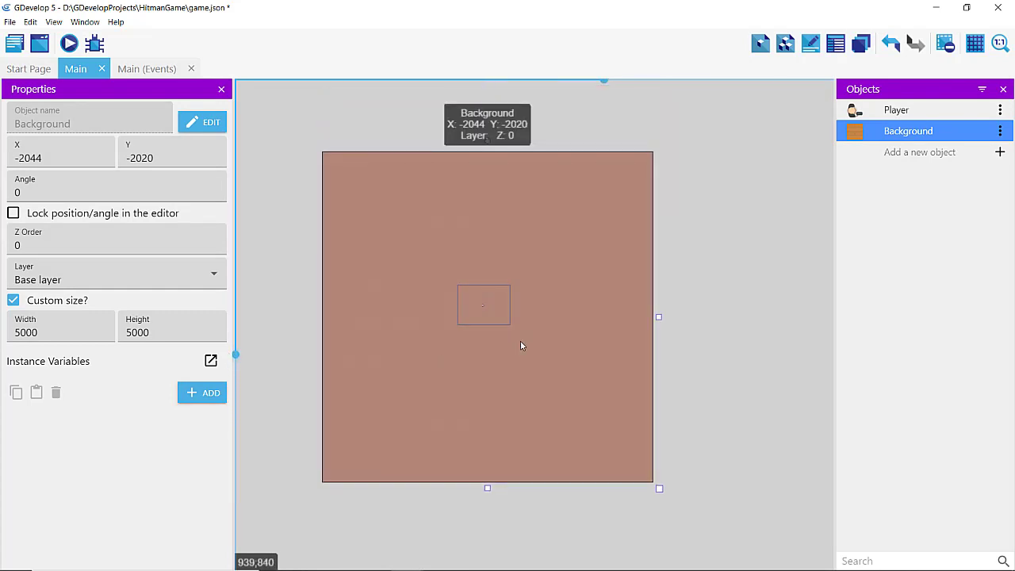
scroll(520, 341, "up", 2)
scroll(520, 340, "up", 1)
scroll(520, 342, "down", 1)
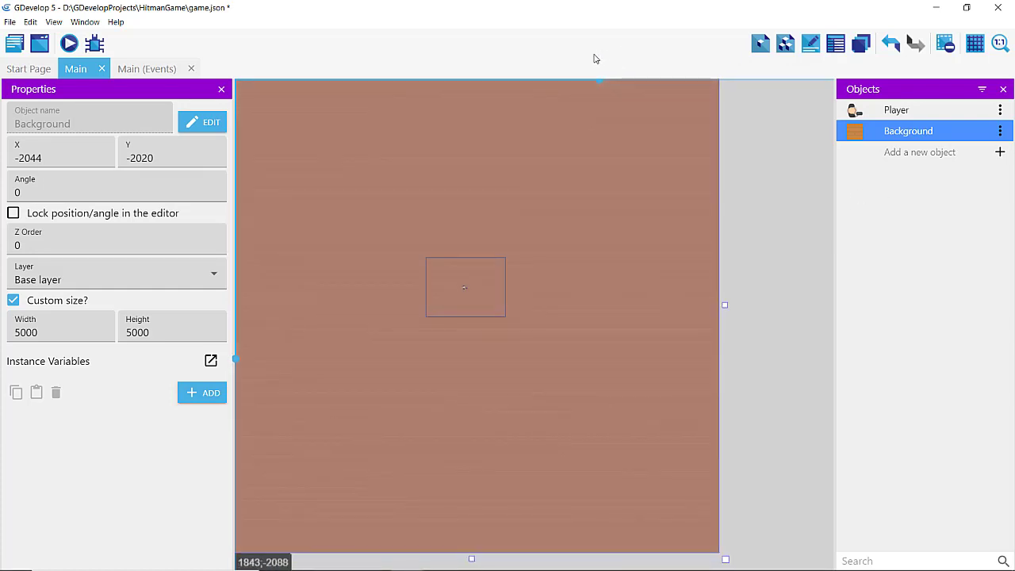
scroll(525, 233, "up", 3)
scroll(492, 276, "up", 1)
scroll(576, 291, "up", 1)
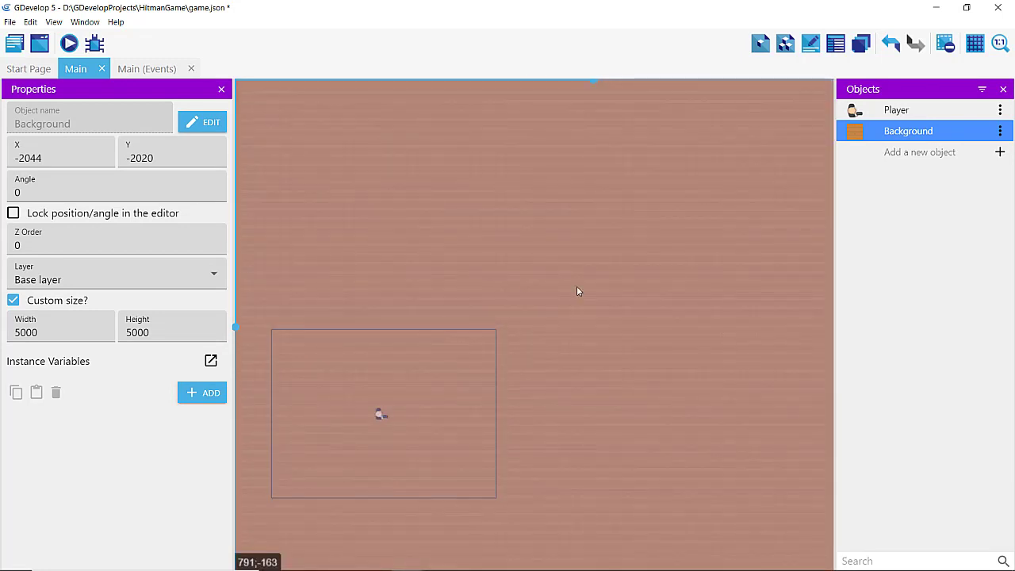
left_click_drag(236, 325, 236, 334)
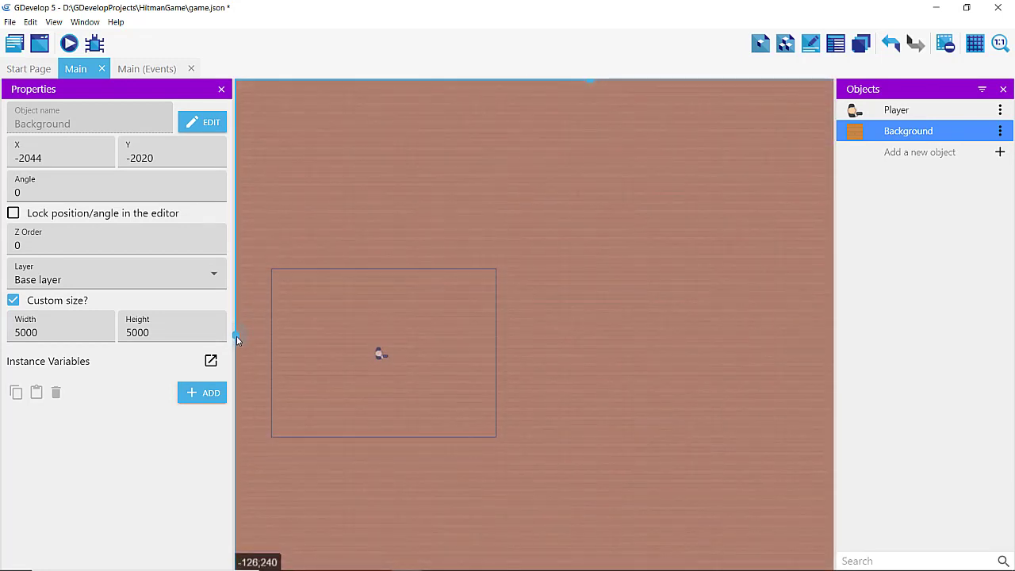
left_click_drag(589, 79, 570, 79)
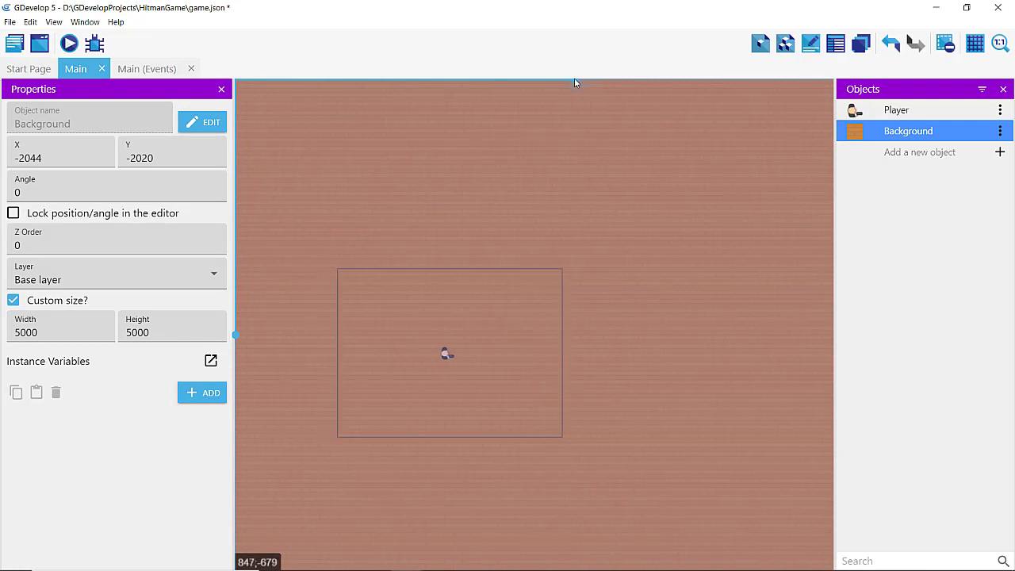